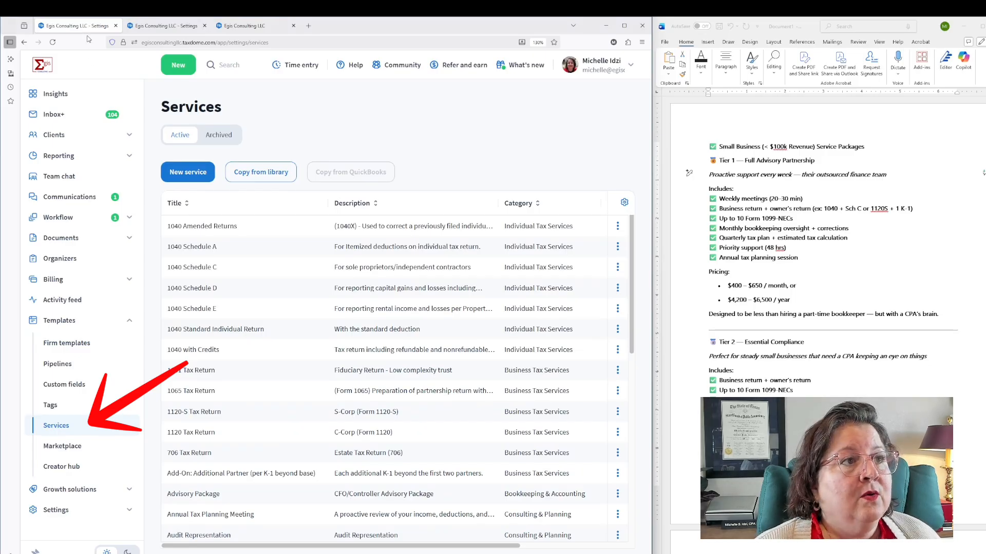
# - Start a new service named "Tier 1 — Full Advisory Partnership" from the Word document and assign it to the Demo category
pyautogui.click(195, 171)
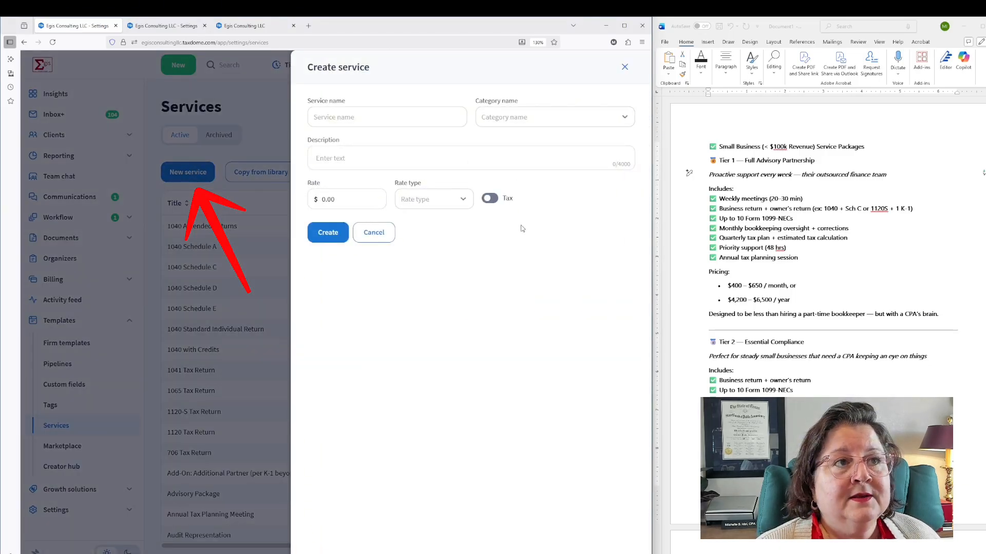
pyautogui.tripleClick(798, 175)
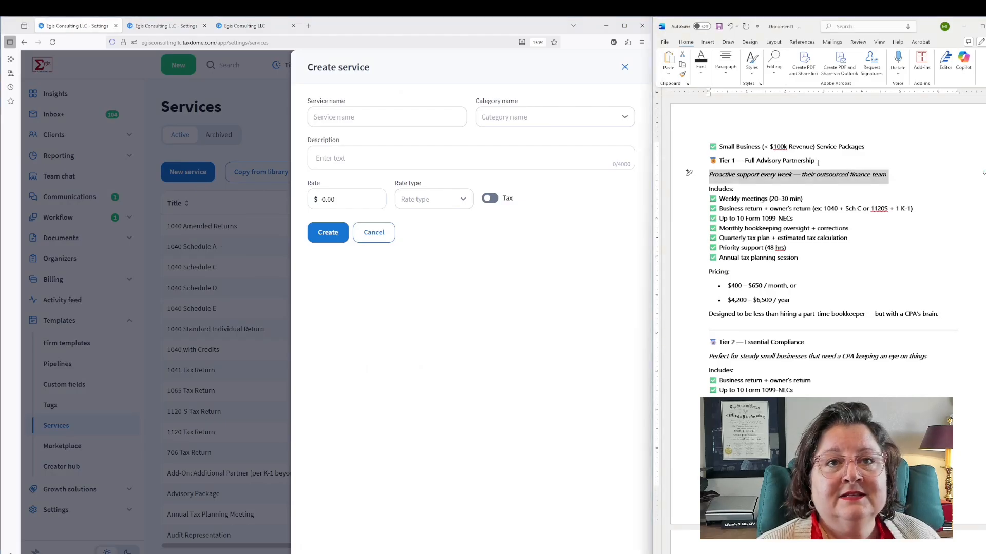
pyautogui.moveTo(709, 161); pyautogui.dragTo(803, 165)
pyautogui.click(402, 116)
pyautogui.write('🥇 Tier 1 — Full Advisory Partnership')
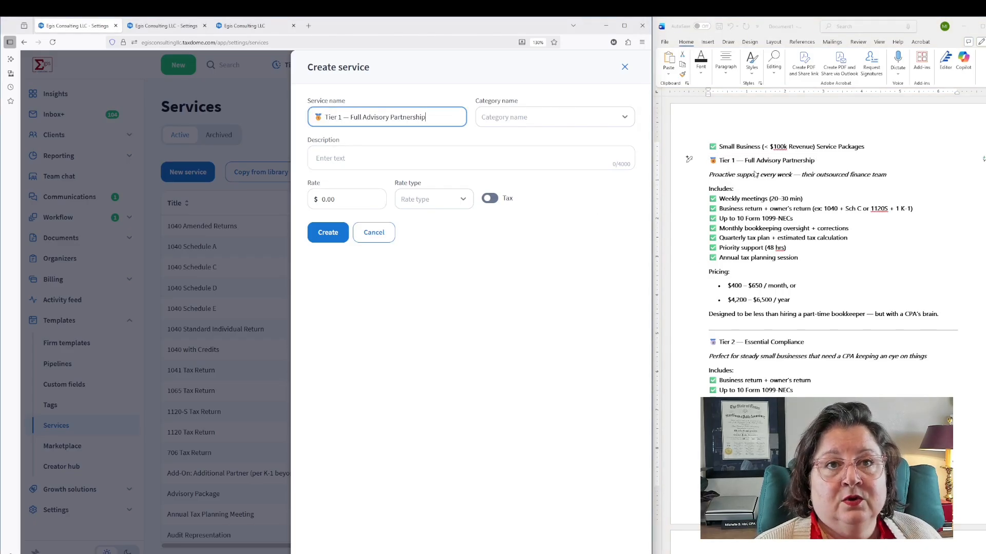
pyautogui.click(627, 123)
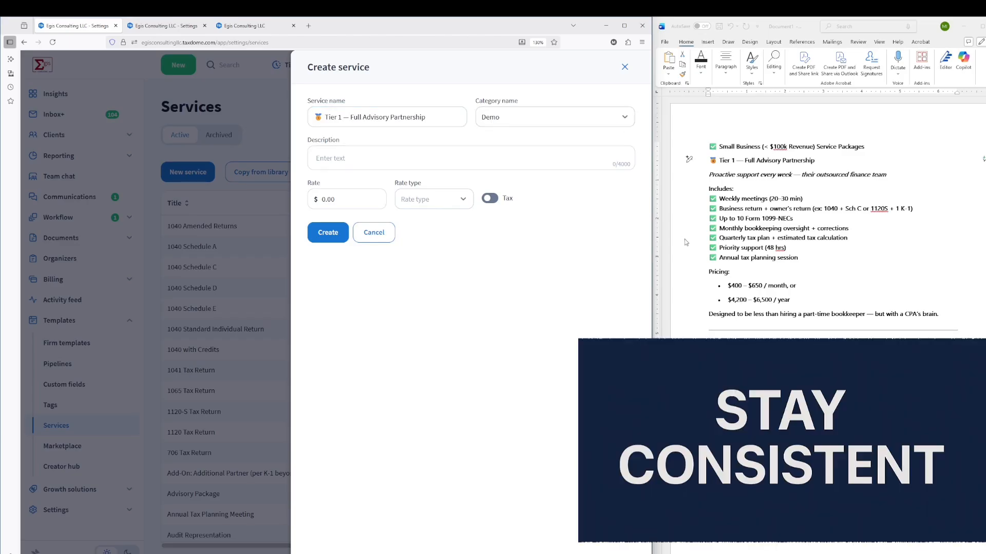
# - Copy the tagline "Proactive support every week — their outsourced finance team" from the document into the Tier 1 service description
pyautogui.click(895, 174)
pyautogui.moveTo(895, 176); pyautogui.dragTo(712, 175)
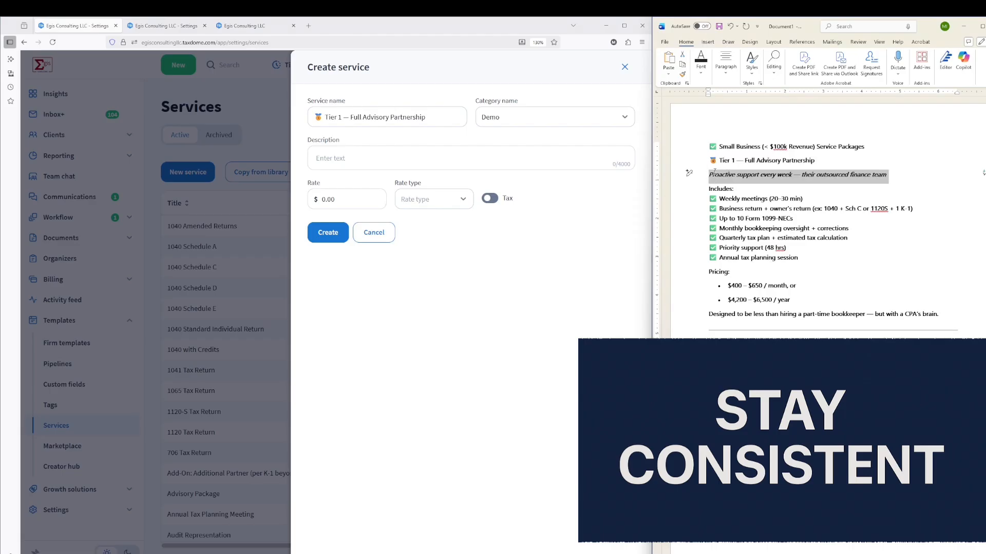
pyautogui.hotkey('ctrl', 'c')
pyautogui.click(600, 168)
pyautogui.hotkey('ctrl', 'v')
# - Set the Tier 1 service's rate to $525 with rate type Item and create the service
pyautogui.click(382, 205)
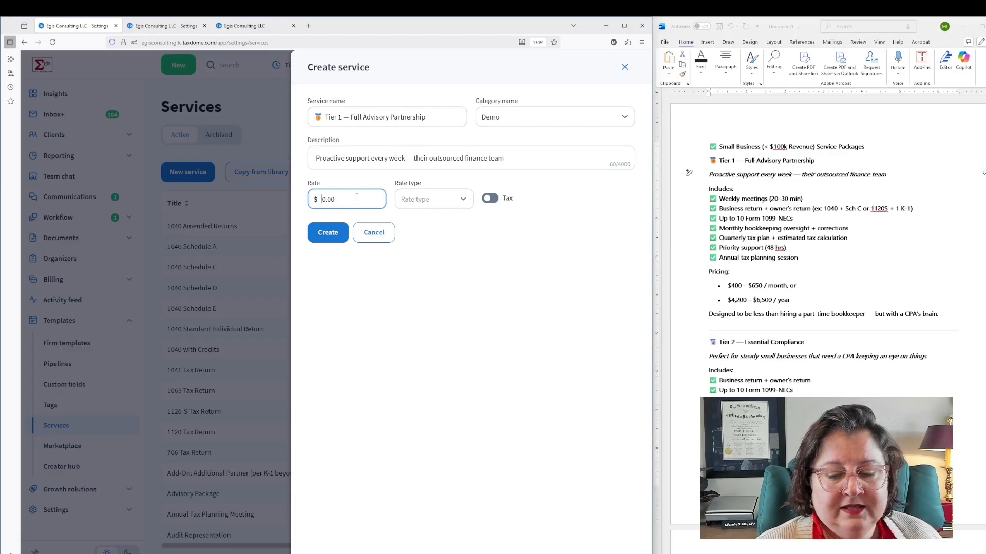
pyautogui.write('525')
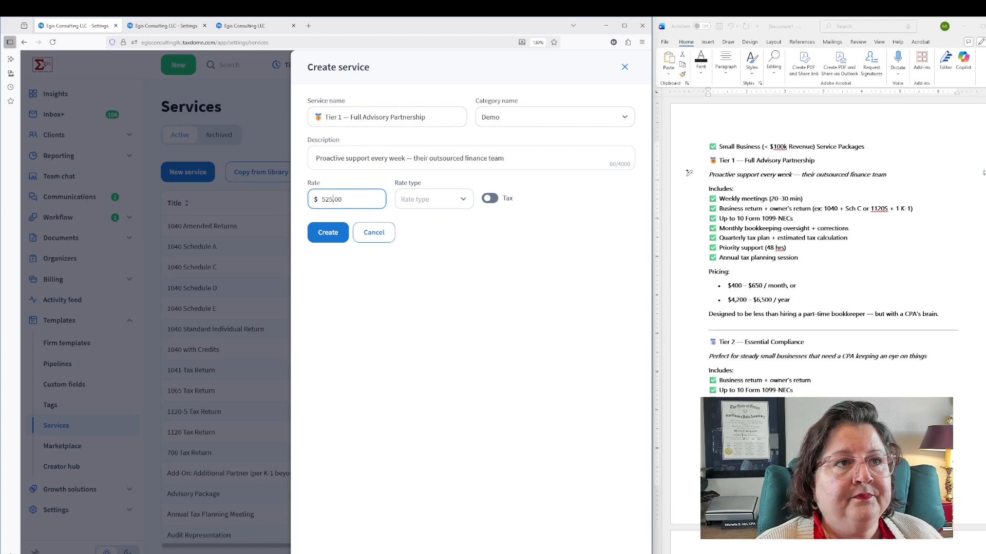
pyautogui.click(434, 200)
pyautogui.click(441, 222)
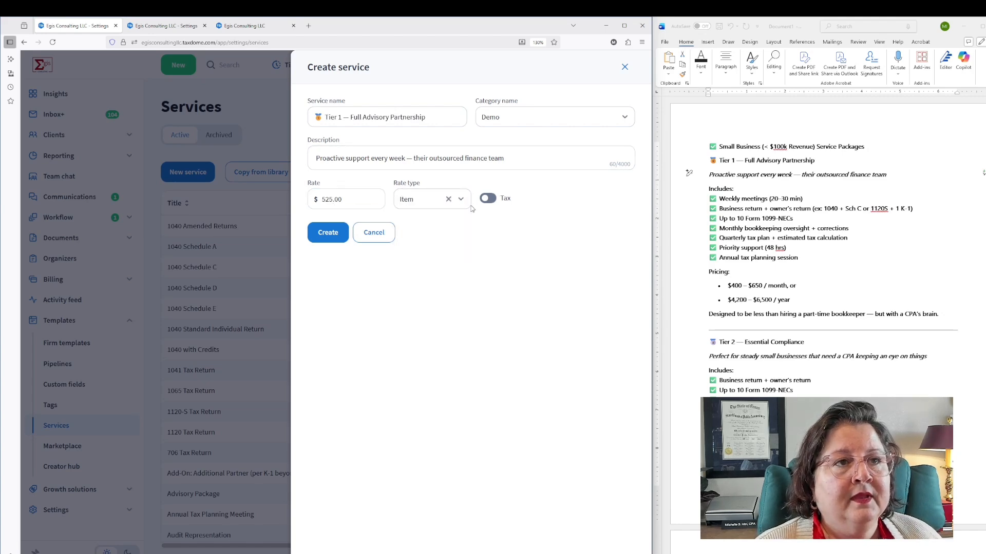
pyautogui.click(328, 232)
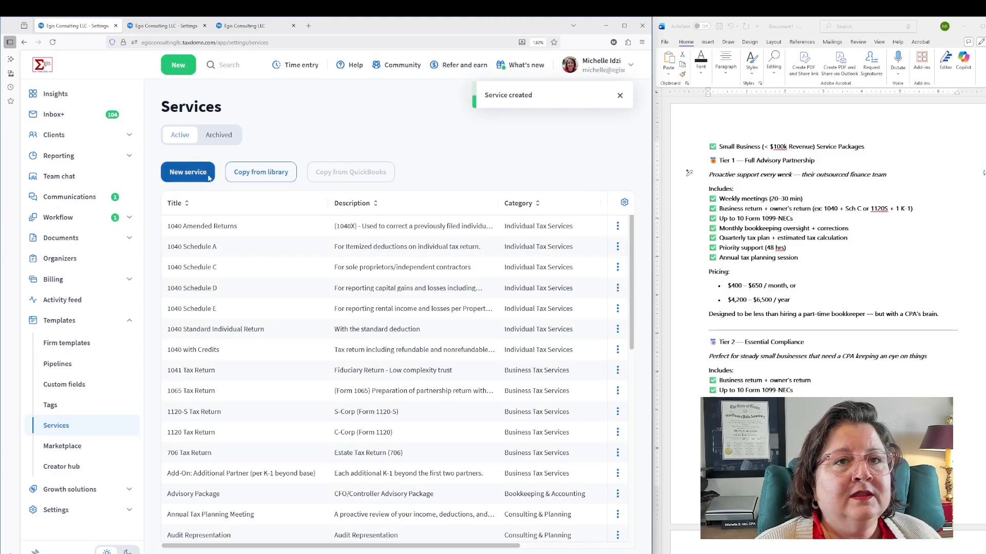
# - Start another service and name it "Tier 2 — Essential Compliance", copied from the document's heading
pyautogui.click(208, 177)
pyautogui.moveTo(808, 341); pyautogui.dragTo(712, 349)
pyautogui.hotkey('ctrl', 'c')
pyautogui.click(368, 123)
pyautogui.hotkey('ctrl', 'v')
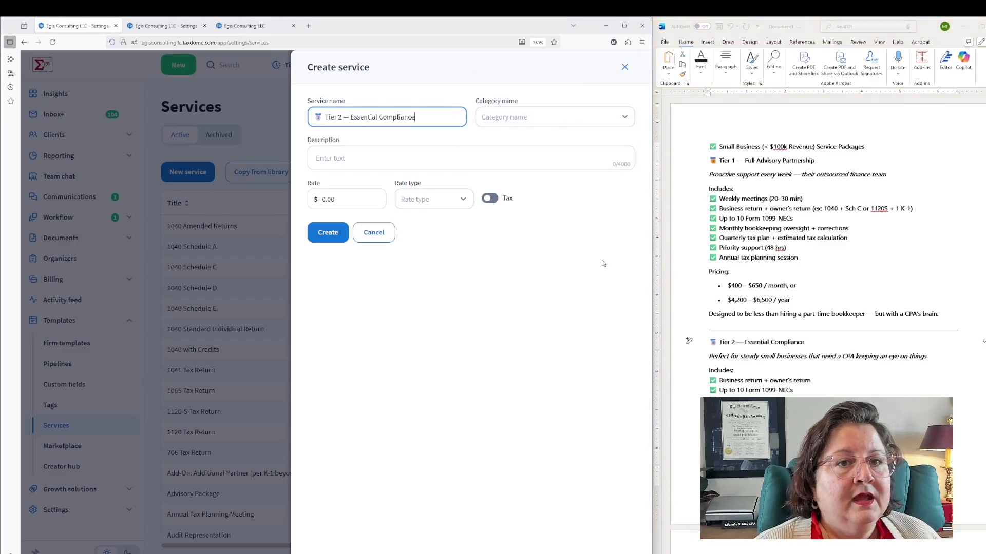
# - Assign the Tier 2 service to Demo and copy in the description "Perfect for steady small businesses that need a CPA keeping an eye on things"
pyautogui.click(709, 360)
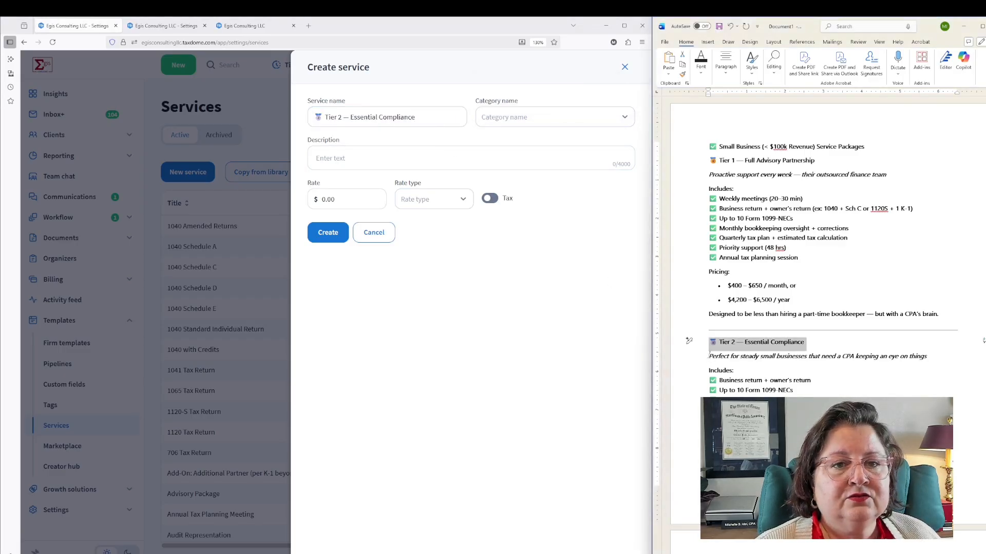
pyautogui.click(689, 354)
pyautogui.moveTo(710, 354); pyautogui.dragTo(954, 354)
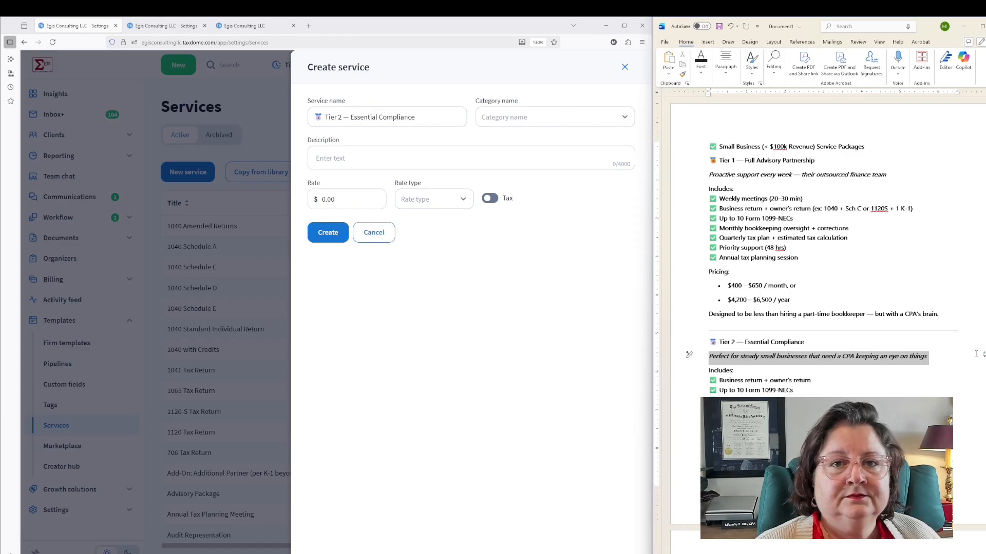
pyautogui.click(492, 121)
pyautogui.scroll(-2, 518, 206)
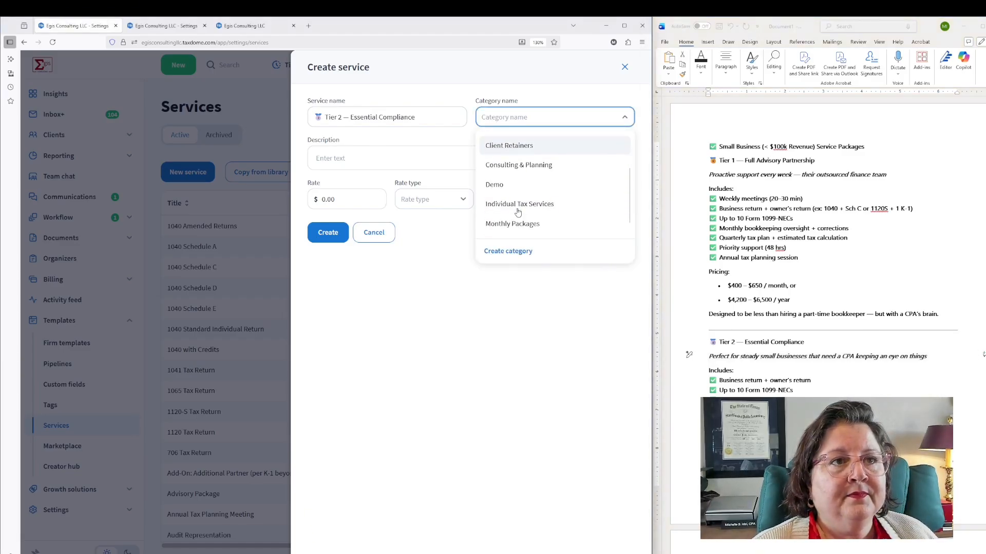
pyautogui.click(511, 186)
pyautogui.click(409, 157)
pyautogui.hotkey('ctrl', 'v')
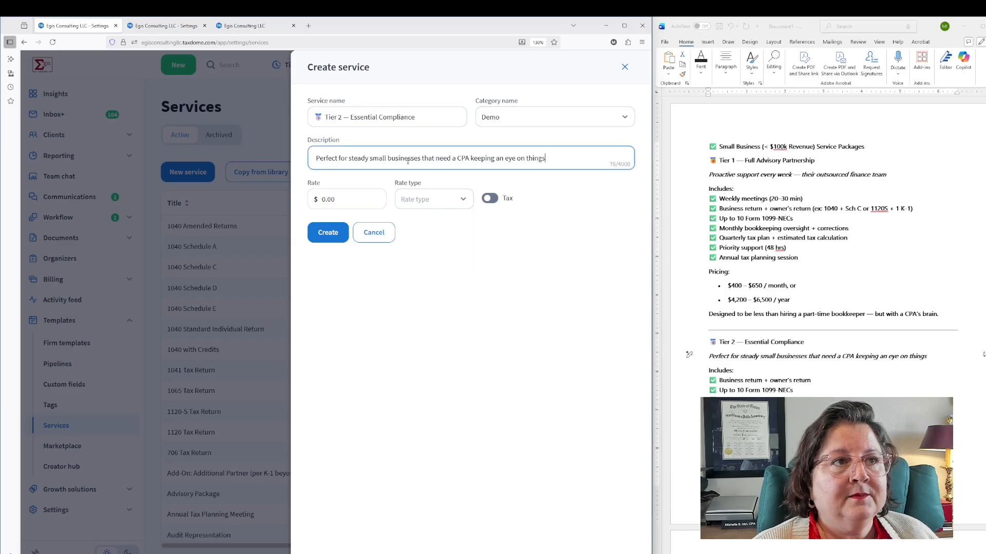
# - Set the Tier 2 service's rate to $250 with rate type Item and create the service
pyautogui.click(318, 203)
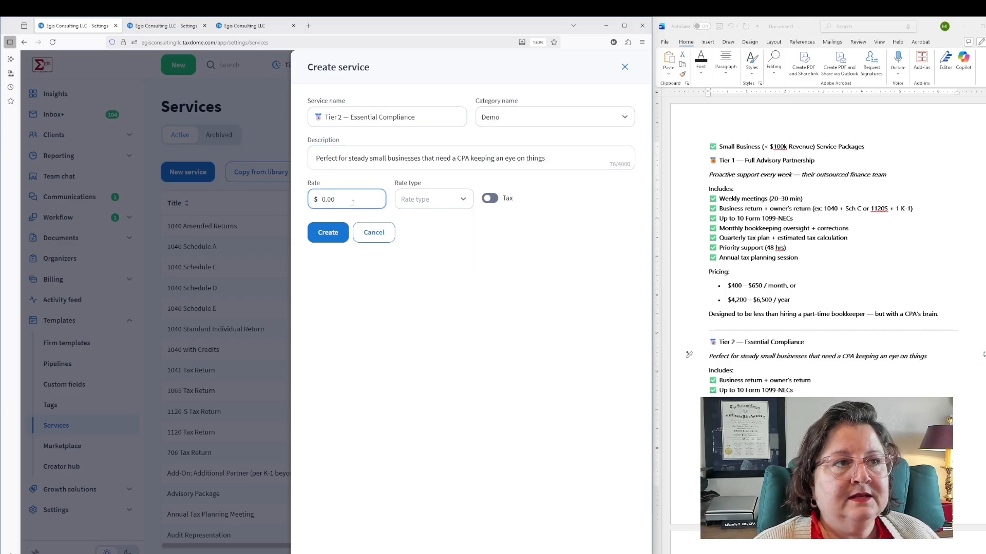
pyautogui.write('25')
pyautogui.click(454, 199)
pyautogui.click(434, 225)
pyautogui.click(329, 232)
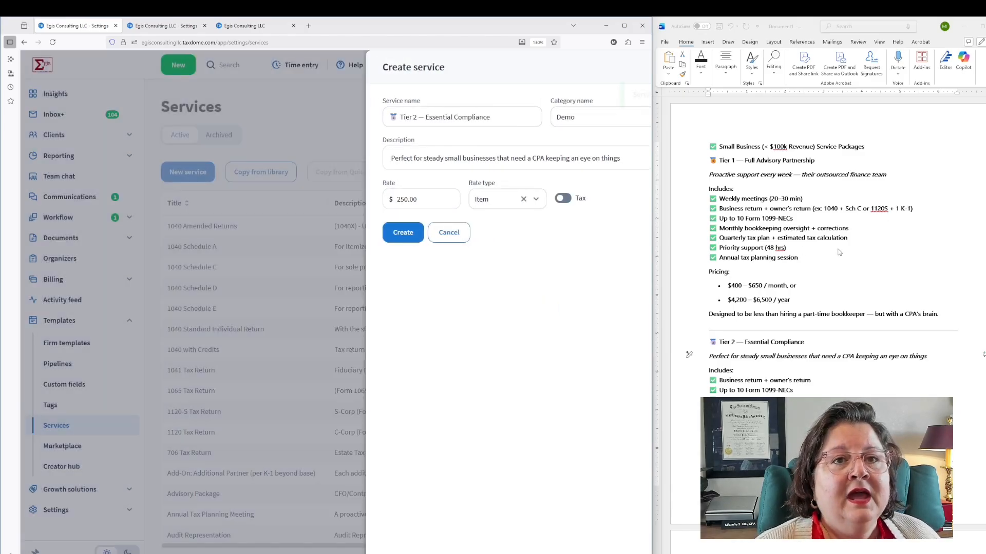
# - Start a third service named "Tier 3 — Annual Check-Up", copied from the document, and assign it to the Demo category
pyautogui.scroll(-5, 750, 389)
pyautogui.scroll(-2, 750, 389)
pyautogui.click(185, 175)
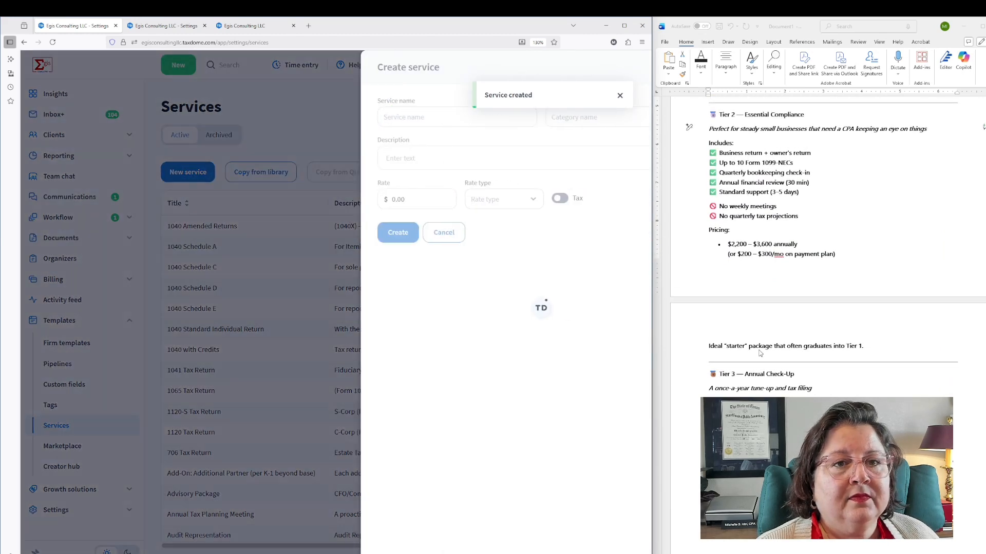
pyautogui.click(801, 378)
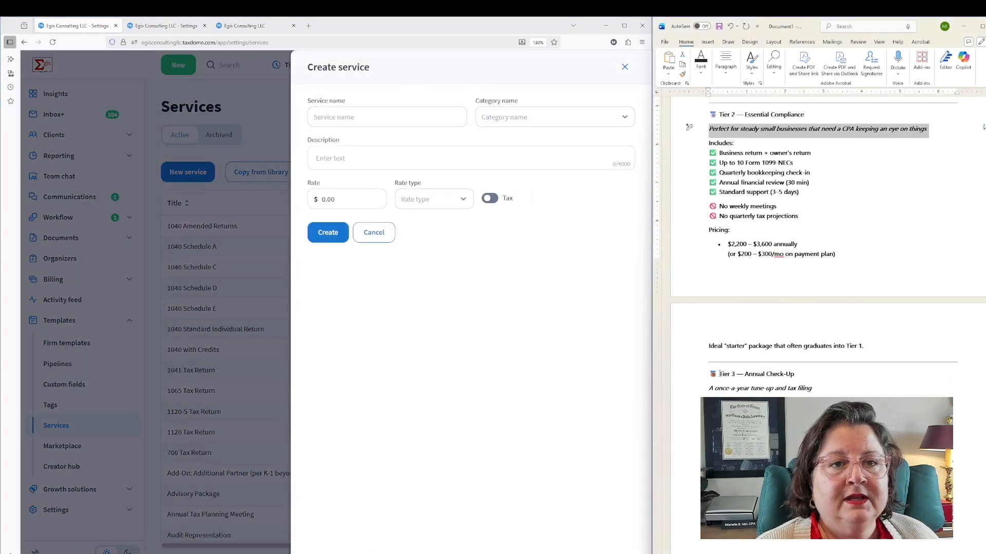
pyautogui.moveTo(707, 374); pyautogui.dragTo(792, 377)
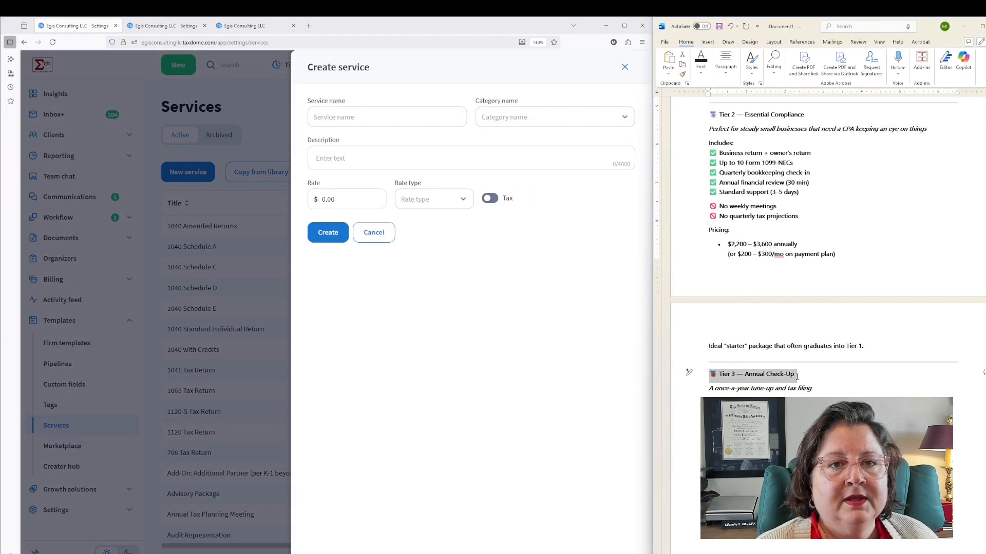
pyautogui.click(447, 116)
pyautogui.hotkey('ctrl', 'v')
pyautogui.click(521, 117)
pyautogui.scroll(-2, 521, 211)
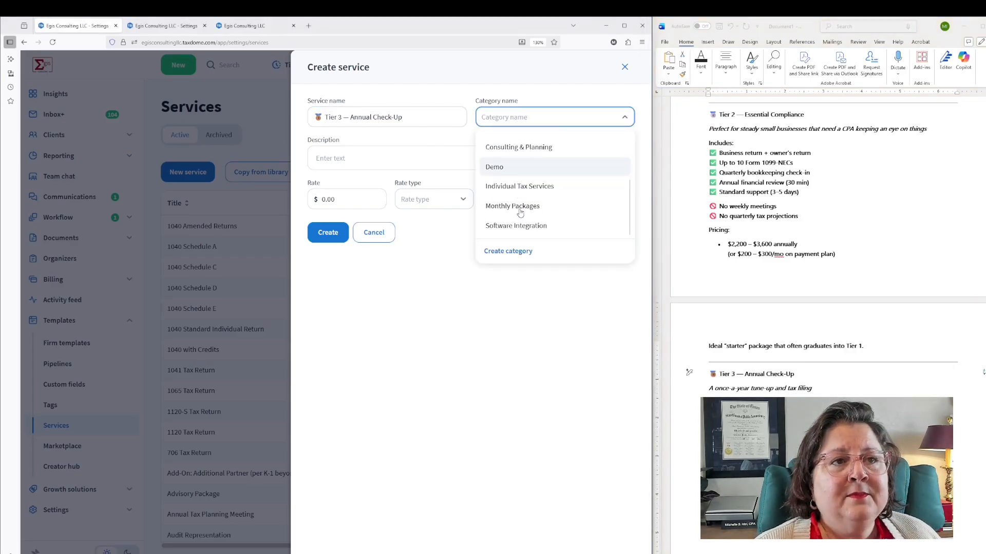
pyautogui.click(497, 168)
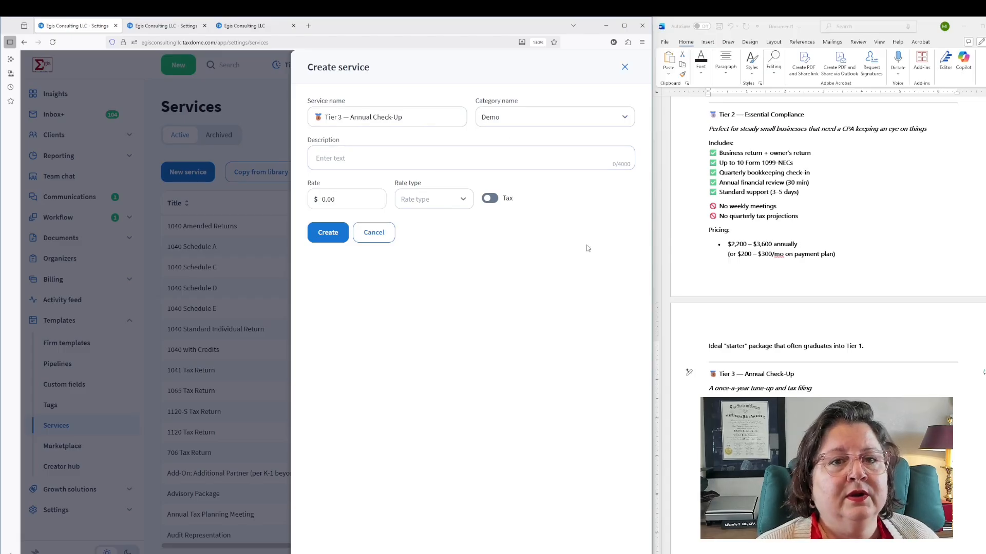
# - Copy the tagline "A once-a-year tune-up and tax filing" from the document into the Tier 3 service description
pyautogui.click(804, 387)
pyautogui.moveTo(820, 388); pyautogui.dragTo(698, 387)
pyautogui.hotkey('ctrl', 'c')
pyautogui.click(447, 159)
pyautogui.hotkey('ctrl', 'v')
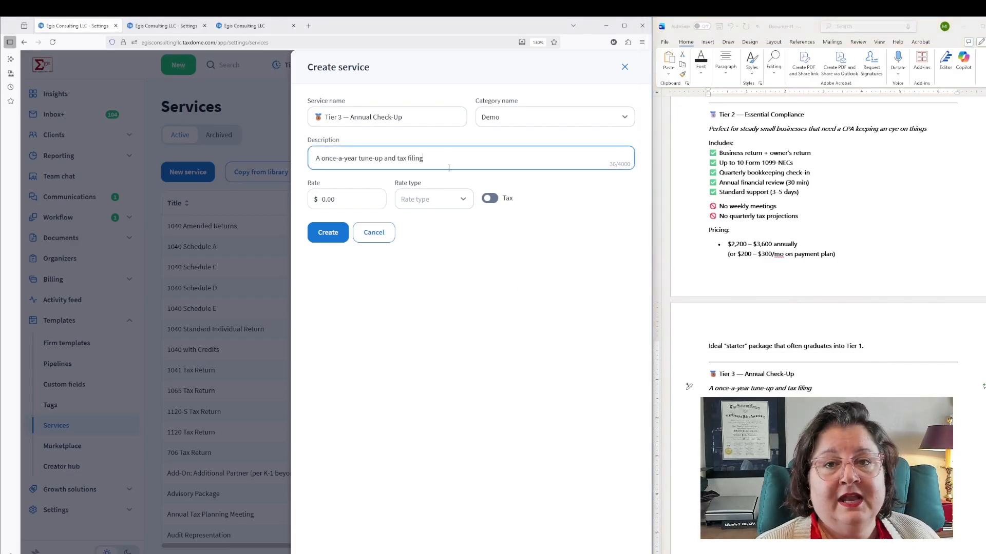
# - Set the Tier 3 service's rate to $1,500 with rate type Item and create the service
pyautogui.click(344, 200)
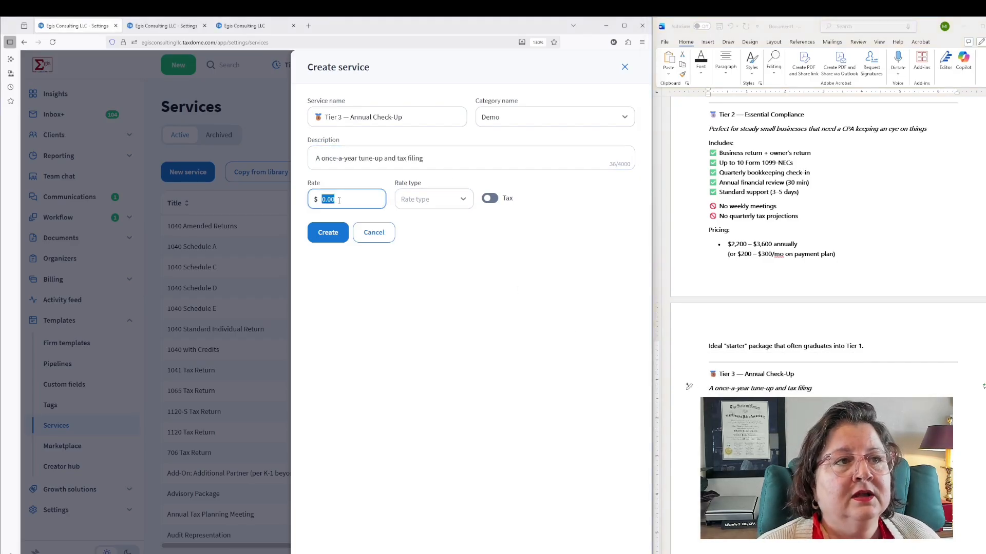
pyautogui.write('1,')
pyautogui.write('500')
pyautogui.click(442, 204)
pyautogui.click(431, 226)
pyautogui.click(329, 241)
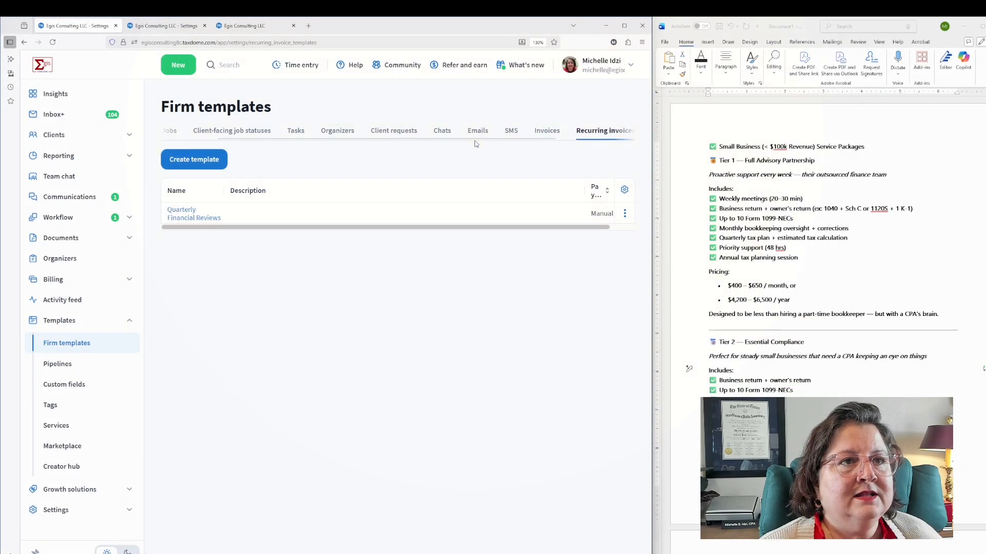
# - Start a new recurring invoice template among the firm templates
pyautogui.moveTo(476, 139); pyautogui.dragTo(452, 140)
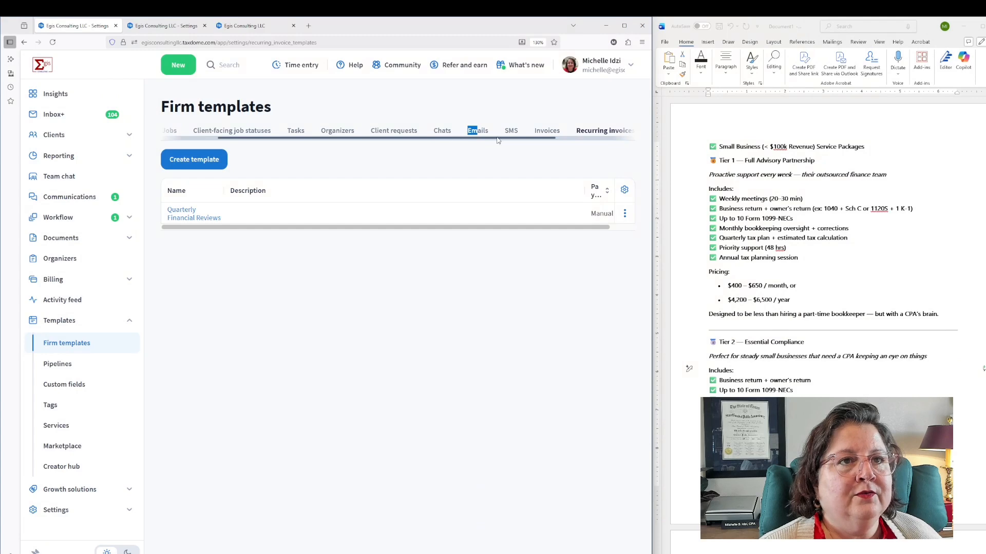
pyautogui.click(576, 139)
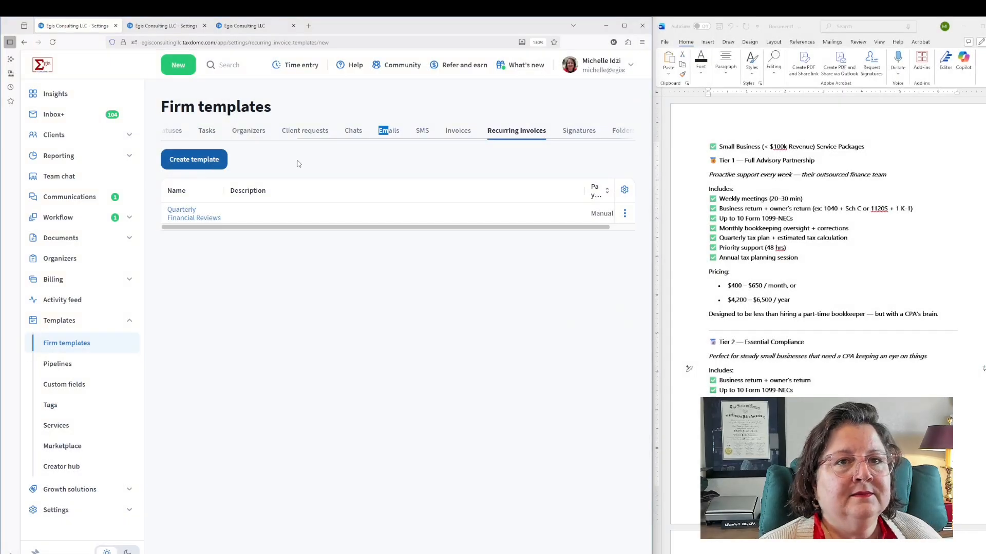
pyautogui.click(220, 162)
# - Copy "Tier 1 — Full Advisory Partnership" from the document into both the template name and the name visible to the client
pyautogui.click(819, 160)
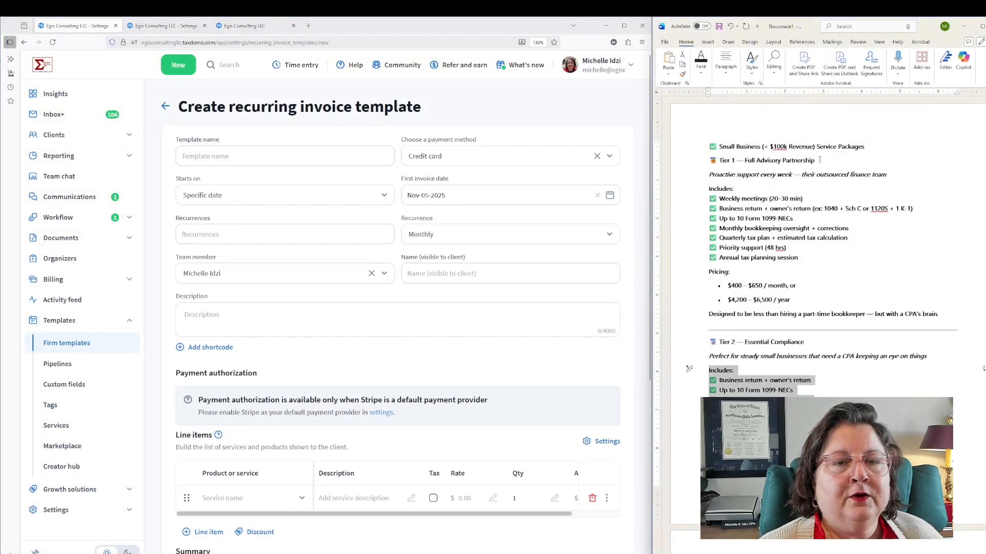
pyautogui.moveTo(821, 160); pyautogui.dragTo(713, 164)
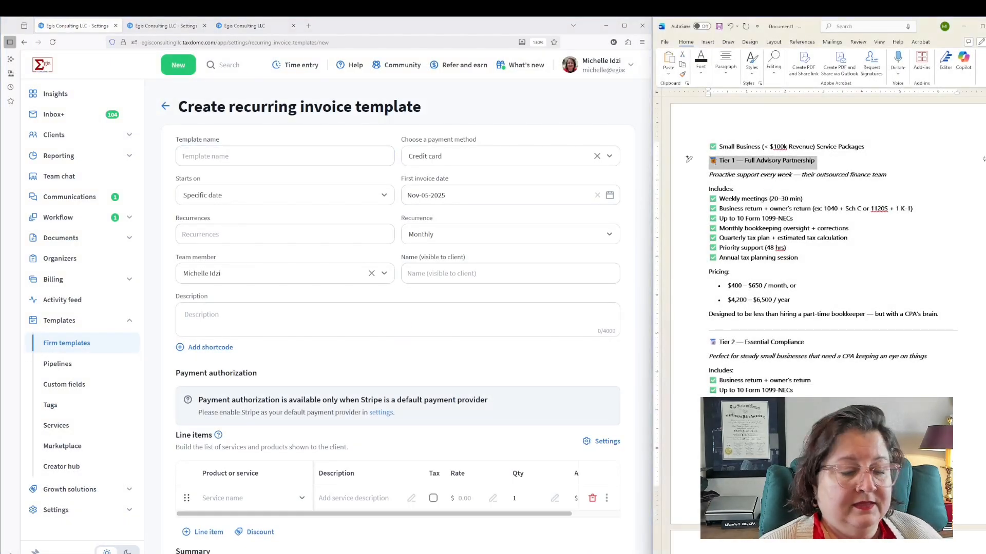
pyautogui.hotkey('ctrl', 'c')
pyautogui.click(211, 156)
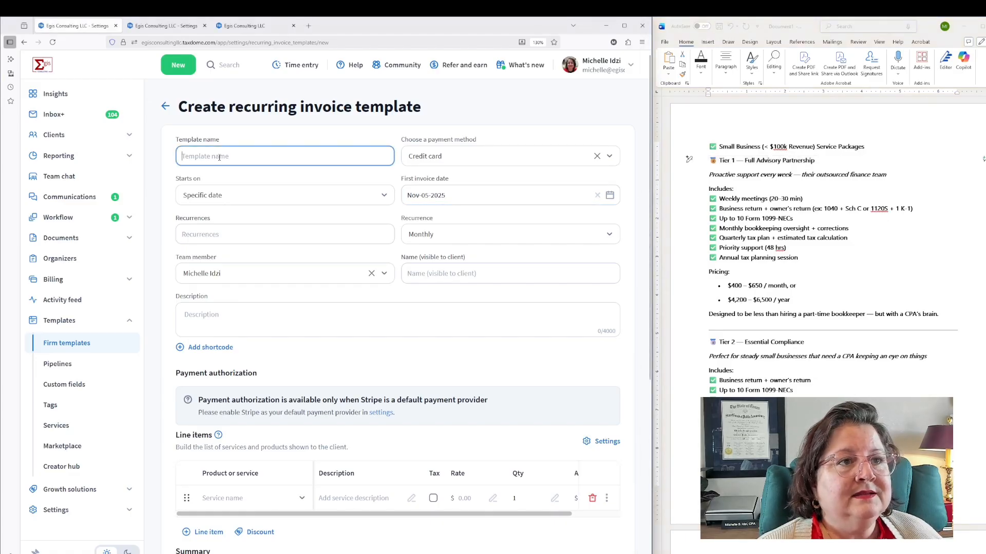
pyautogui.hotkey('ctrl', 'v')
pyautogui.click(505, 274)
pyautogui.hotkey('ctrl', 'v')
# - Fill the invoice template's description with the document's tagline "Proactive support every week — their outsourced finance team"
pyautogui.click(797, 182)
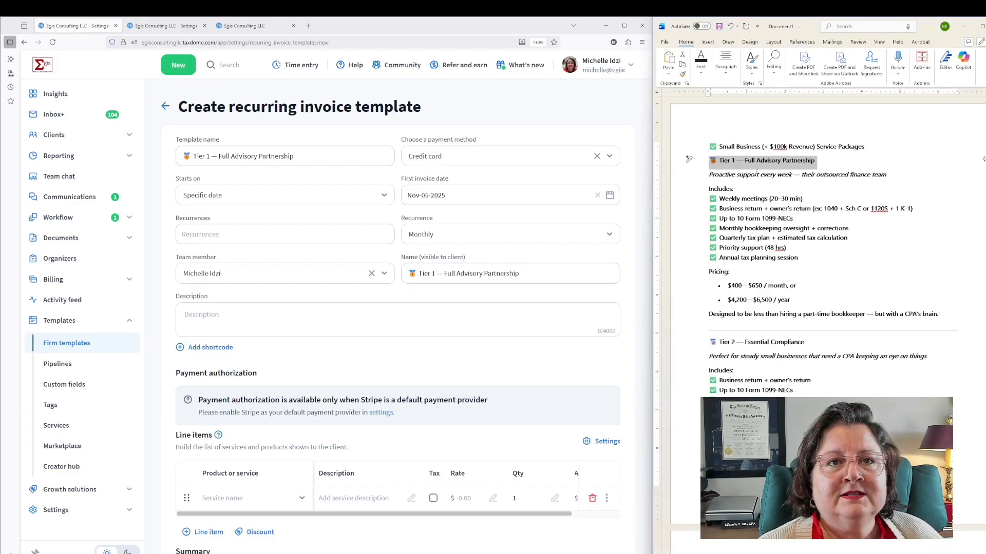
pyautogui.moveTo(887, 174); pyautogui.dragTo(719, 175)
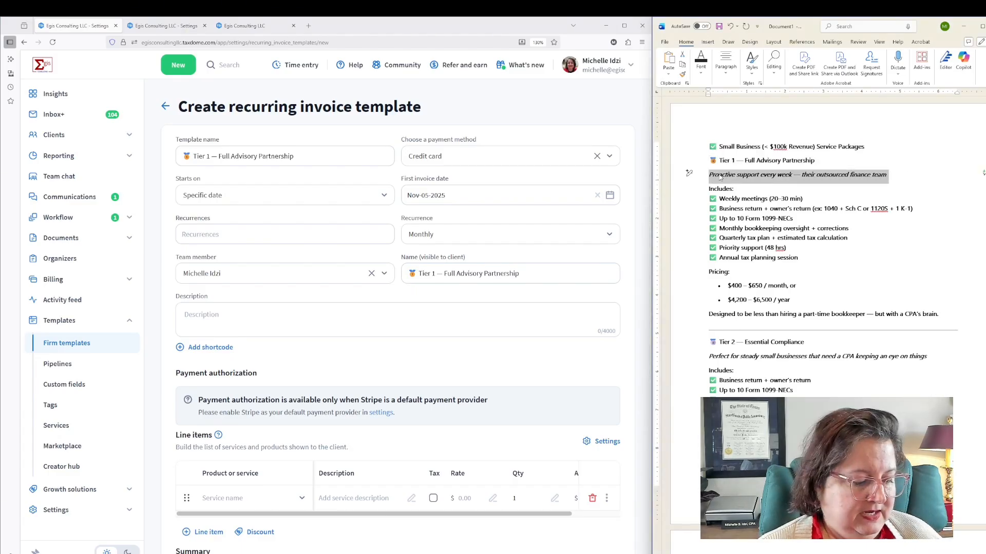
pyautogui.click(347, 325)
pyautogui.hotkey('ctrl', 'v')
# - Set the invoice template to 12 recurrences with a first invoice date of Nov-15-2025
pyautogui.click(316, 233)
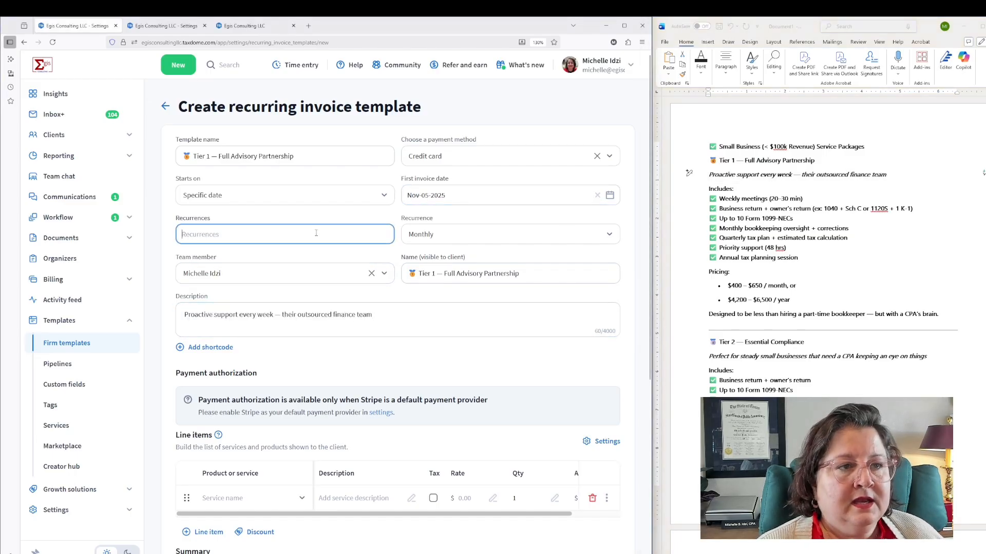
pyautogui.write('12')
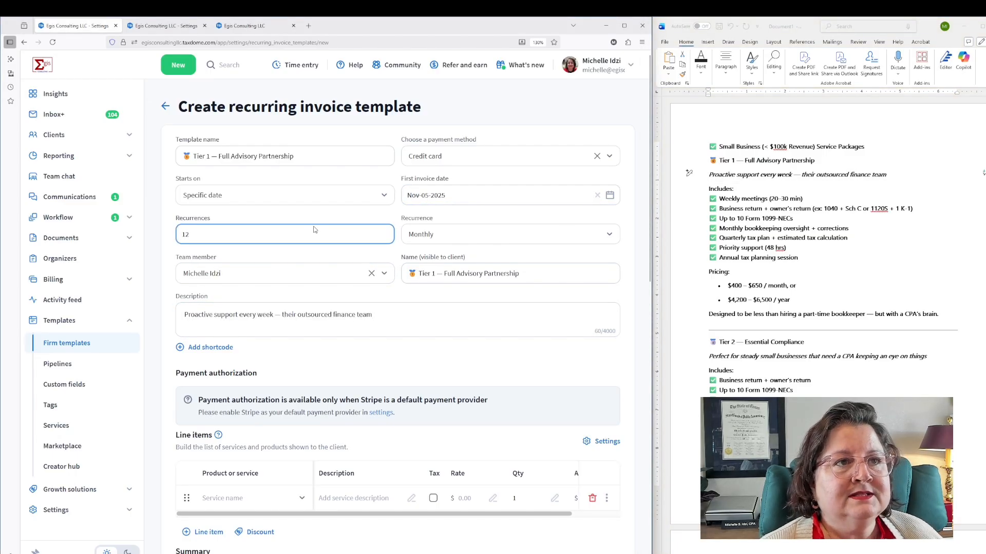
pyautogui.click(610, 195)
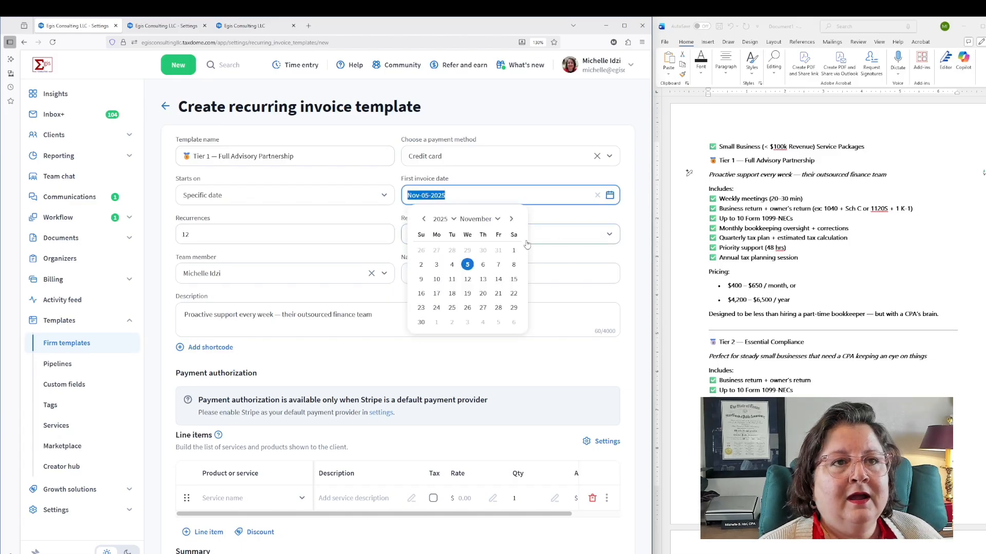
pyautogui.click(512, 279)
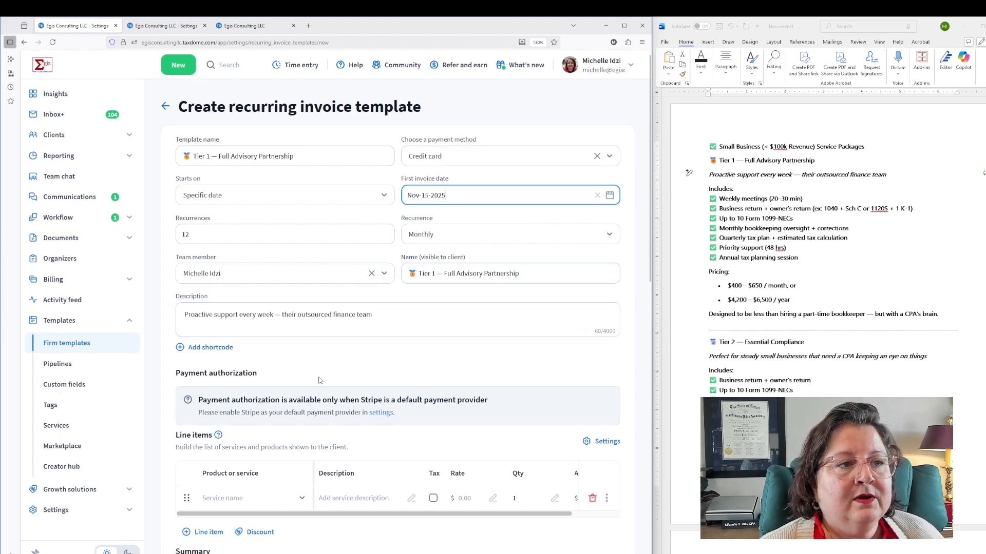
# - Add the "Tier 1 — Full Advisory Partnership" service as the template's line item, and save and exit the recurring invoice template
pyautogui.scroll(-3, 318, 380)
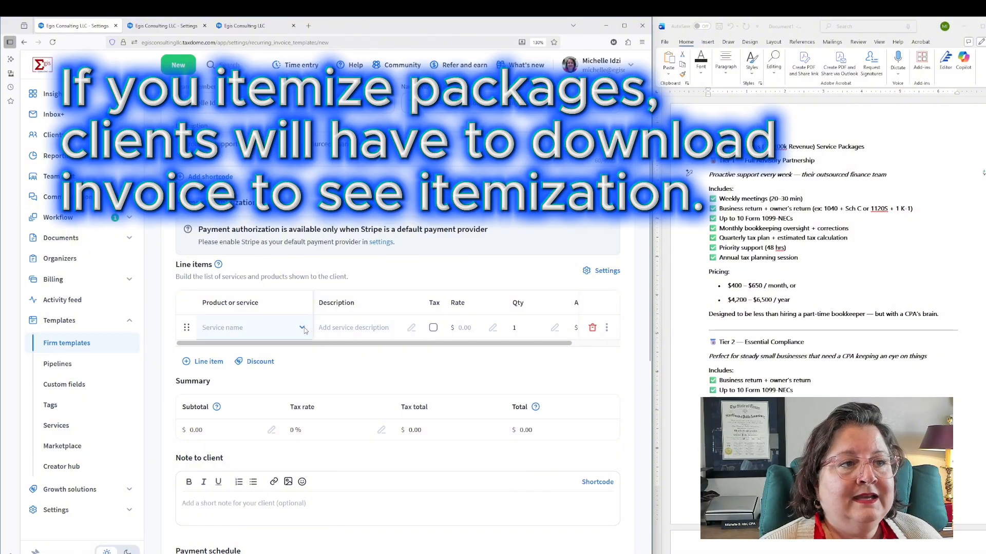
pyautogui.click(260, 328)
pyautogui.write('tier')
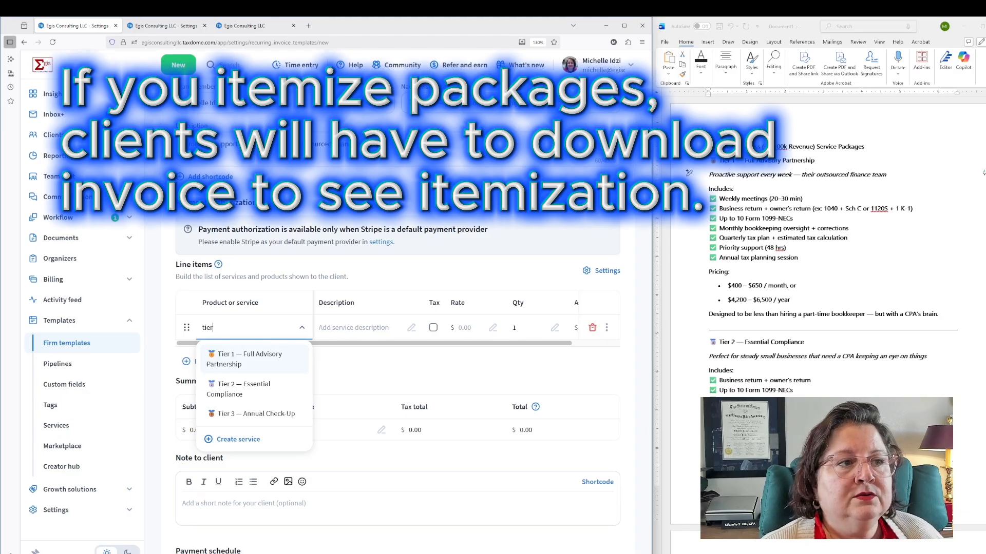
pyautogui.click(280, 363)
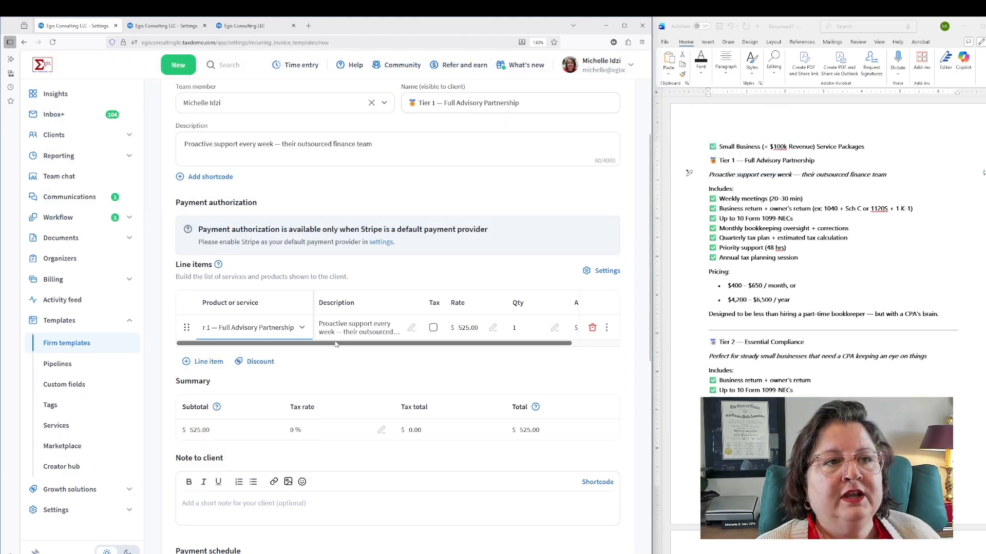
pyautogui.scroll(-8, 353, 387)
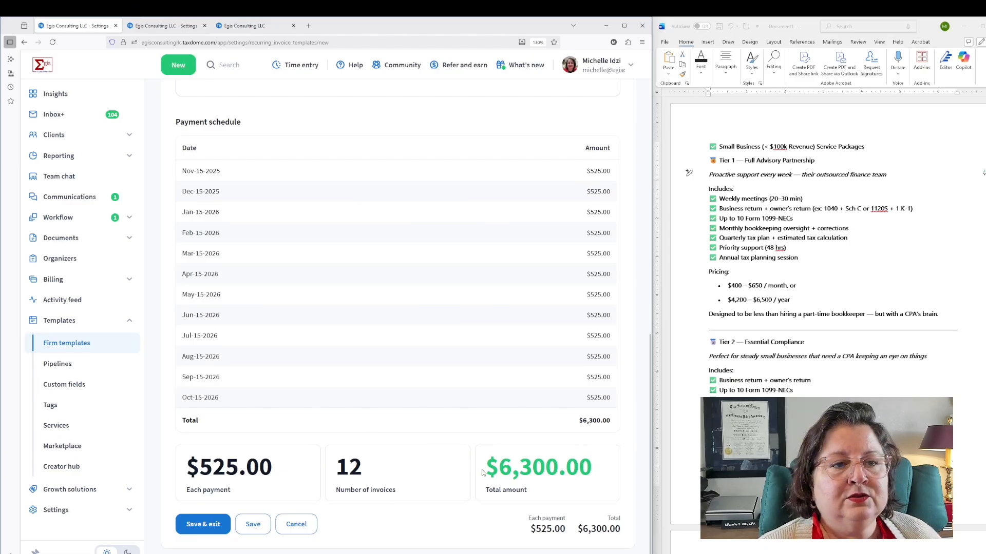
pyautogui.click(223, 524)
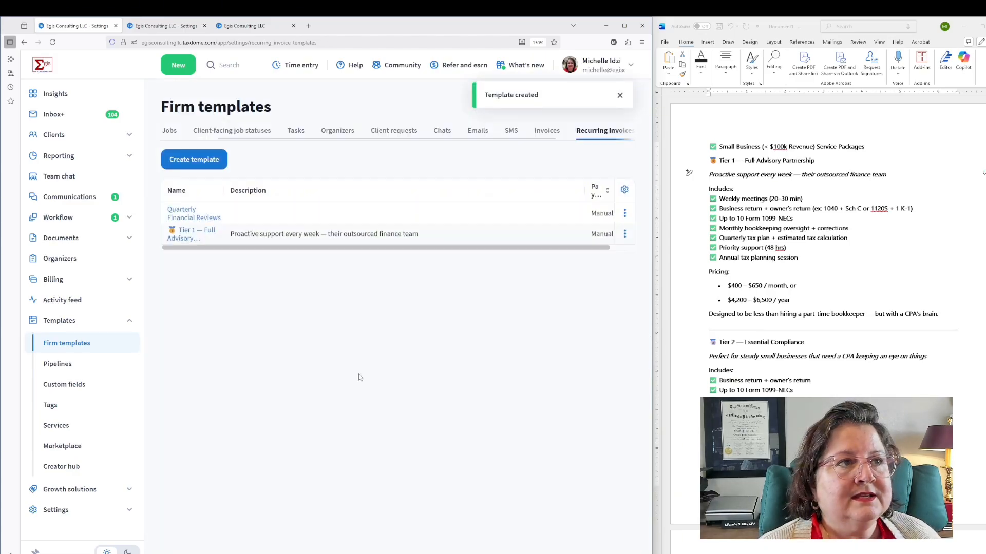
# - Start another recurring invoice template and copy the document's "Tier 2 — Essential Compliance" heading into its template name and client-visible name
pyautogui.click(205, 165)
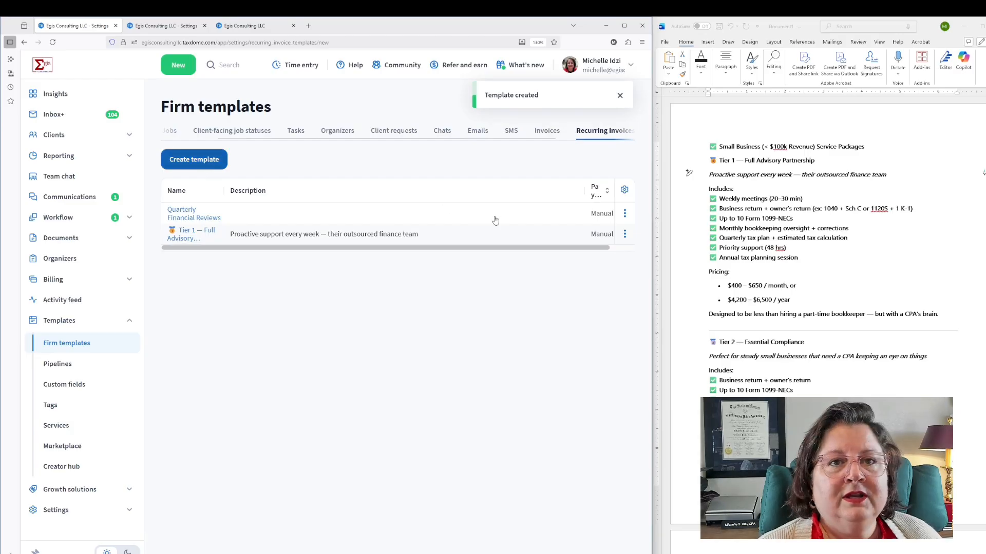
pyautogui.click(707, 342)
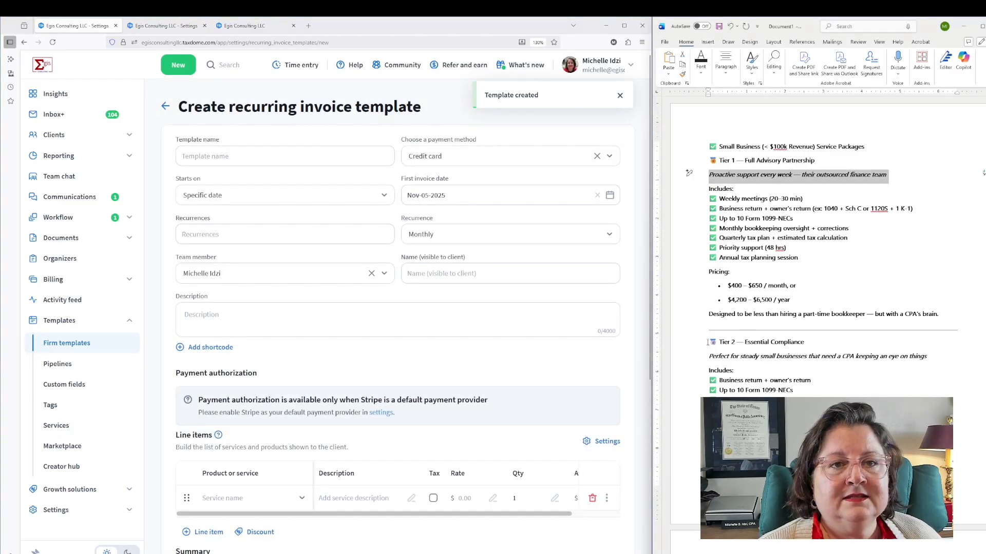
pyautogui.click(699, 341)
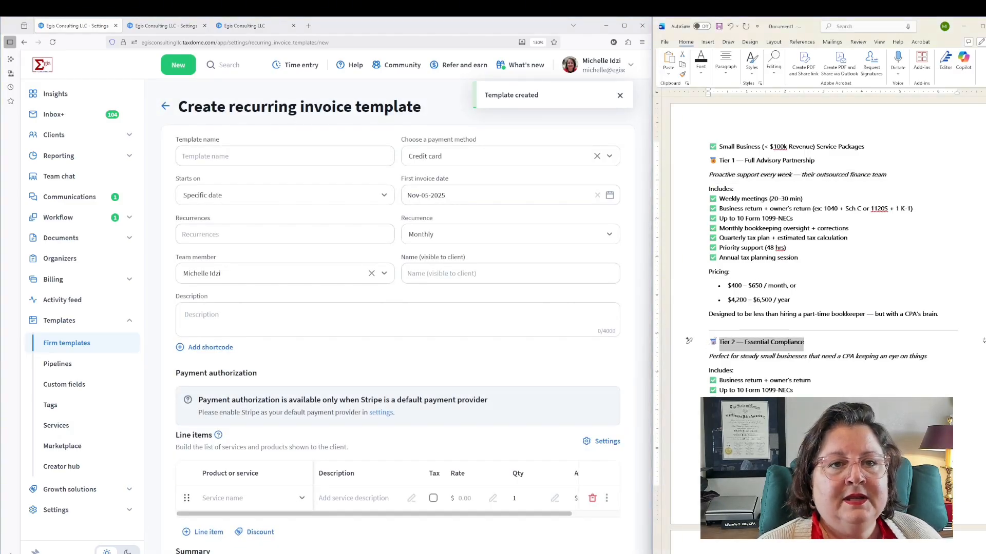
pyautogui.hotkey('ctrl', 'c')
pyautogui.click(266, 157)
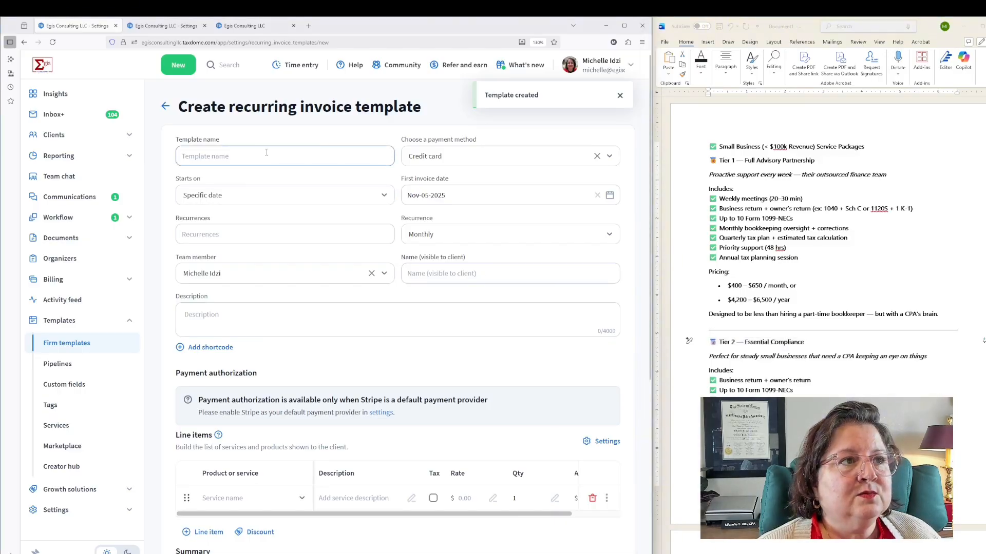
pyautogui.hotkey('ctrl', 'v')
pyautogui.click(436, 273)
pyautogui.hotkey('ctrl', 'v')
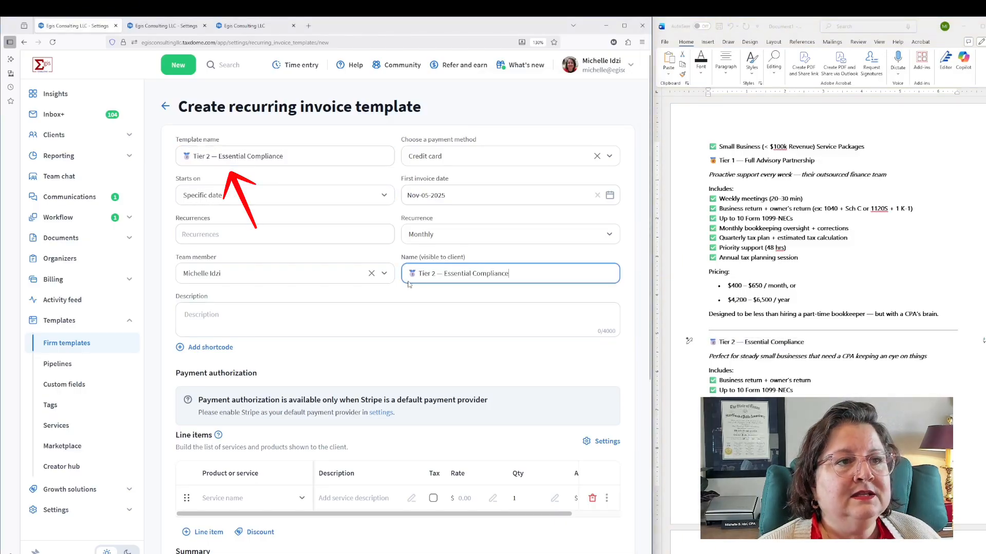
# - Set the Tier 2 invoice template to 12 recurrences with a first invoice date of Nov-15-2025
pyautogui.click(329, 234)
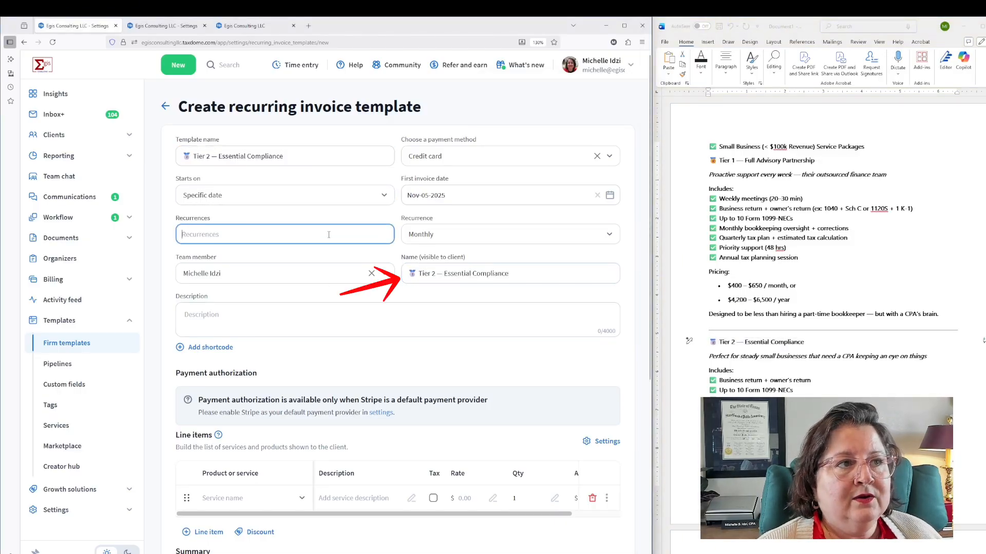
pyautogui.write('12')
pyautogui.click(478, 195)
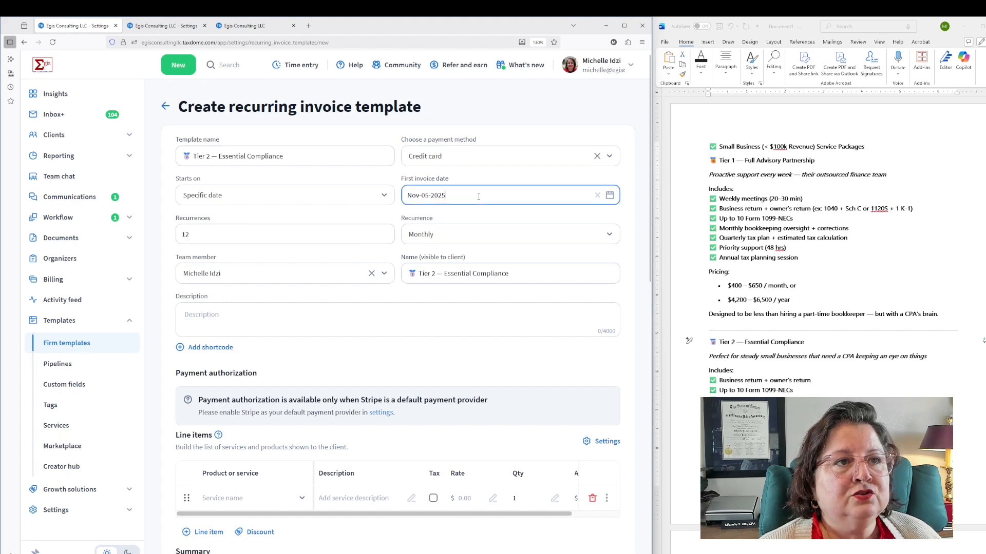
pyautogui.click(514, 280)
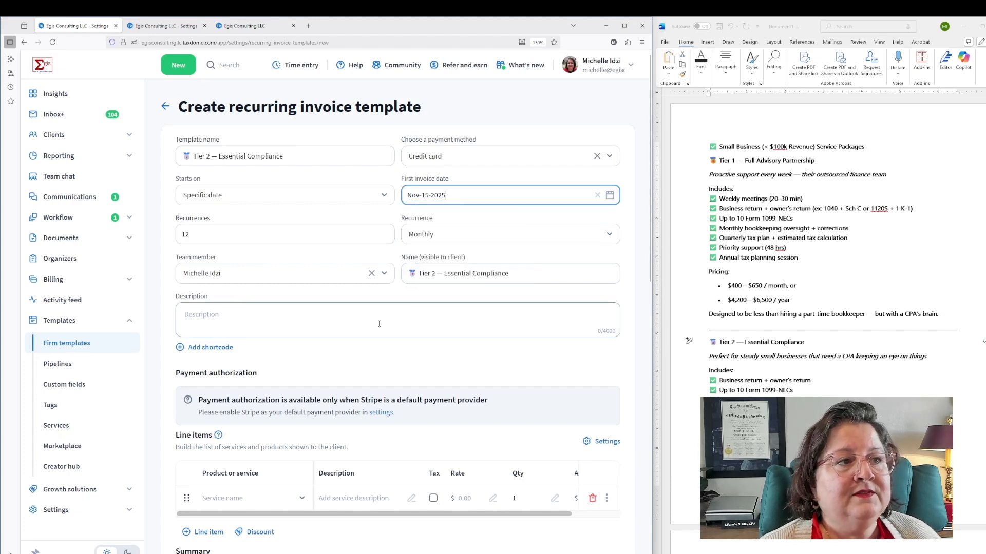
# - Fill the Tier 2 template's description with the document's tagline "Perfect for steady small businesses that need a CPA keeping an eye on things"
pyautogui.tripleClick(770, 342)
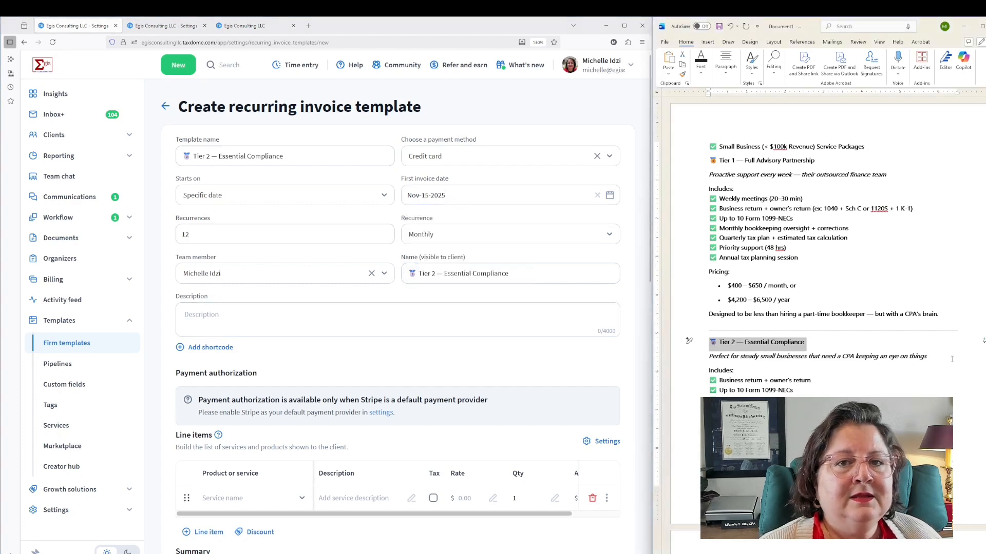
pyautogui.moveTo(707, 356); pyautogui.dragTo(939, 362)
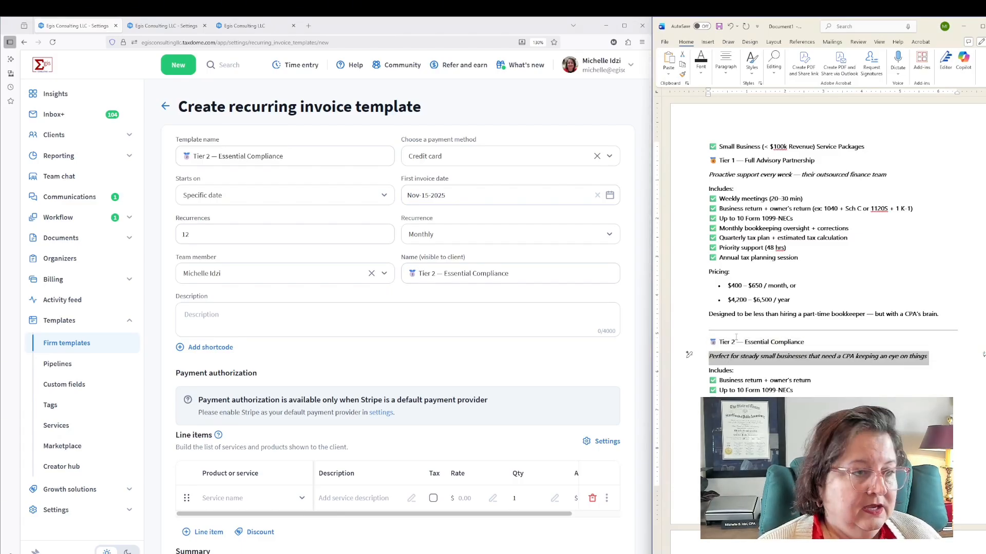
pyautogui.click(369, 320)
pyautogui.click(369, 320)
pyautogui.hotkey('ctrl', 'v')
# - Add the "Tier 2 — Essential Compliance" service as the line item, and save and exit the recurring invoice template
pyautogui.scroll(-2, 369, 320)
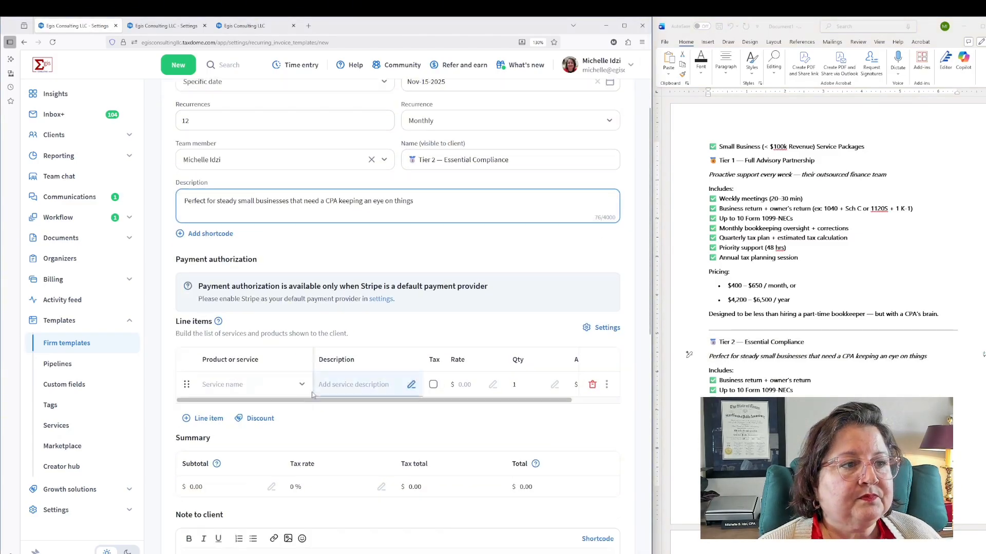
pyautogui.click(280, 382)
pyautogui.write('tier')
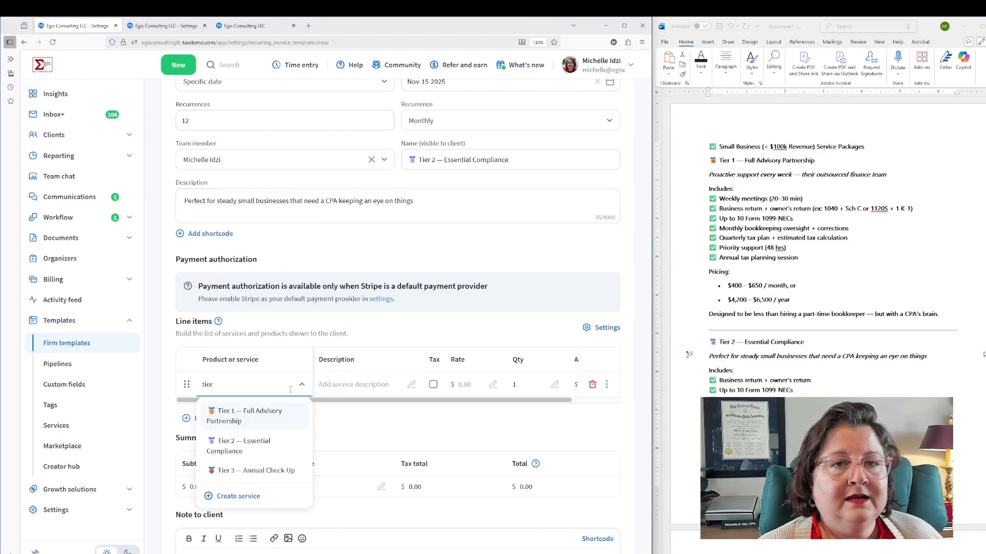
pyautogui.click(255, 448)
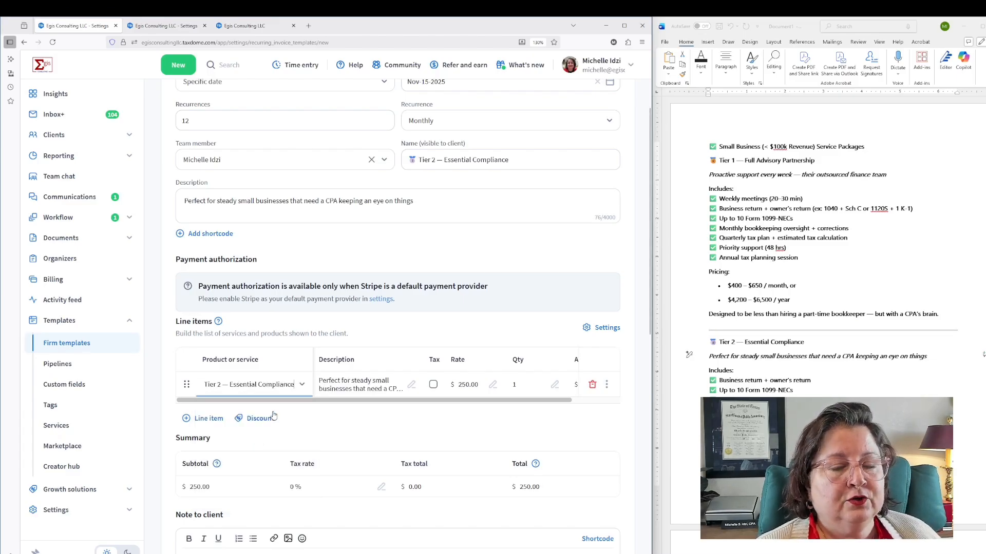
pyautogui.scroll(-7, 273, 416)
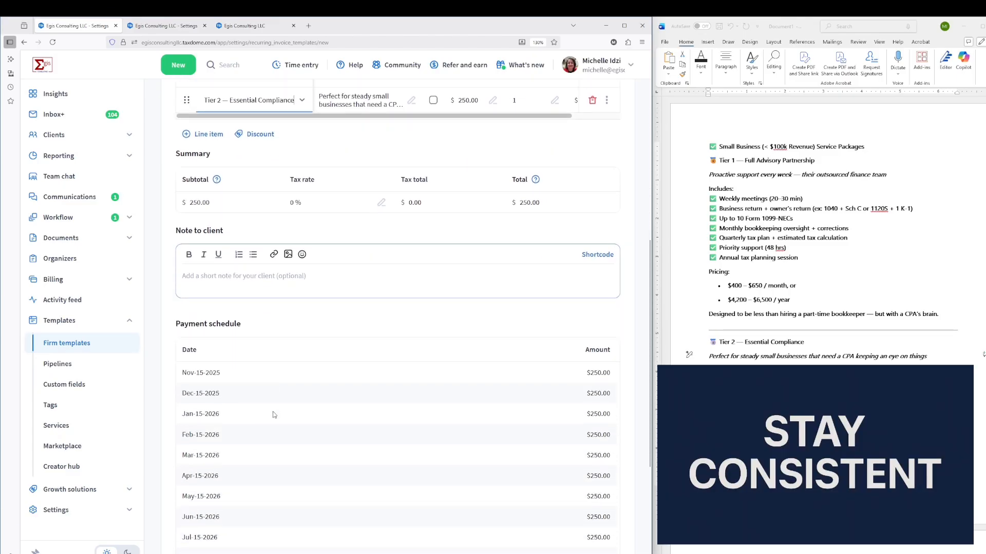
pyautogui.scroll(-3, 273, 415)
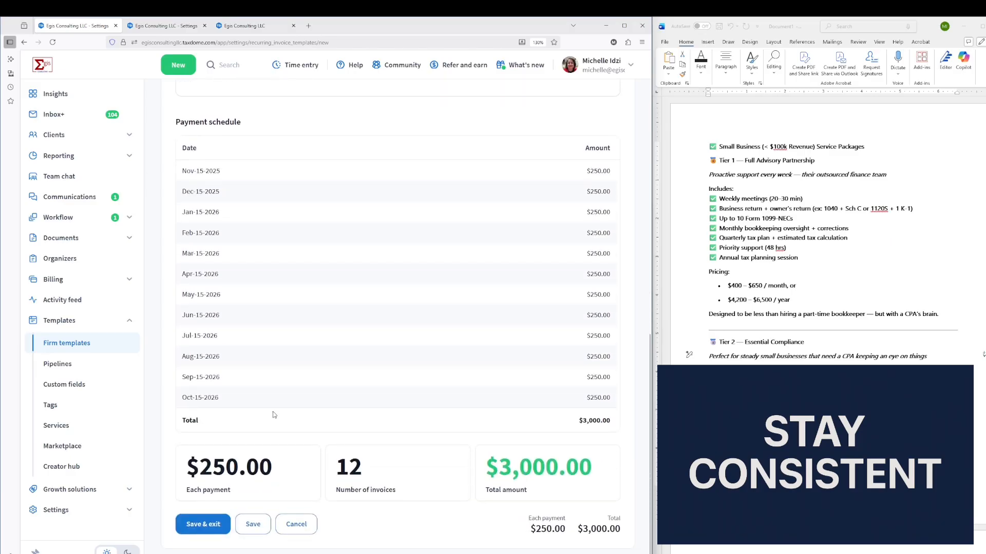
pyautogui.click(212, 529)
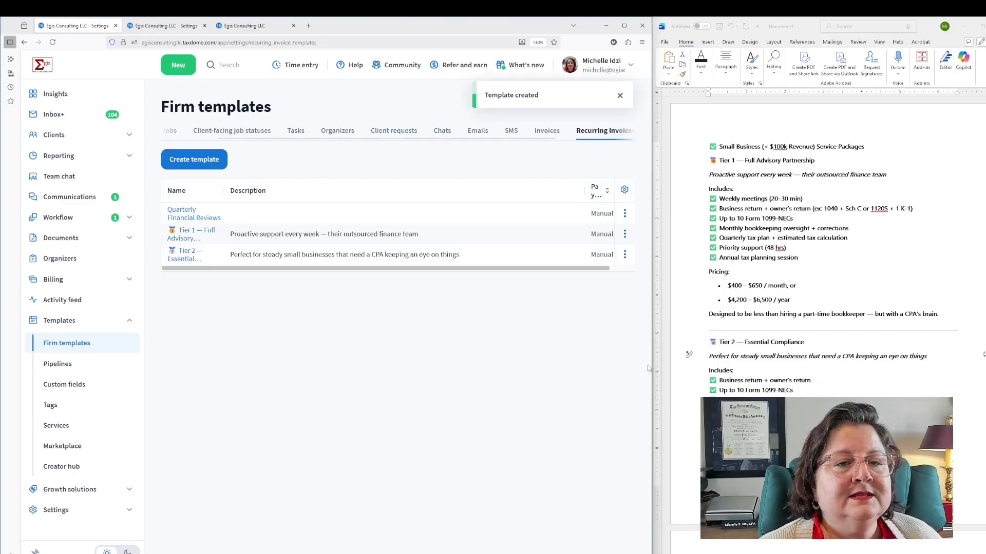
# - Start a one-time invoice template and name it "Tier 3 — Annual Check-Up" by copying the heading from the document
pyautogui.scroll(-5, 715, 386)
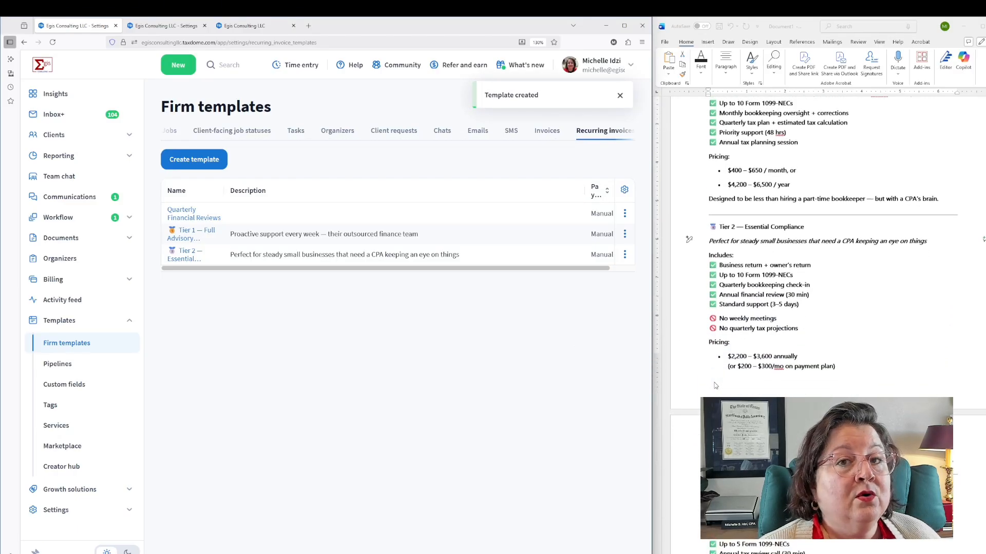
pyautogui.scroll(-5, 715, 386)
pyautogui.scroll(-3, 717, 392)
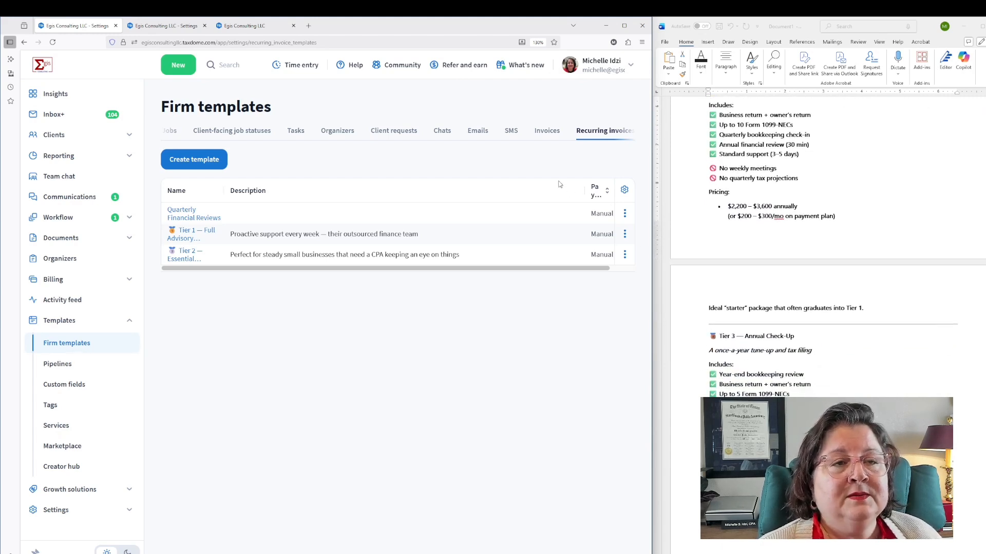
pyautogui.click(544, 135)
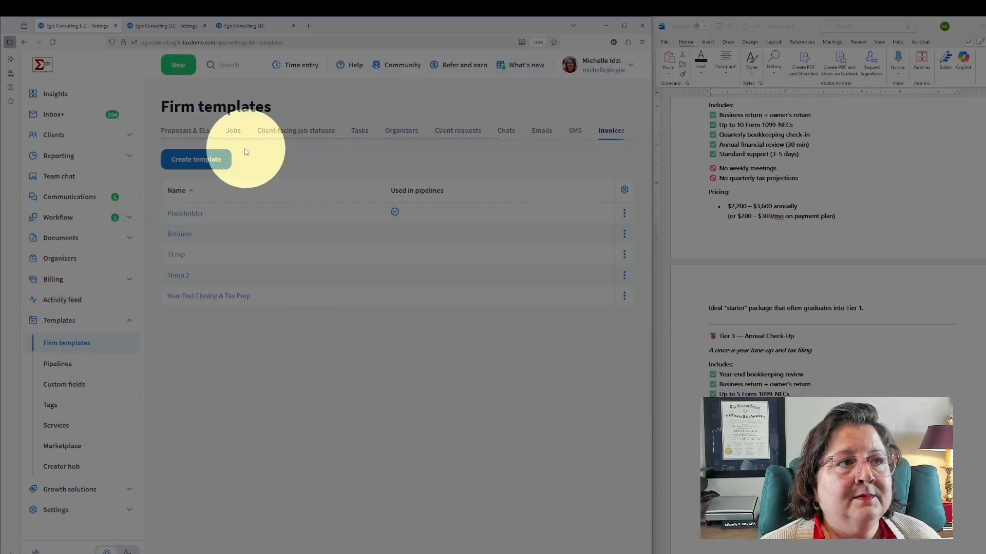
pyautogui.click(195, 159)
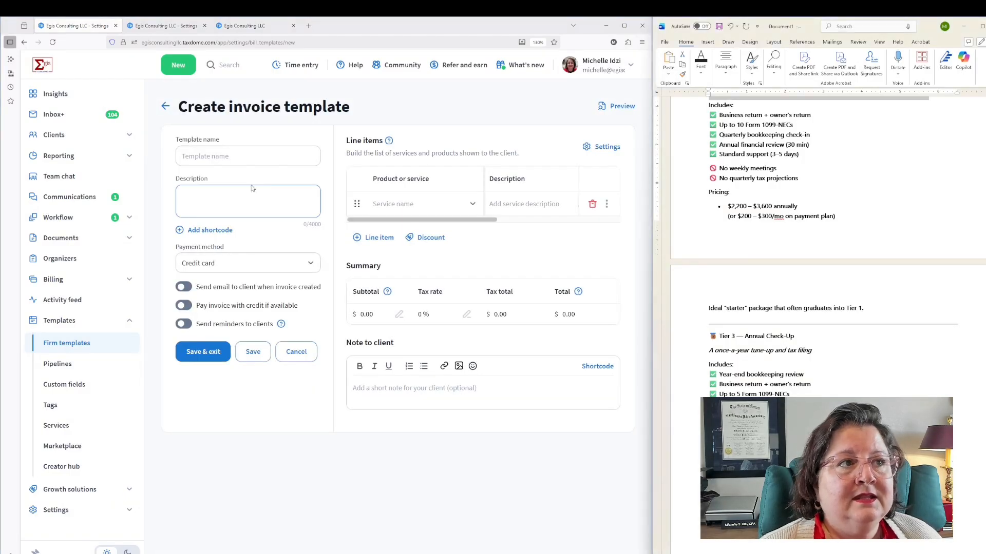
pyautogui.moveTo(803, 336); pyautogui.dragTo(690, 335)
pyautogui.hotkey('ctrl', 'c')
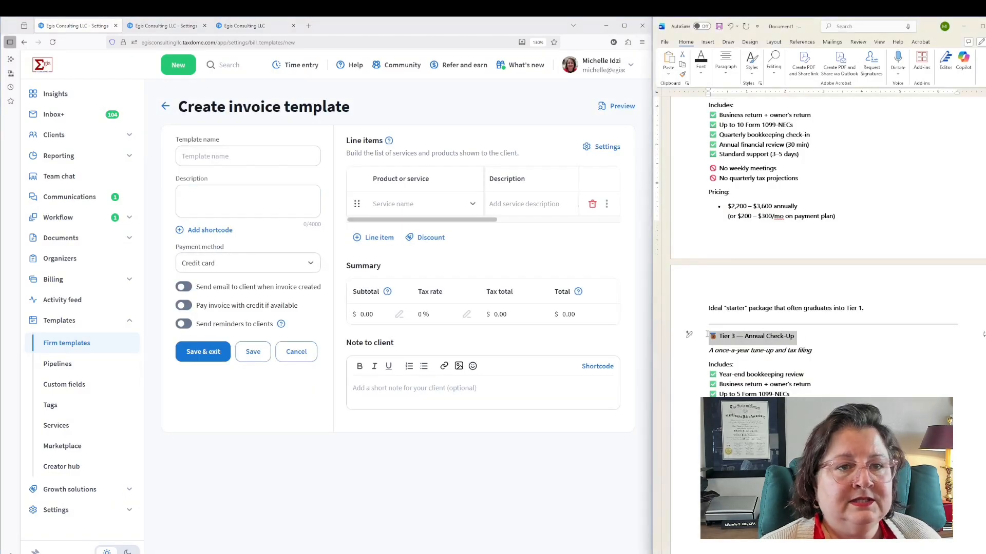
pyautogui.click(206, 157)
pyautogui.hotkey('ctrl', 'v')
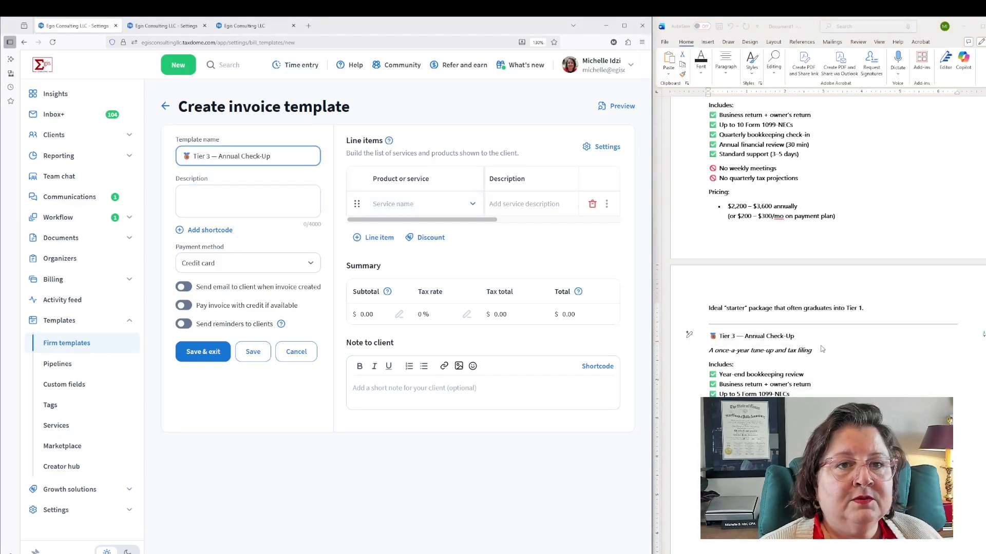
# - Fill the Tier 3 invoice template's description with the document's tagline "A once-a-year tune-up and tax filing"
pyautogui.moveTo(819, 351); pyautogui.dragTo(700, 353)
pyautogui.hotkey('ctrl', 'c')
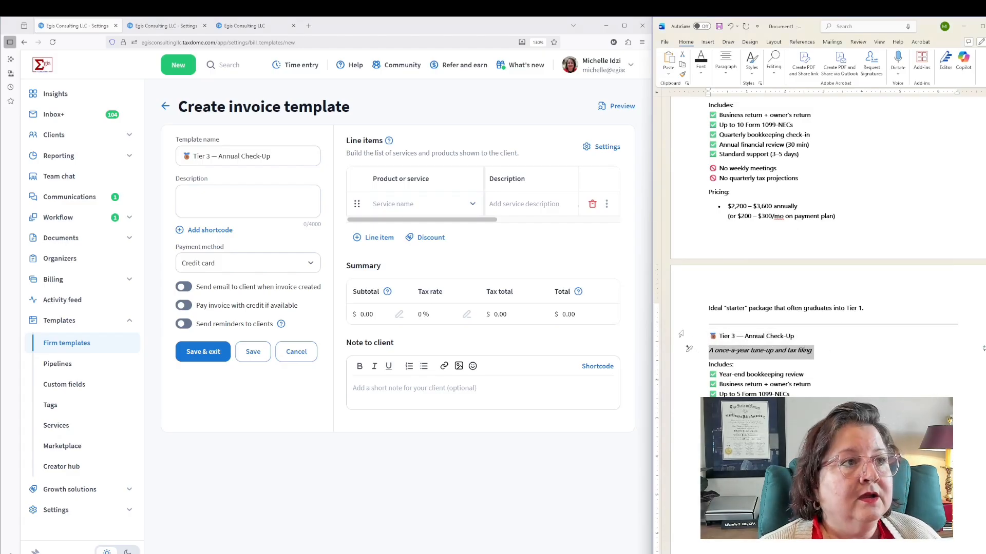
pyautogui.click(289, 213)
pyautogui.hotkey('ctrl', 'v')
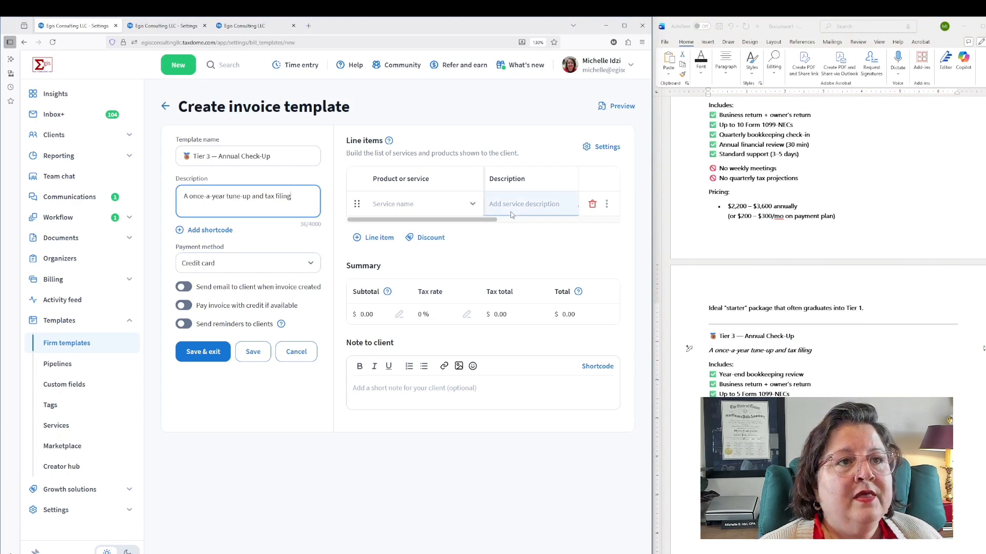
# - Add the "Tier 3 — Annual Check-Up" service as the line item, and save and exit the invoice template
pyautogui.click(435, 204)
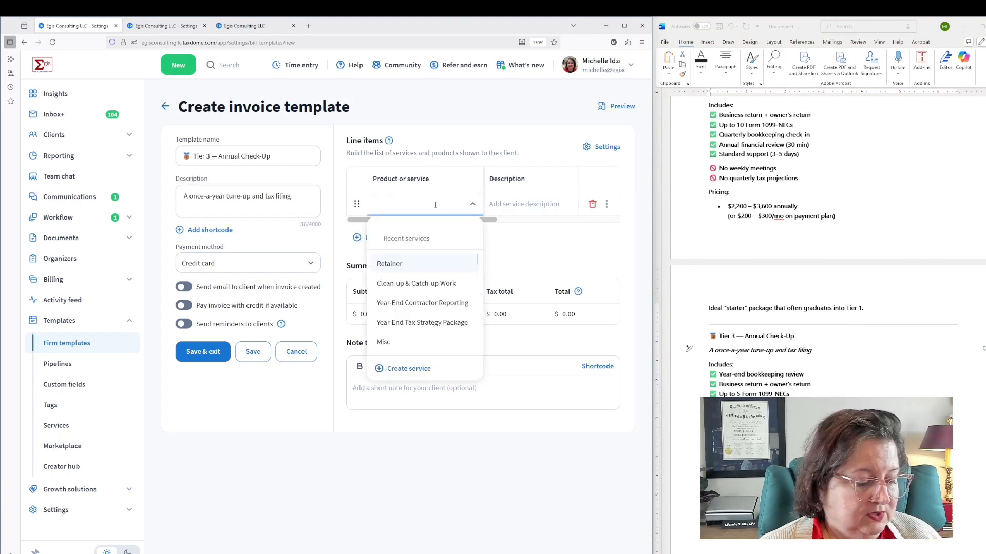
pyautogui.write('tiu')
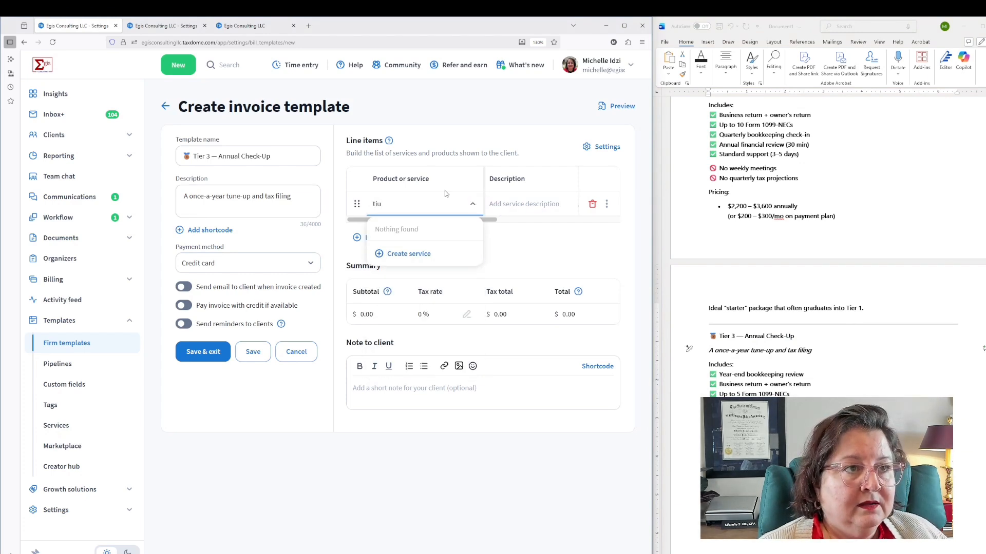
pyautogui.press('BackSpace')
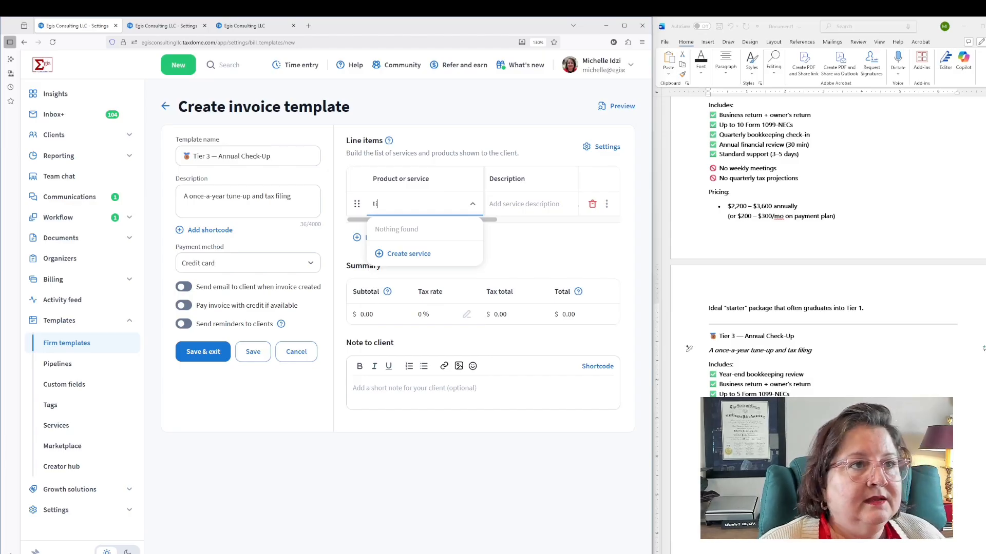
pyautogui.write('er')
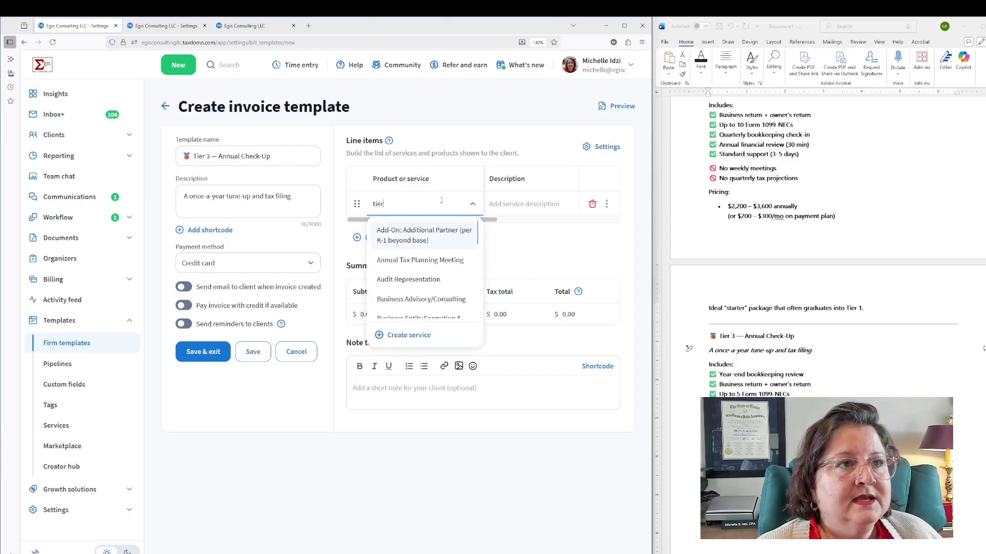
pyautogui.click(411, 288)
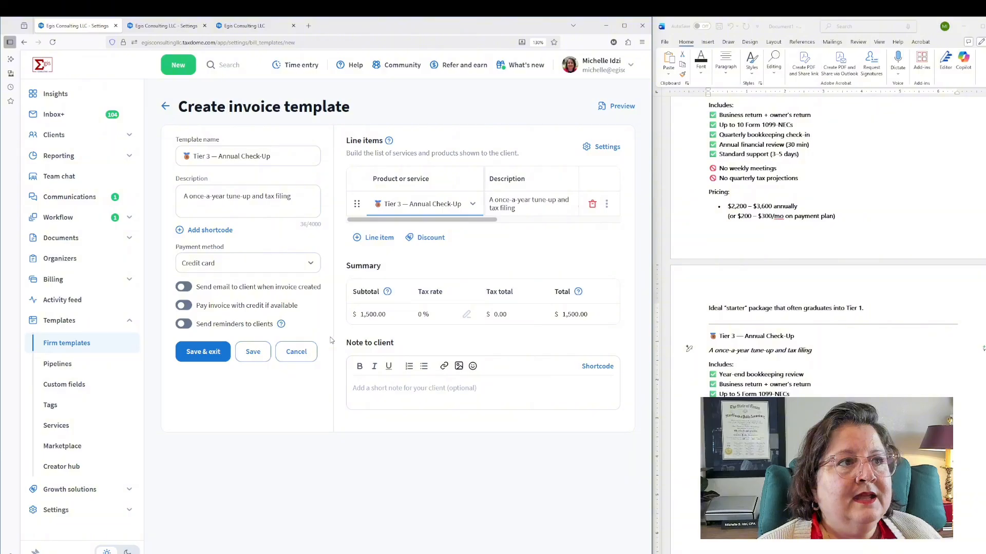
pyautogui.click(223, 354)
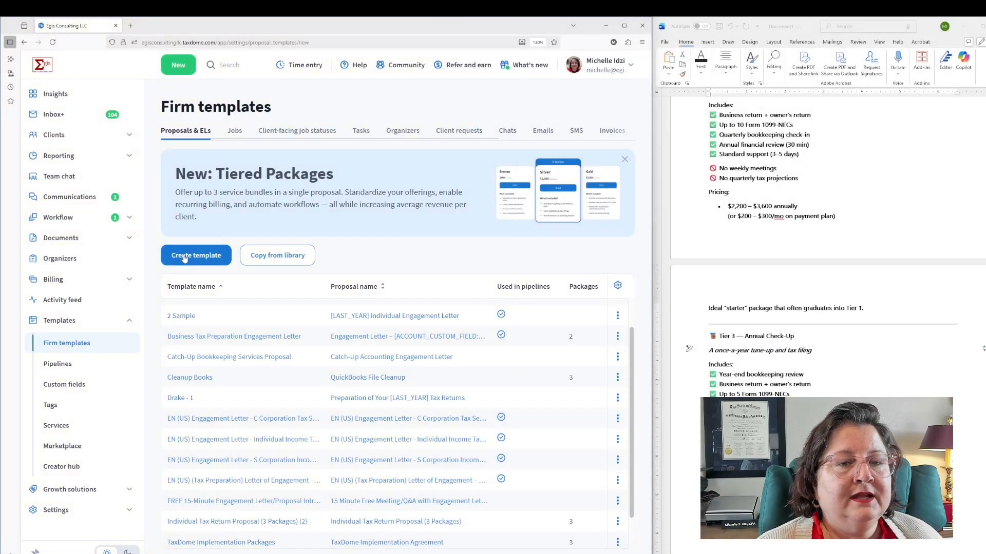
# - Start a new proposal template and name it "Small Business (< $100k Revenue) Service Packages" by copying the heading from the document
pyautogui.click(182, 257)
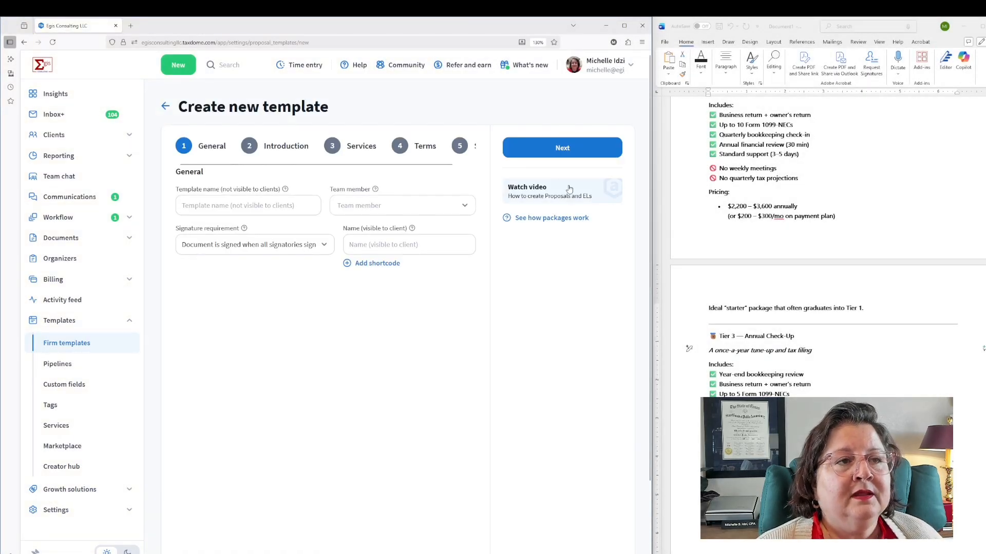
pyautogui.scroll(5, 767, 248)
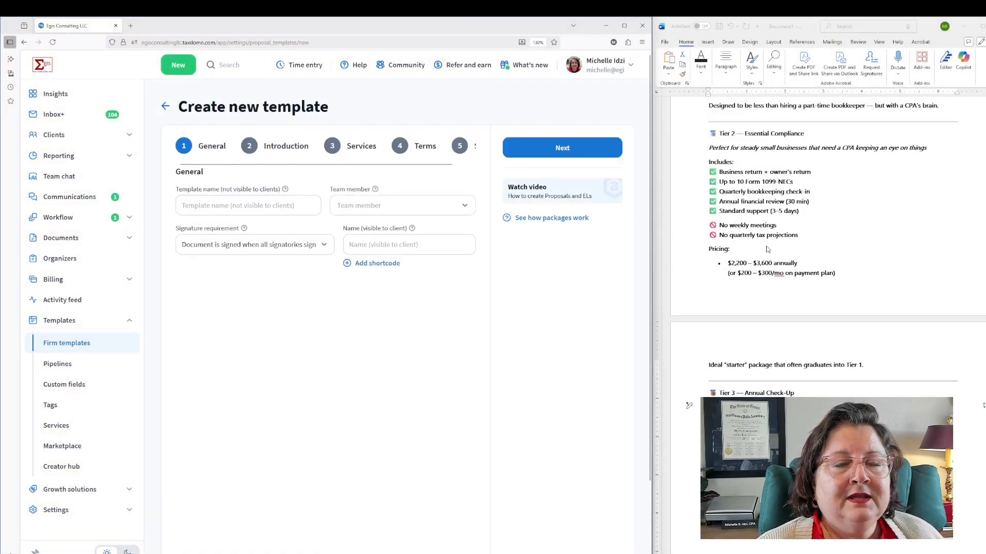
pyautogui.scroll(1, 767, 248)
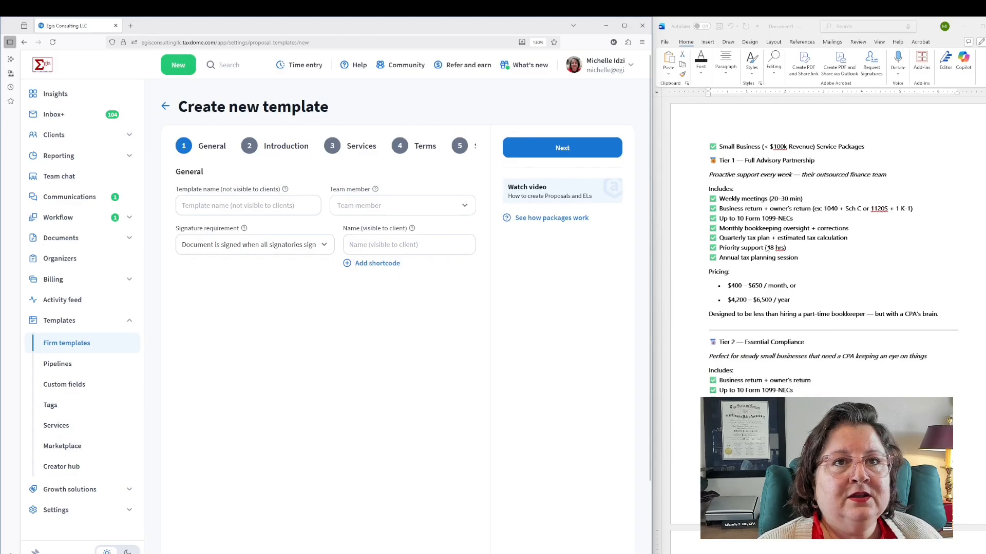
pyautogui.click(709, 147)
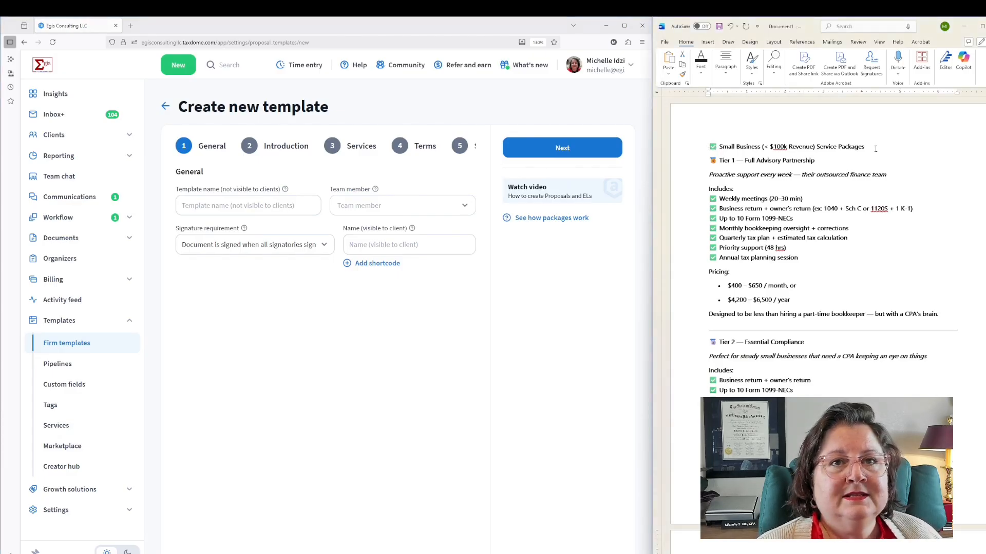
pyautogui.moveTo(877, 147); pyautogui.dragTo(712, 147)
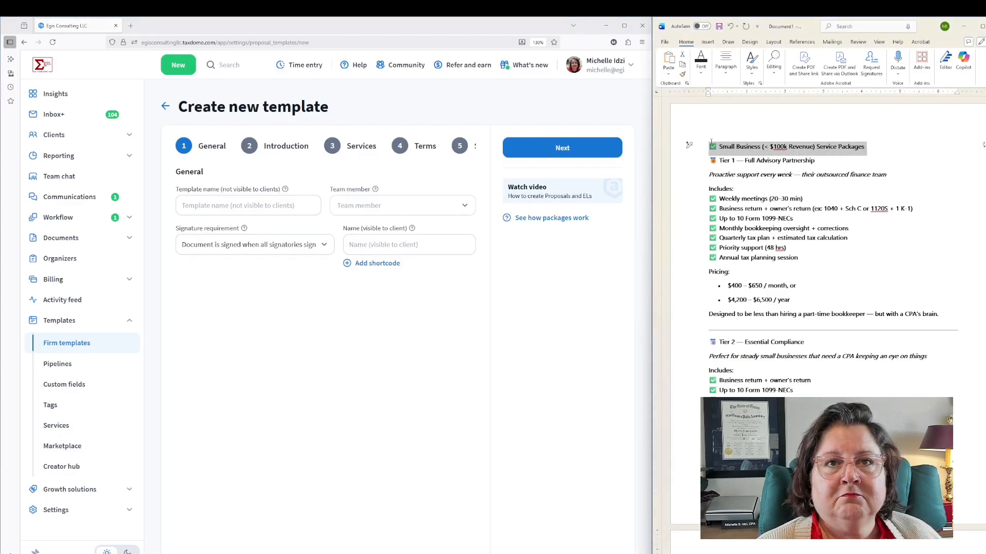
pyautogui.click(282, 205)
pyautogui.hotkey('ctrl', 'v')
# - Set the client-visible name to "Small Business Service Packages", leaving out the revenue limit, and assign the team member
pyautogui.click(366, 245)
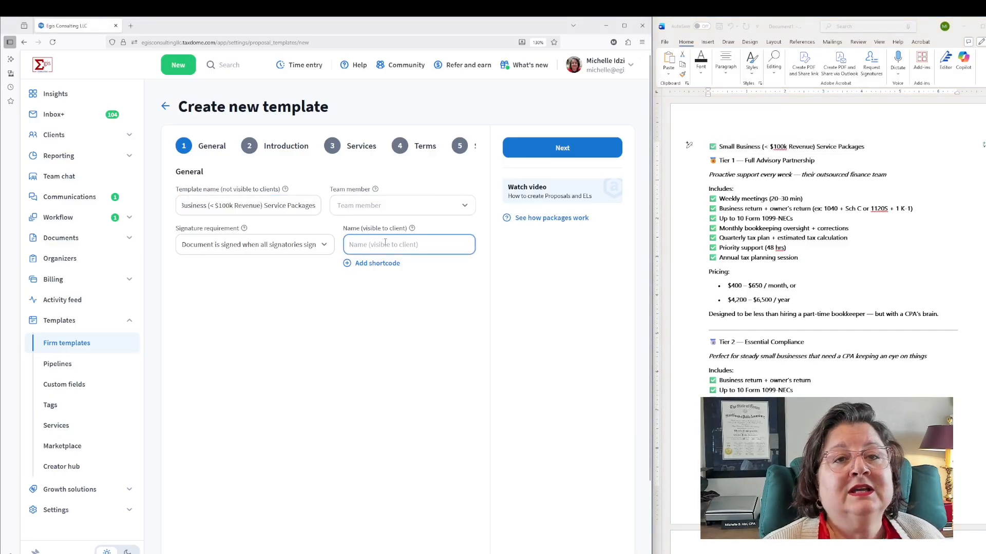
pyautogui.hotkey('ctrl', 'v')
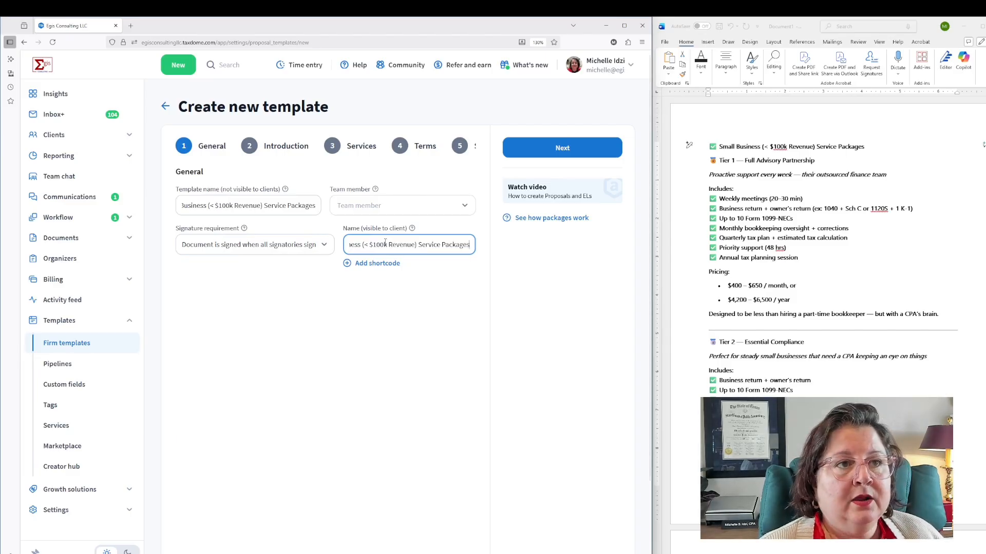
pyautogui.moveTo(418, 245); pyautogui.dragTo(366, 248)
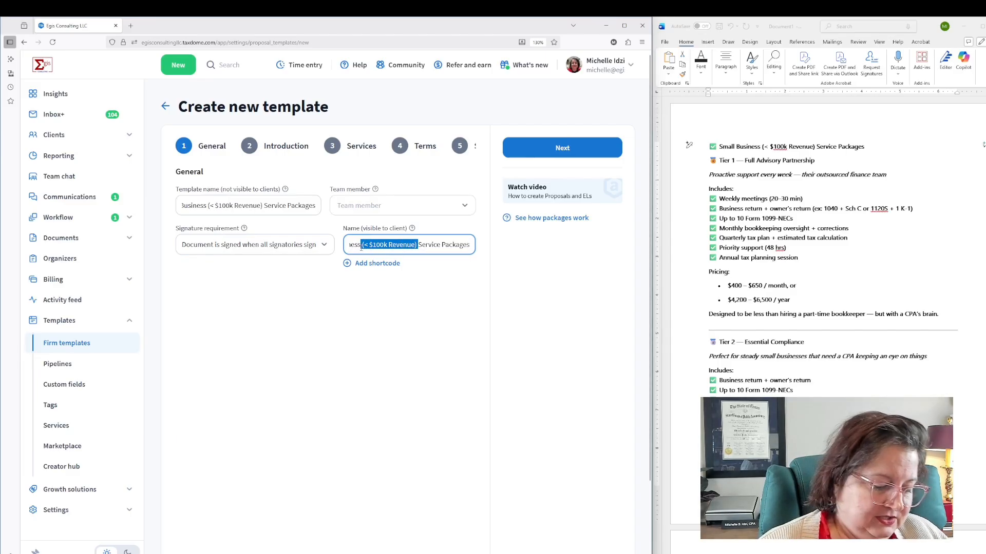
pyautogui.press('BackSpace')
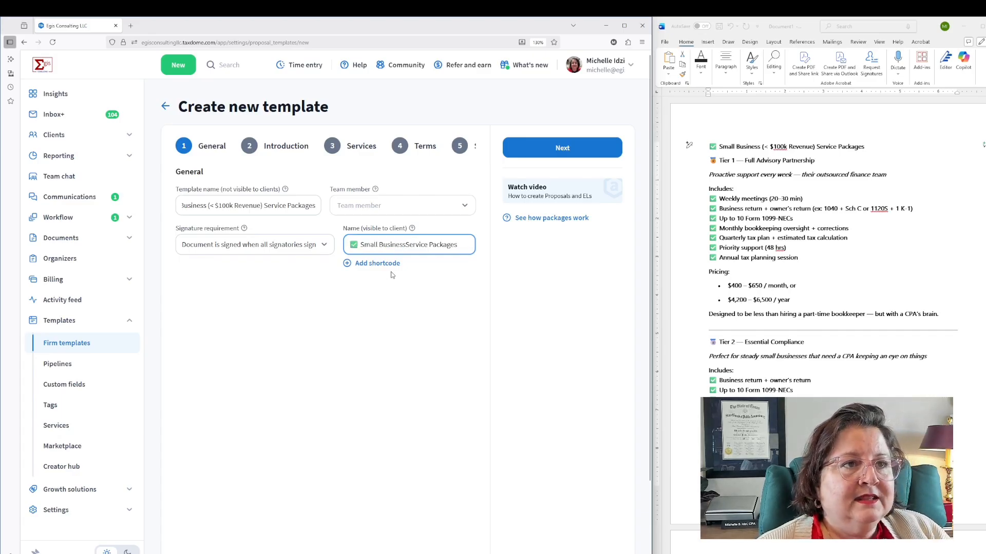
pyautogui.click(397, 212)
pyautogui.click(370, 232)
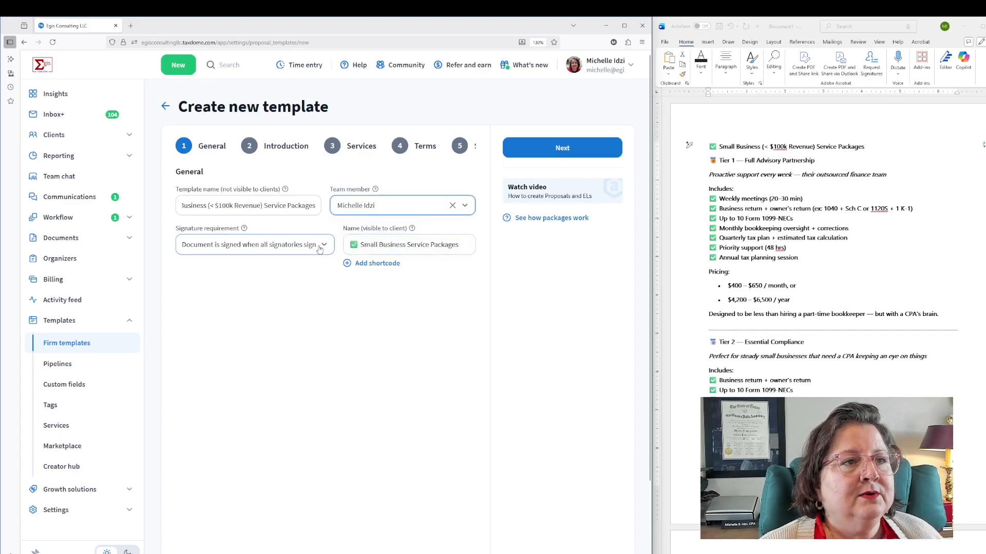
# - Title the proposal's introduction "Small Business Services" and paste the three ChatGPT introduction options as its text
pyautogui.click(559, 158)
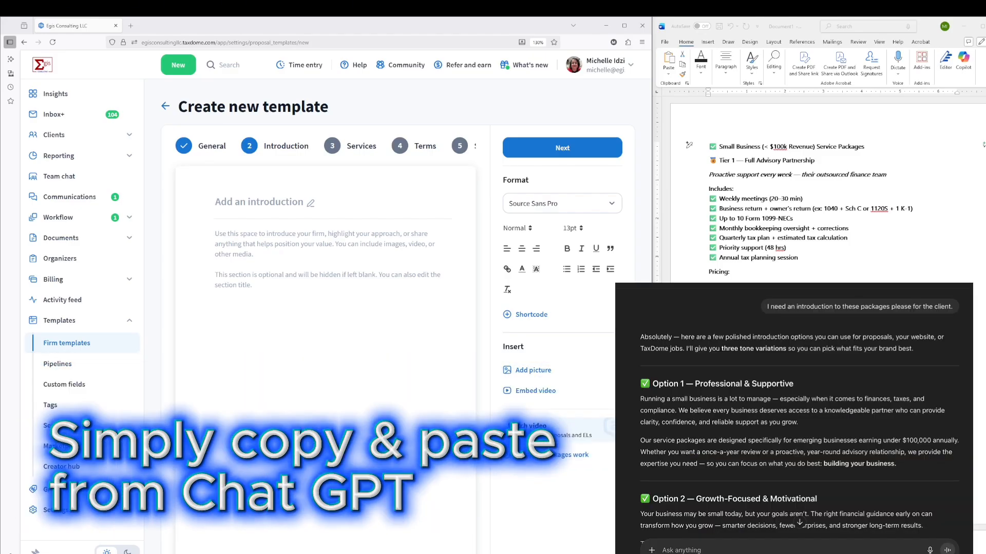
pyautogui.click(231, 202)
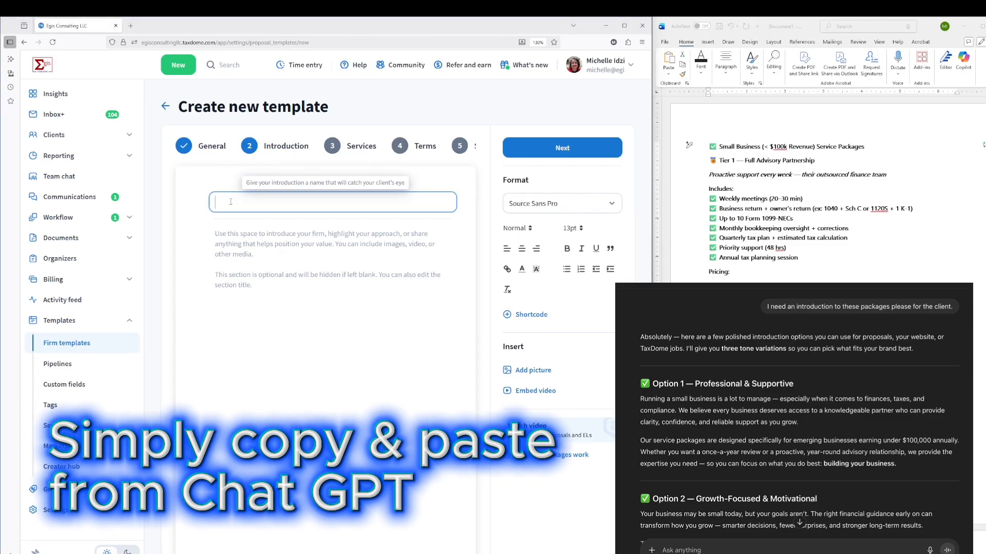
pyautogui.write('Small Business Services')
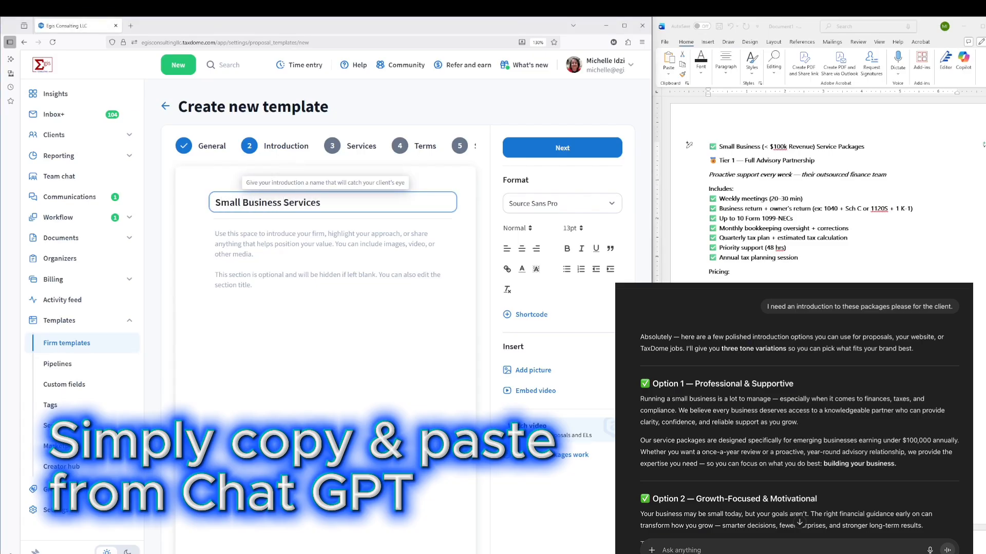
pyautogui.click(220, 239)
pyautogui.hotkey('ctrl', 'v')
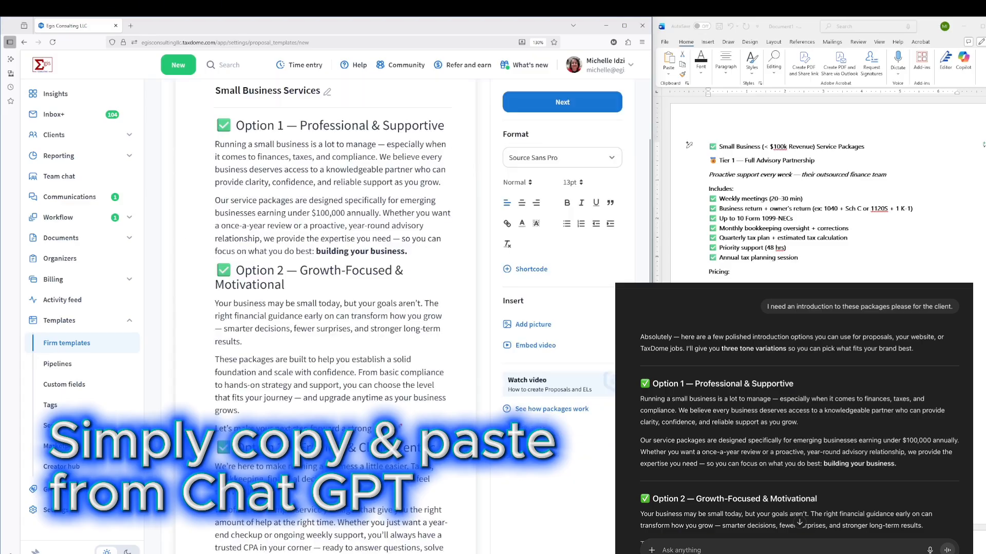
# - Set the Option 1, Option 2 and Option 3 headings in the introduction to 12 pt
pyautogui.scroll(3, 314, 223)
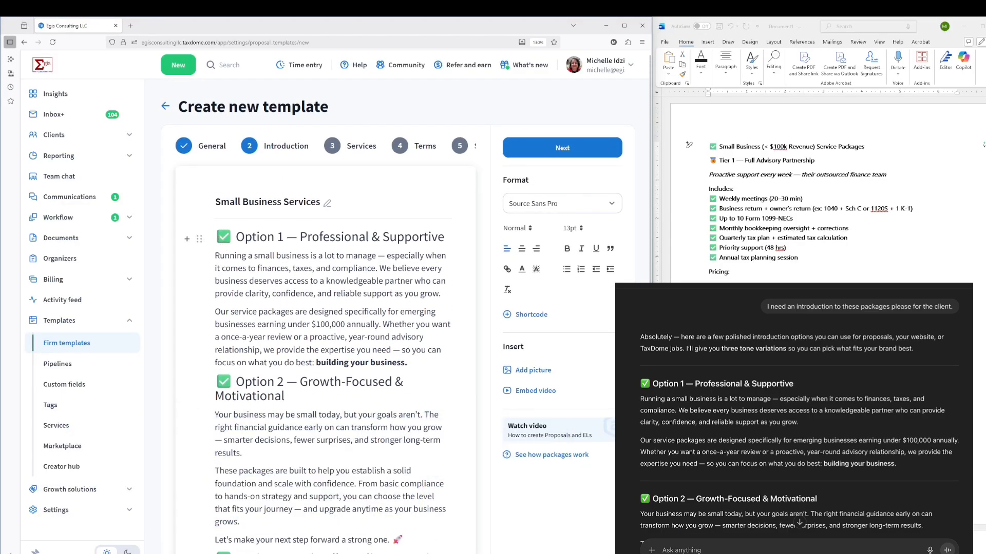
pyautogui.moveTo(217, 236); pyautogui.dragTo(455, 227)
pyautogui.click(574, 228)
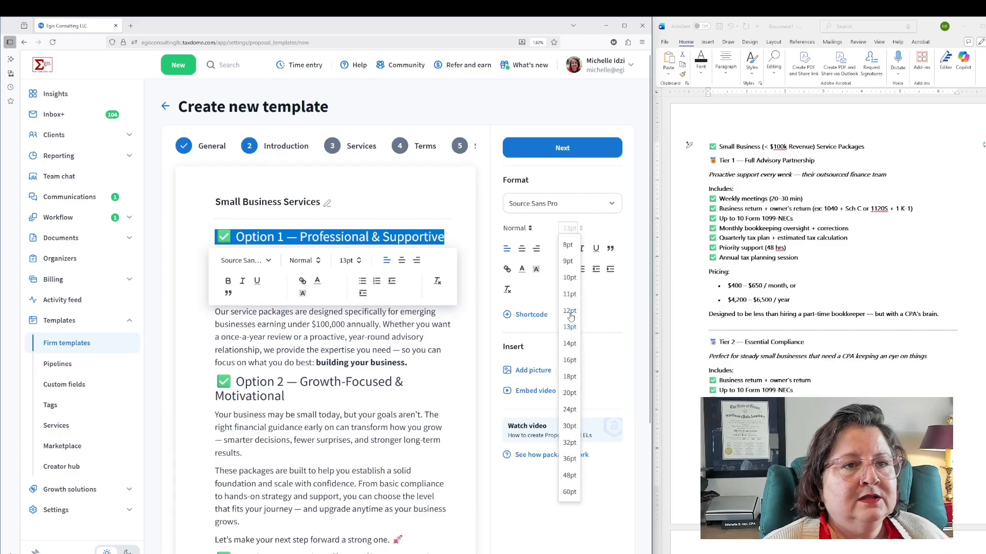
pyautogui.click(570, 310)
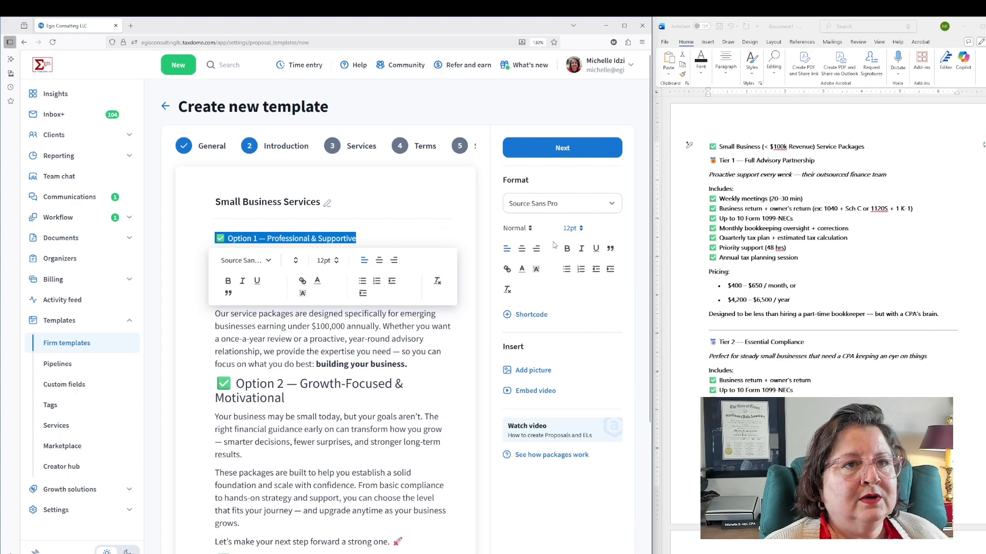
pyautogui.moveTo(215, 385); pyautogui.dragTo(285, 399)
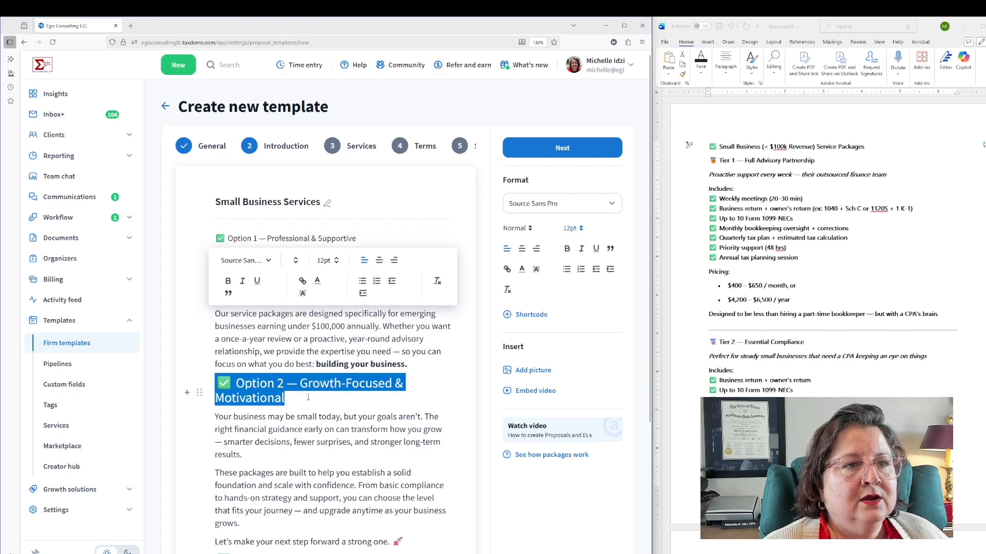
pyautogui.click(571, 230)
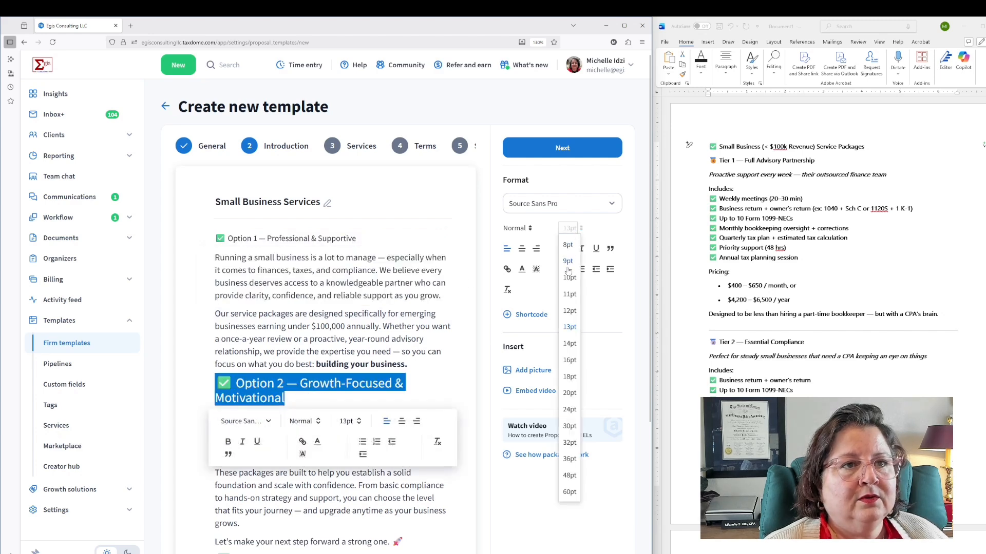
pyautogui.click(568, 311)
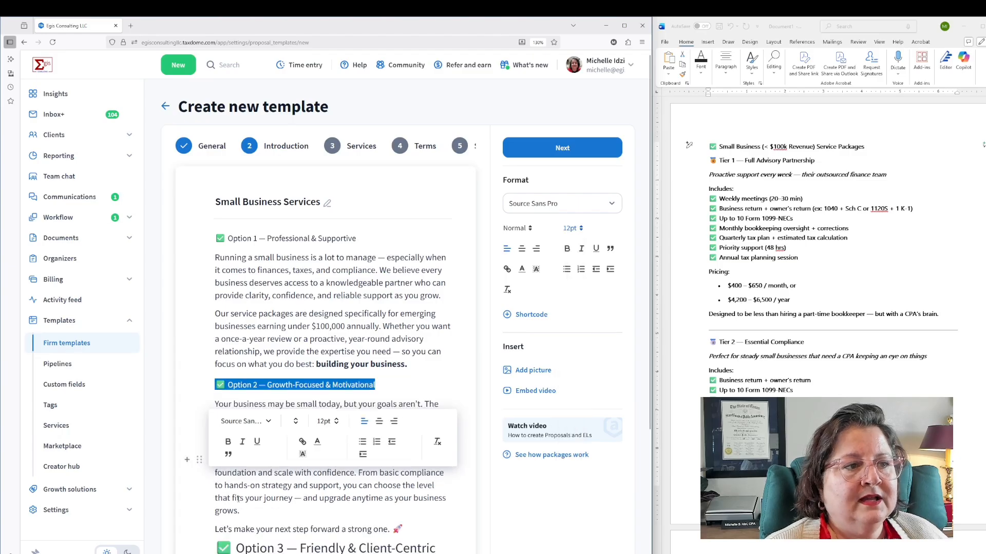
pyautogui.scroll(-3, 239, 479)
pyautogui.moveTo(215, 378); pyautogui.dragTo(436, 378)
pyautogui.click(571, 183)
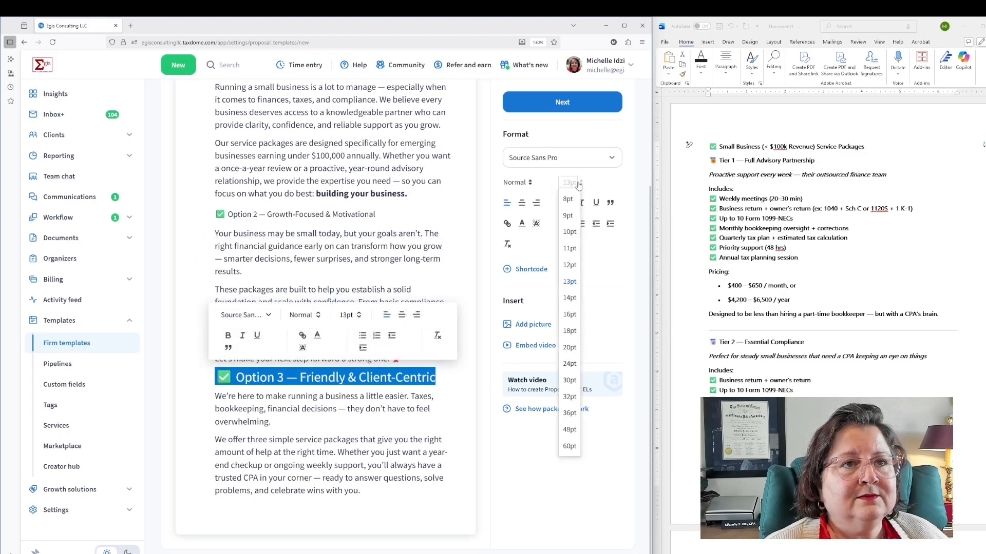
pyautogui.click(571, 265)
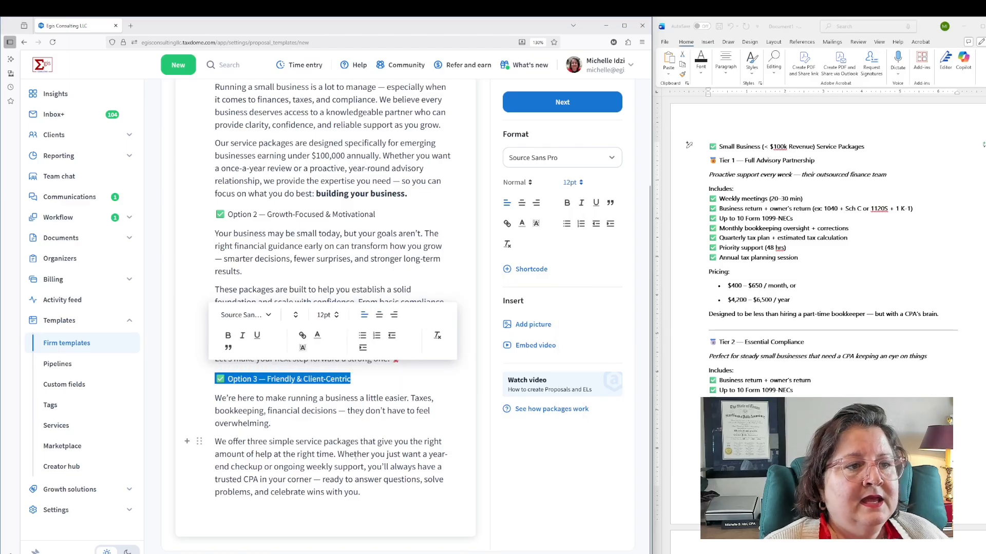
# - Set the body paragraphs under all three option headings in the introduction to 10 pt
pyautogui.moveTo(364, 493); pyautogui.dragTo(215, 399)
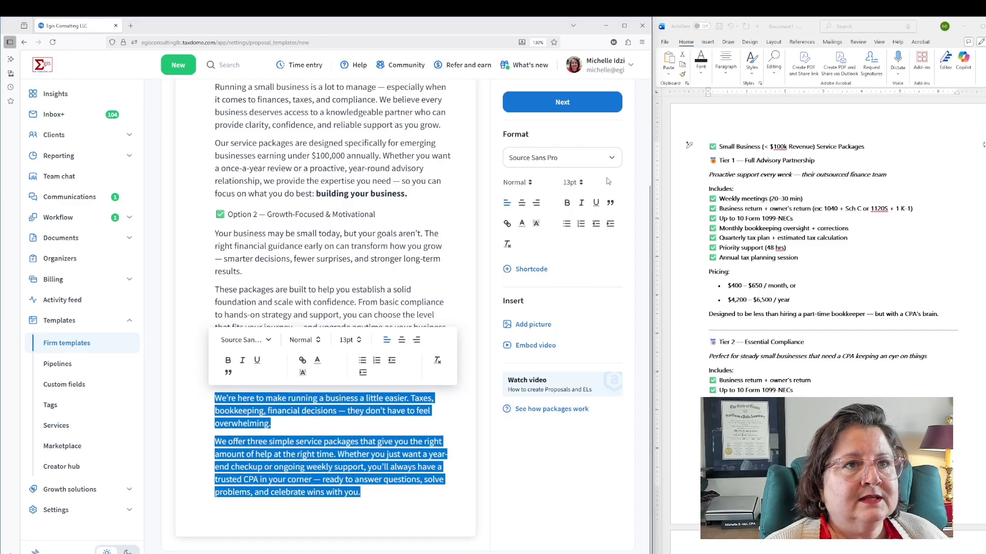
pyautogui.click(578, 183)
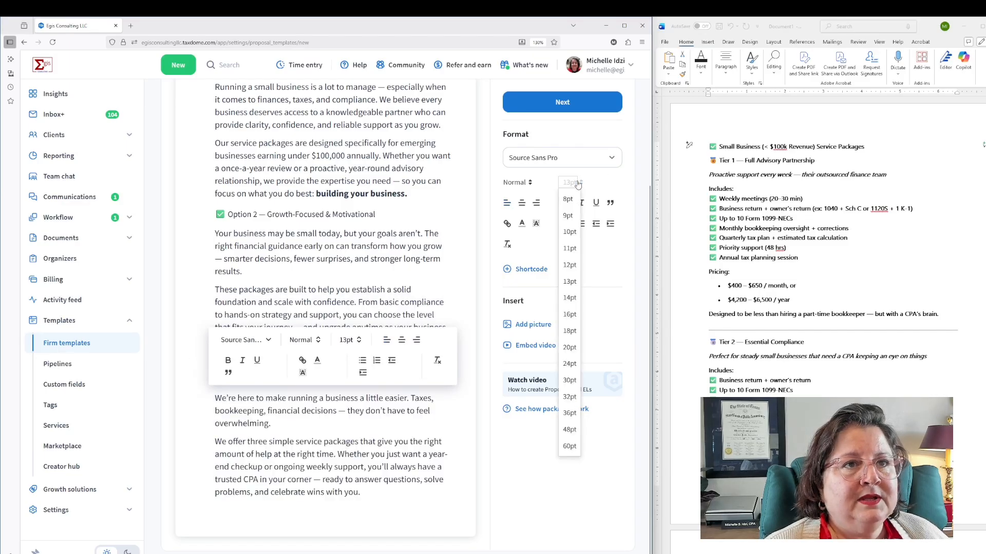
pyautogui.click(570, 234)
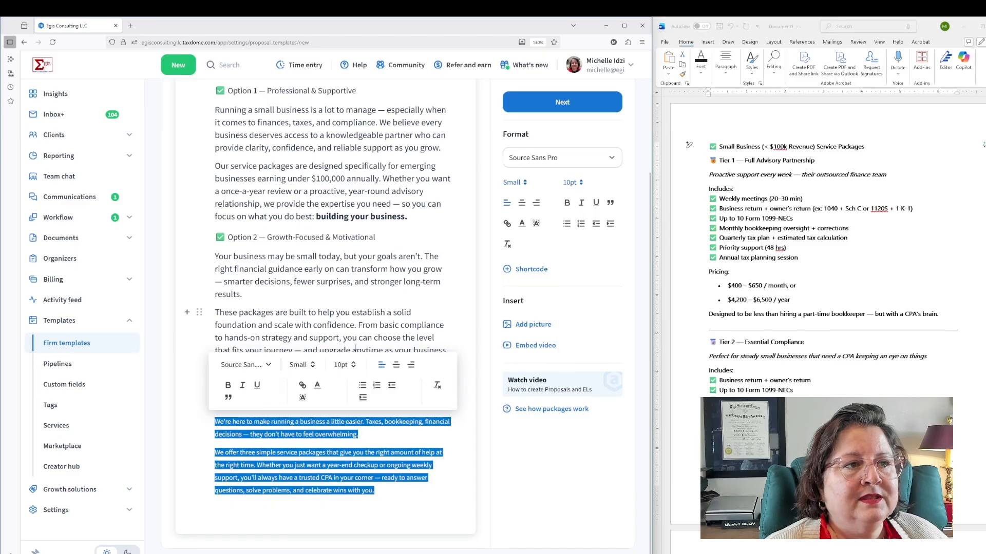
pyautogui.click(352, 325)
pyautogui.moveTo(216, 256); pyautogui.dragTo(450, 381)
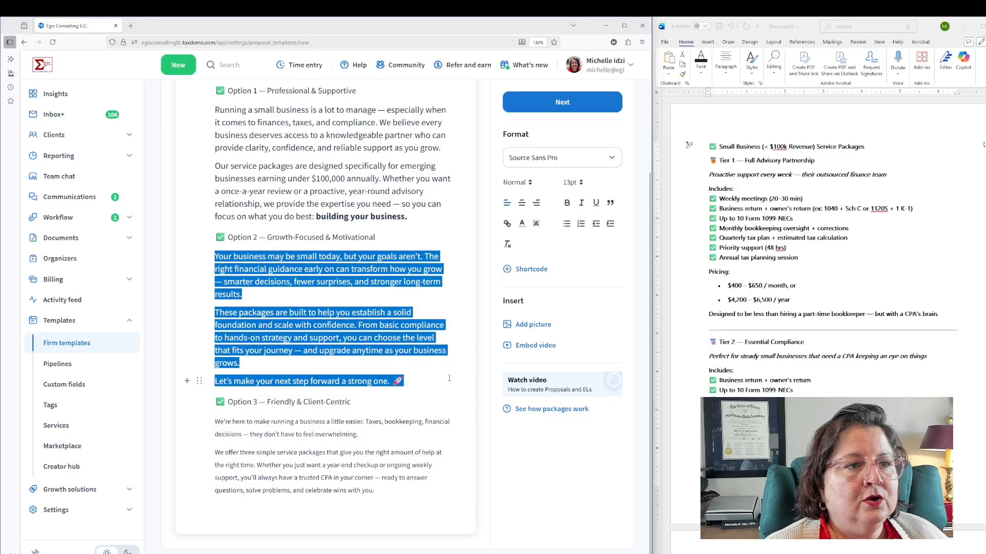
pyautogui.click(572, 183)
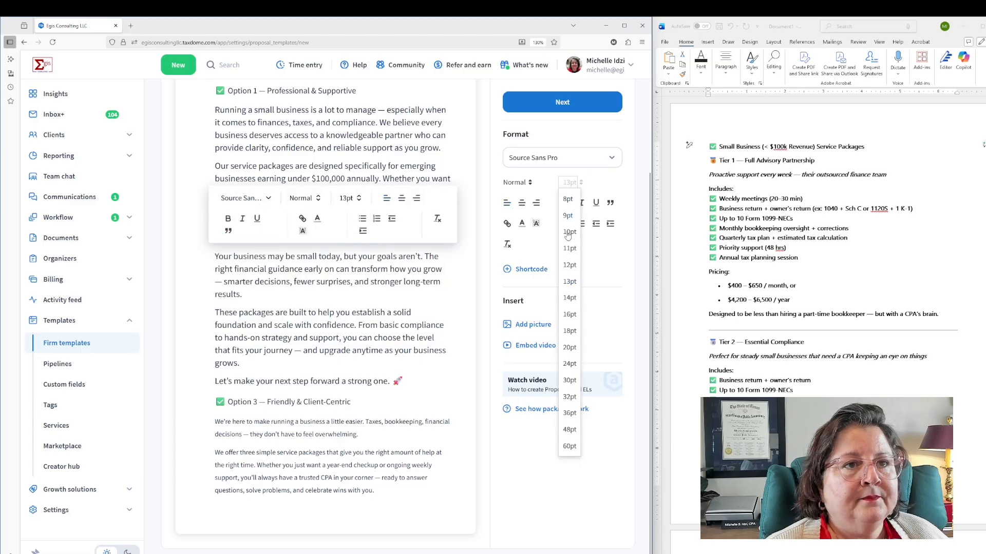
pyautogui.click(569, 240)
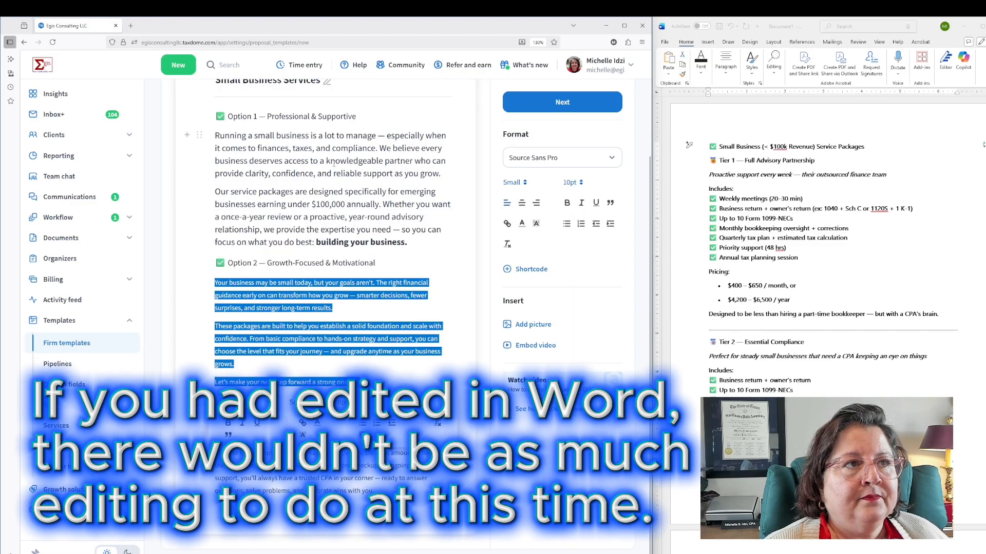
pyautogui.click(216, 135)
pyautogui.moveTo(368, 208); pyautogui.dragTo(408, 243)
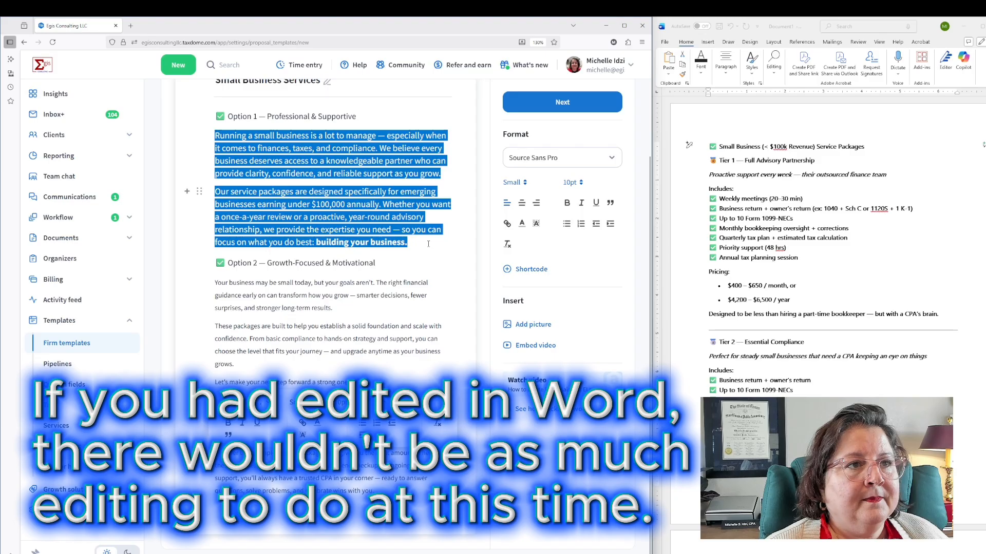
pyautogui.click(569, 182)
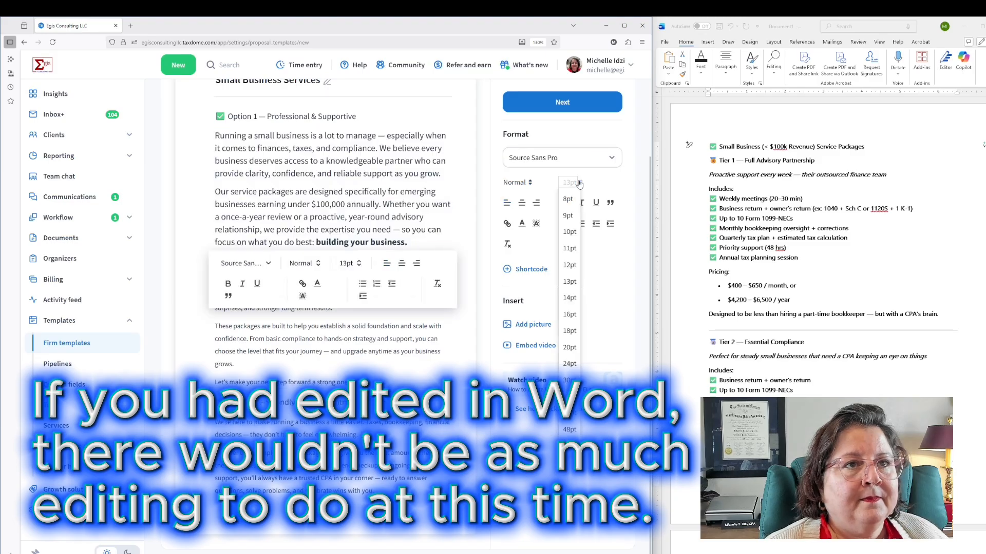
pyautogui.click(570, 232)
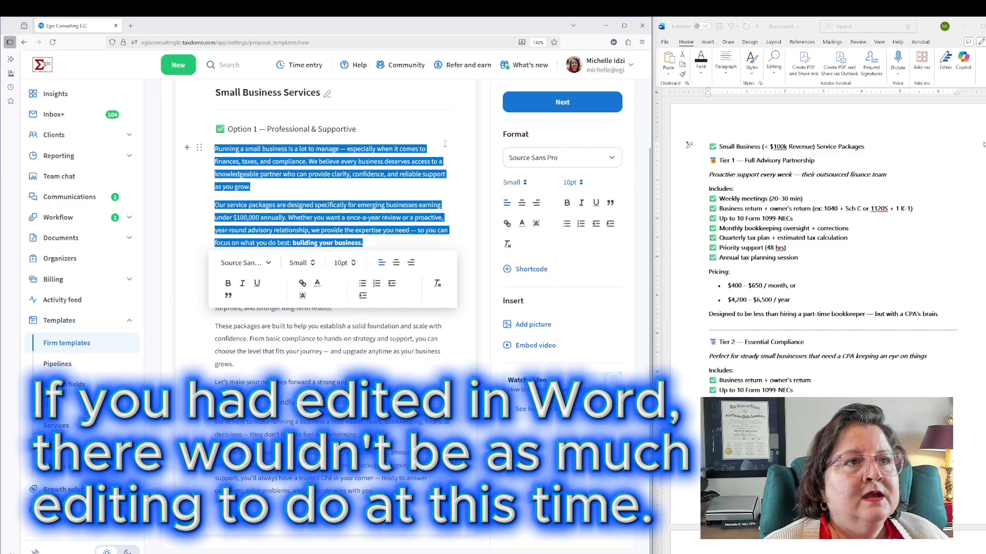
pyautogui.click(398, 132)
# - Continue to the services stage, present the services as tiered packages, and open the first package's setup
pyautogui.scroll(2, 427, 247)
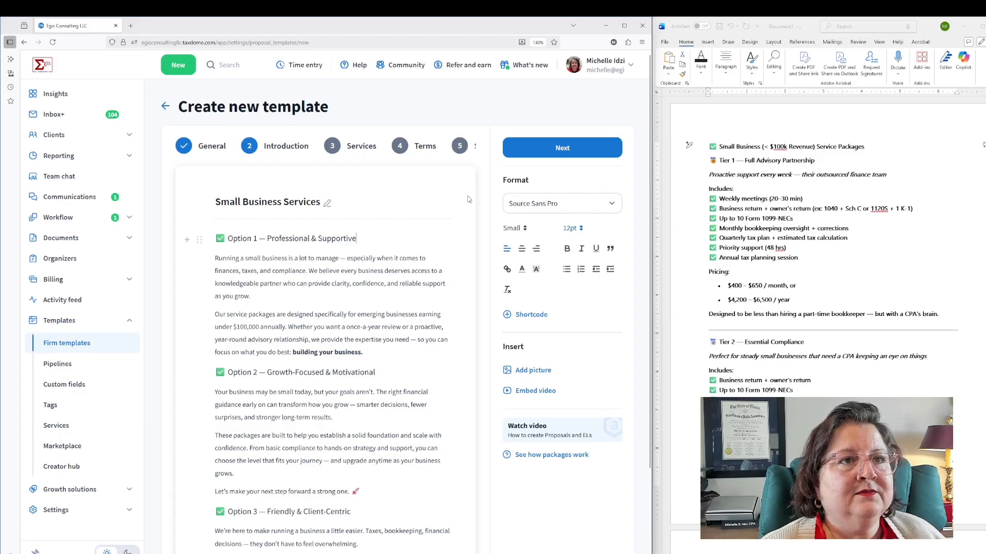
pyautogui.click(555, 149)
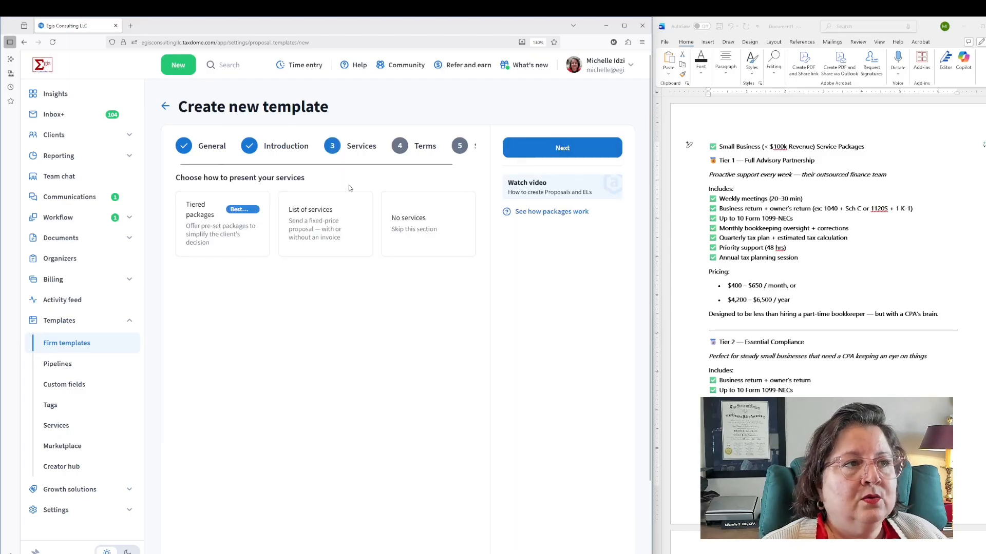
pyautogui.click(239, 221)
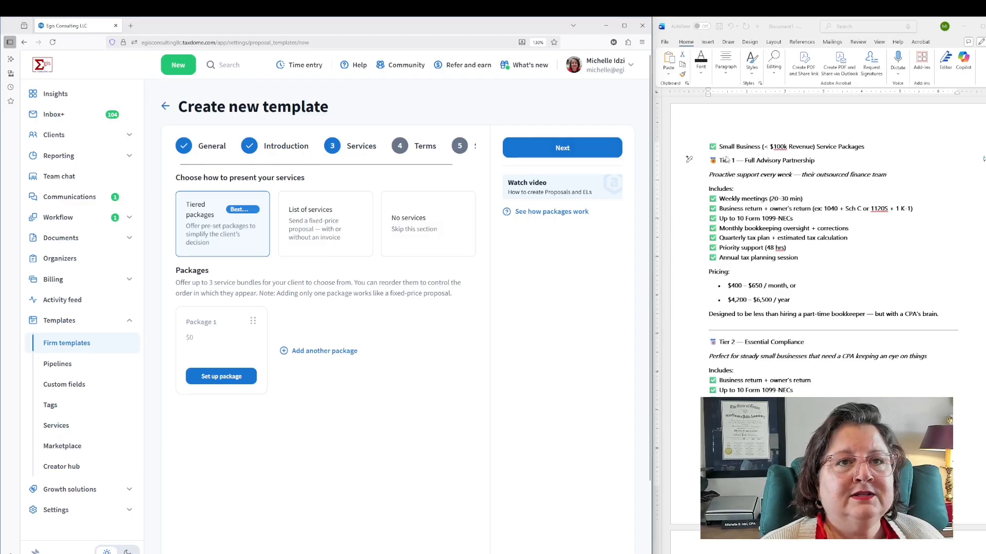
pyautogui.click(228, 374)
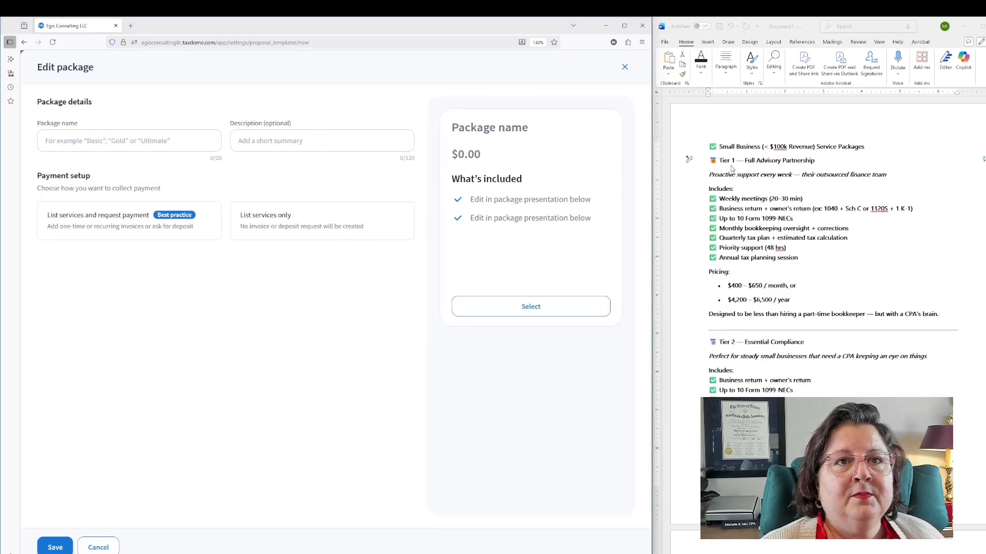
# - Name the package "🥇 Tier 1", using the Tier 1 heading copied from the Word document and dropping its subtitle
pyautogui.moveTo(815, 161); pyautogui.dragTo(705, 162)
pyautogui.click(824, 163)
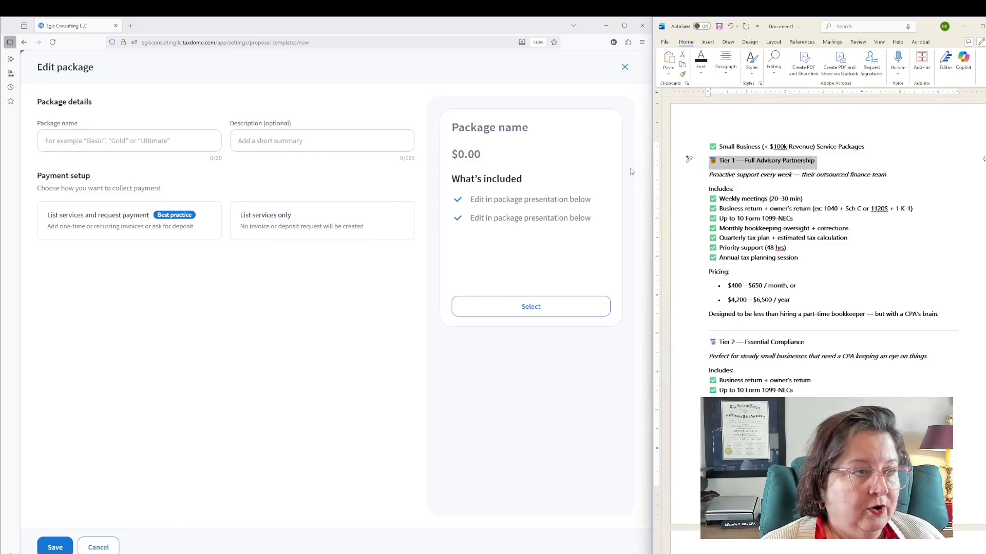
pyautogui.click(143, 146)
pyautogui.write('🥇 Tier 1 — Full Adv')
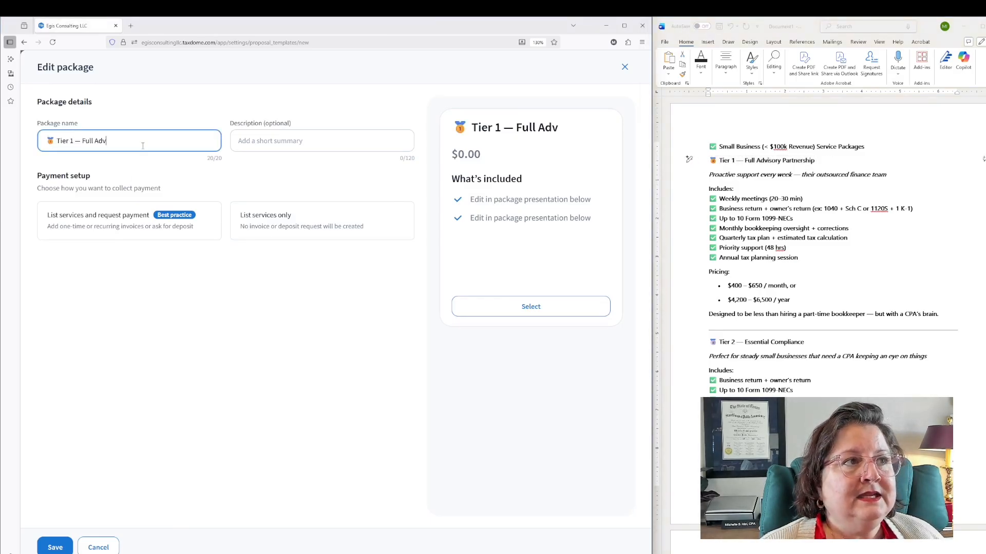
pyautogui.moveTo(73, 141); pyautogui.dragTo(129, 144)
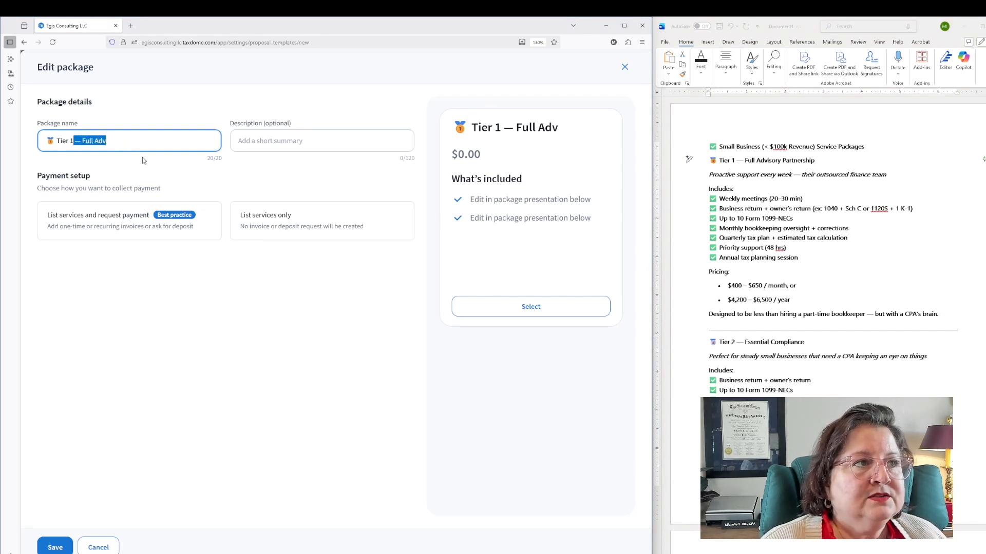
pyautogui.press('BackSpace')
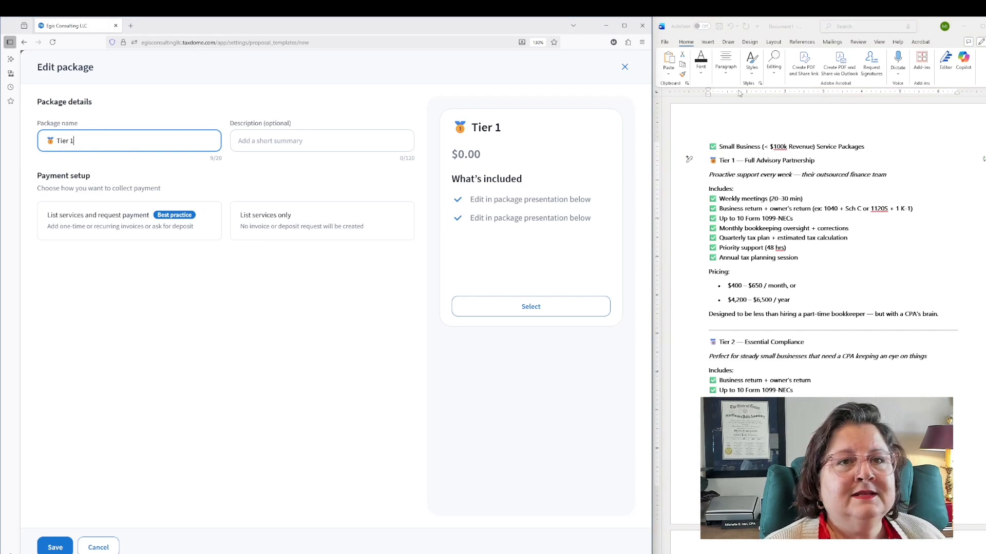
# - Copy "Full Advisory Partnership" from the Tier 1 heading in Word into the package's description
pyautogui.click(747, 161)
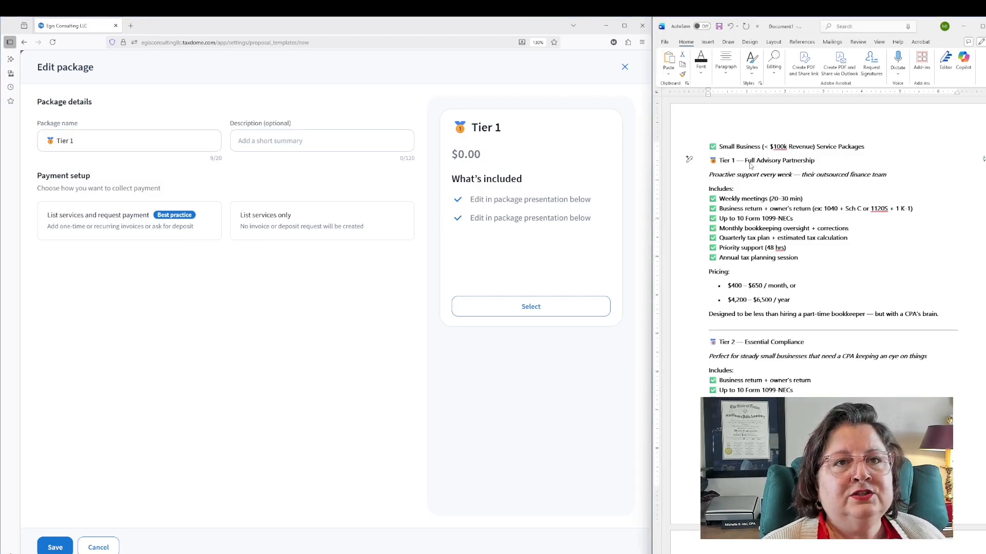
pyautogui.click(747, 160)
pyautogui.moveTo(745, 161); pyautogui.dragTo(814, 161)
pyautogui.hotkey('ctrl', 'c')
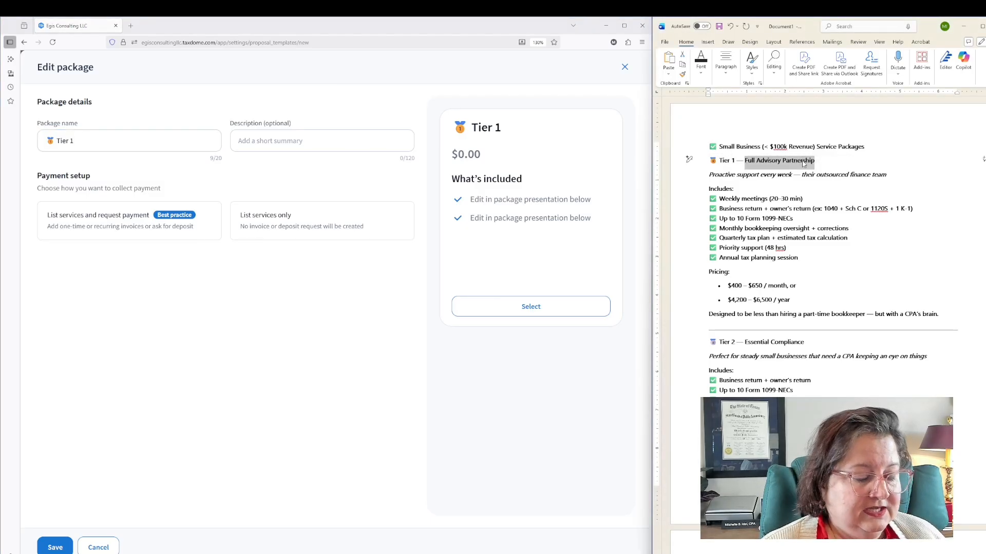
pyautogui.click(335, 140)
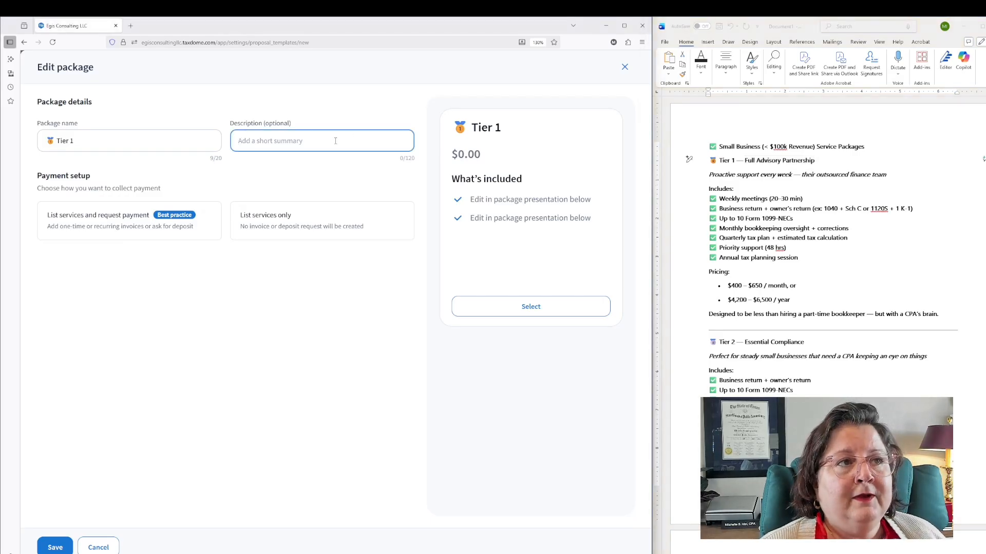
pyautogui.hotkey('ctrl', 'v')
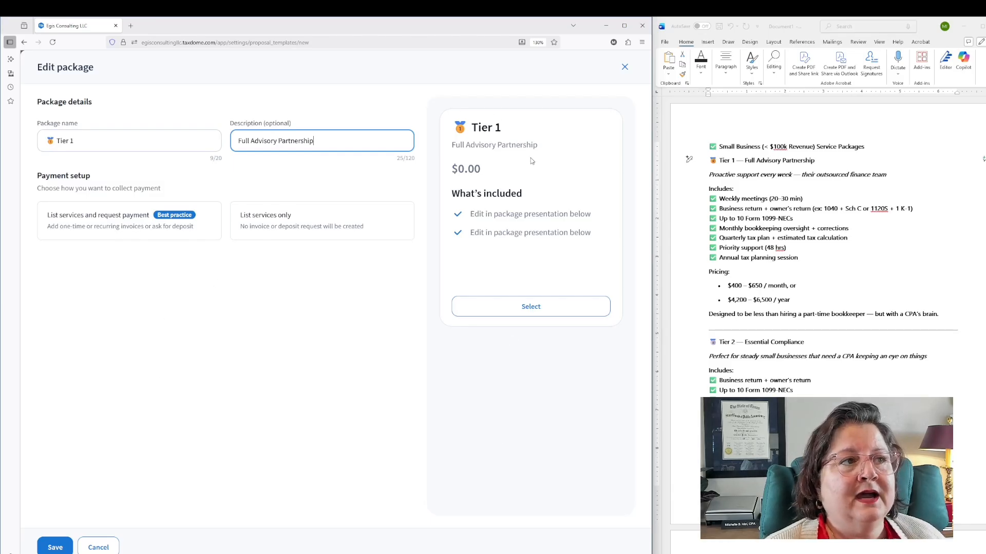
# - Set the package to list services and request payment, with a recurring invoice from the "Tier 1 — Full Advisory Partnership" template
pyautogui.click(176, 233)
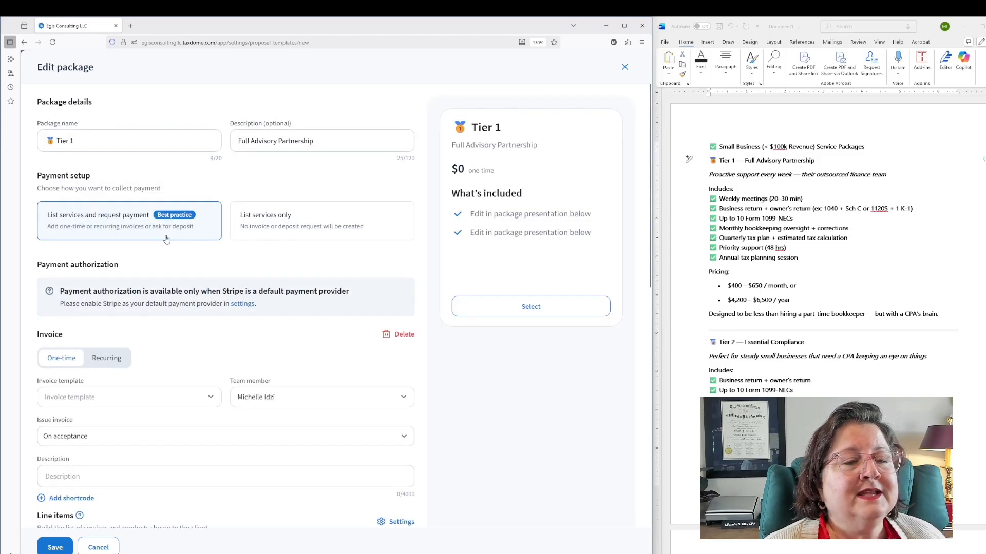
pyautogui.scroll(-3, 213, 263)
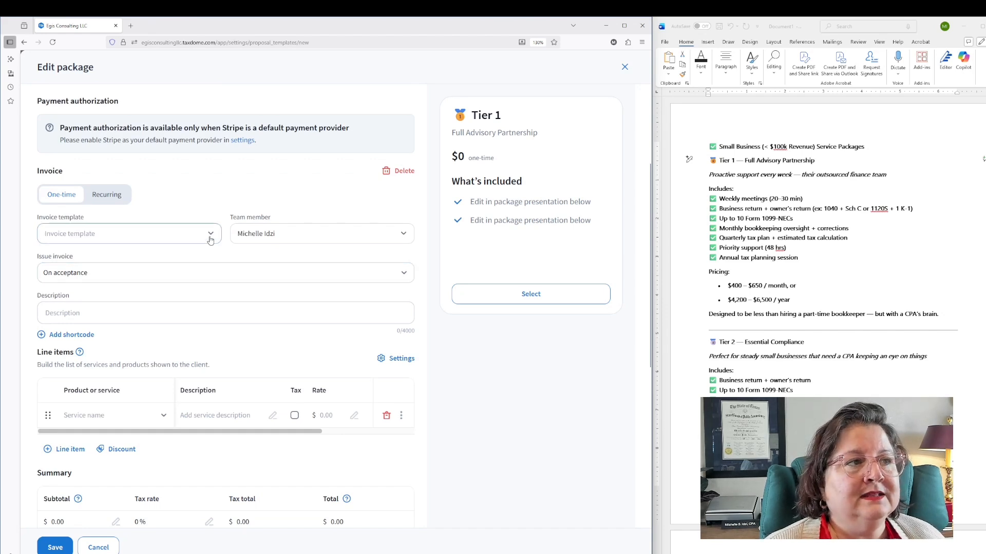
pyautogui.click(88, 236)
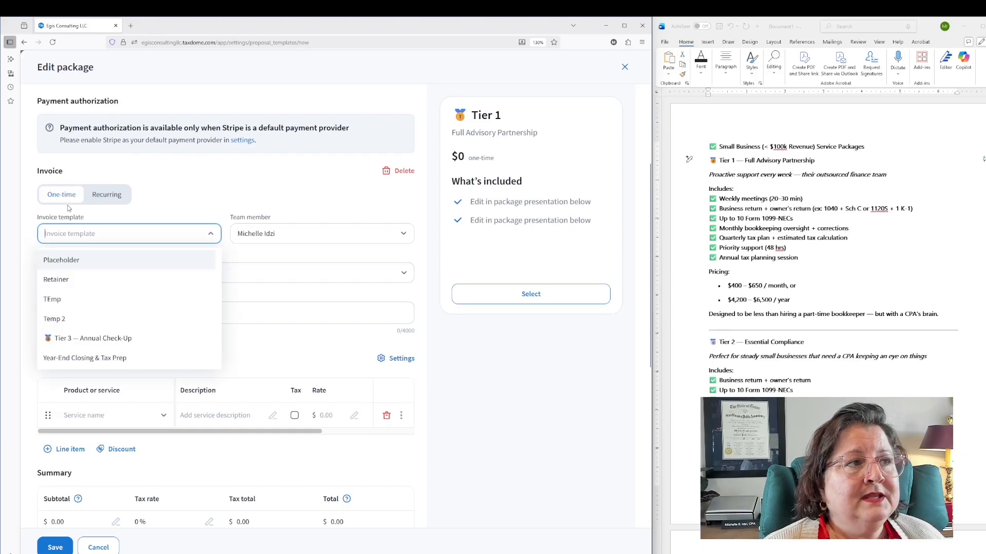
pyautogui.click(106, 200)
pyautogui.click(106, 200)
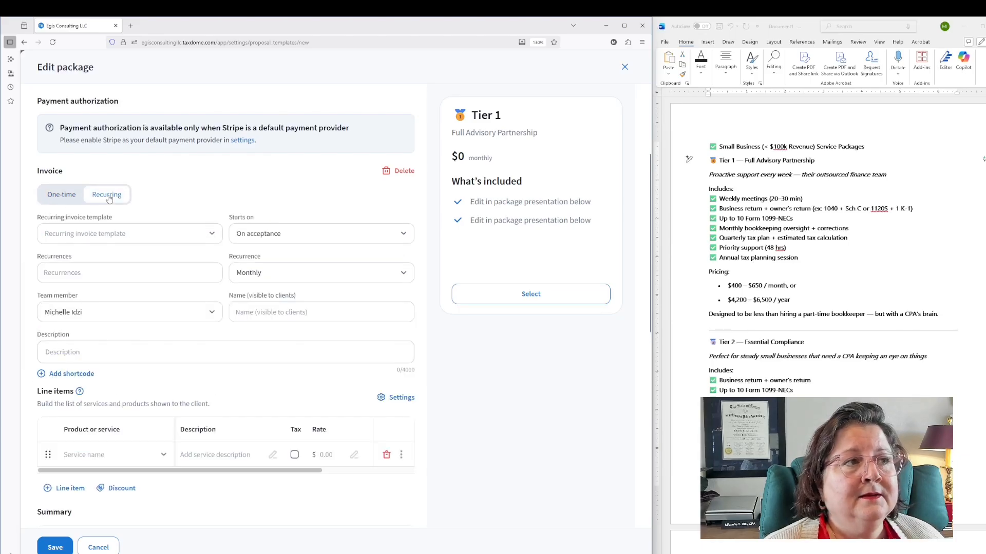
pyautogui.click(203, 235)
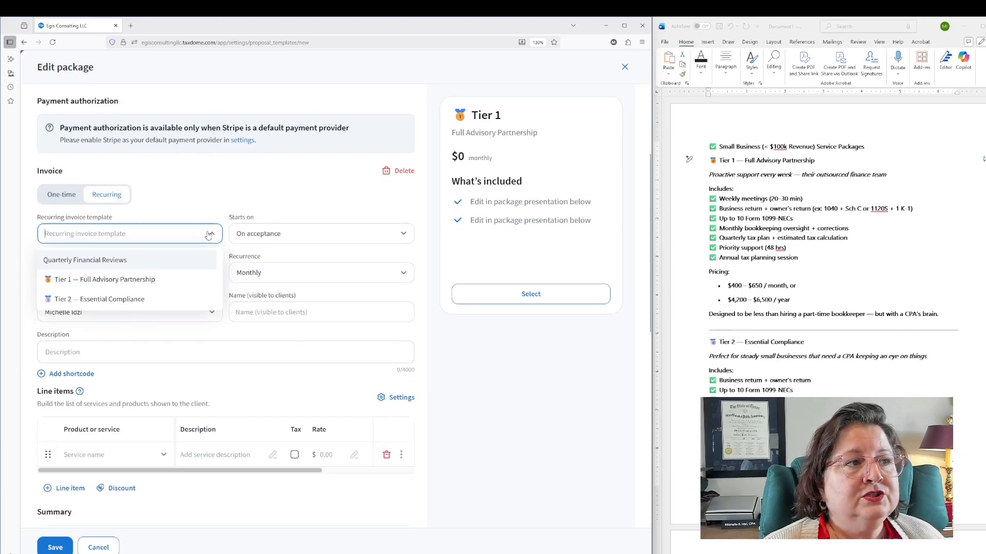
pyautogui.click(147, 281)
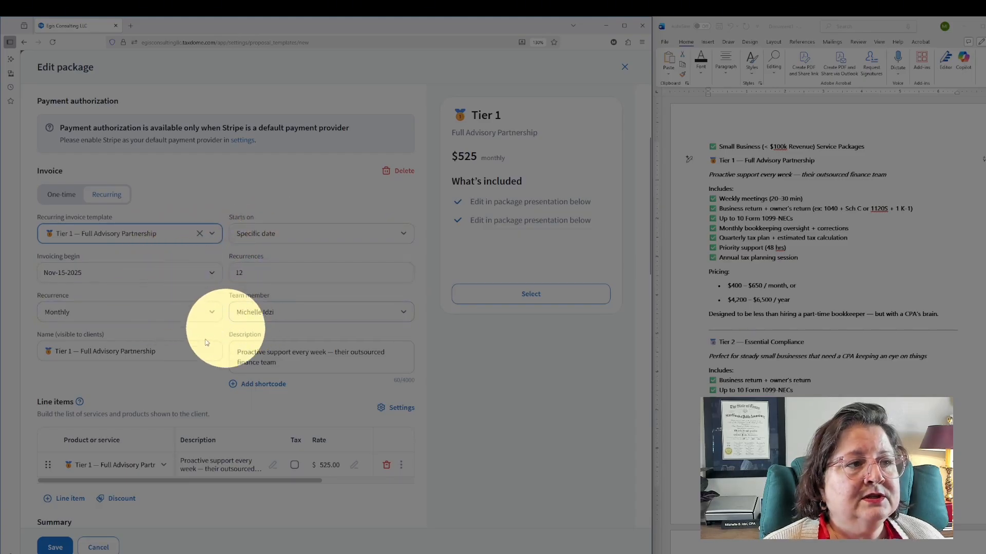
# - Fill the first two selling points with "Weekly meetings (20–30 min)" and "Business return + owner's return (ex: 1040 + Sch C or 1120S + 1 K-1)" from Word
pyautogui.scroll(-2, 238, 358)
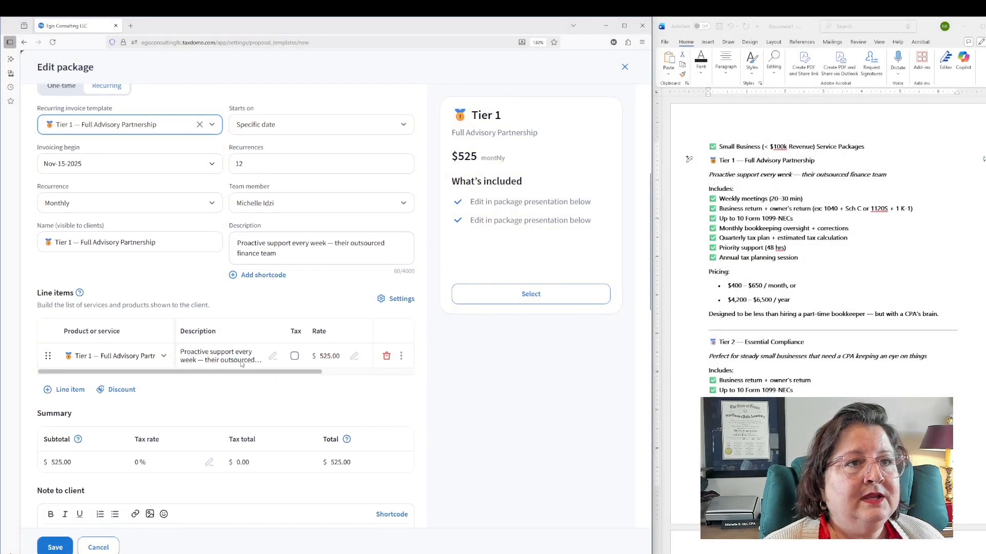
pyautogui.scroll(-8, 203, 375)
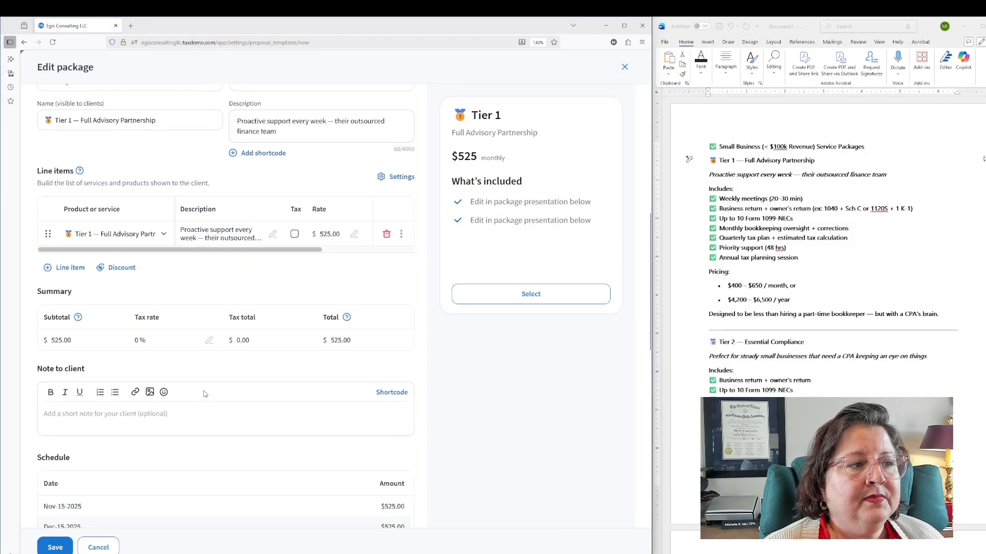
pyautogui.scroll(-4, 188, 397)
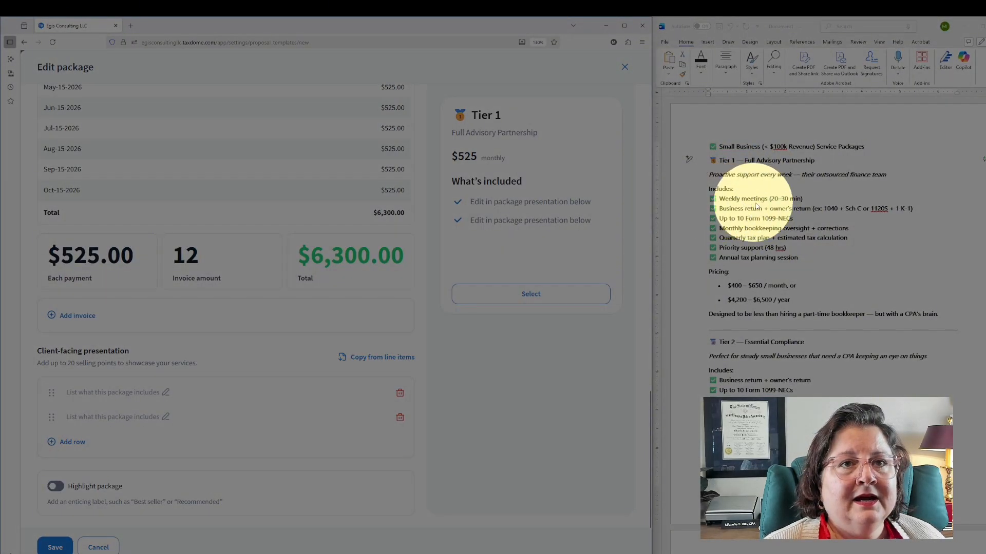
pyautogui.click(136, 397)
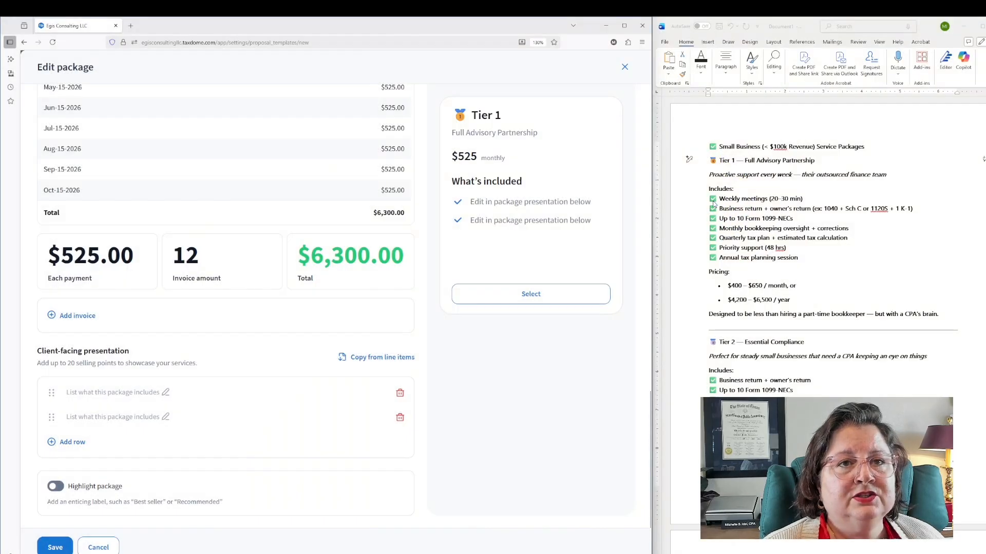
pyautogui.click(726, 201)
pyautogui.moveTo(719, 199); pyautogui.dragTo(795, 199)
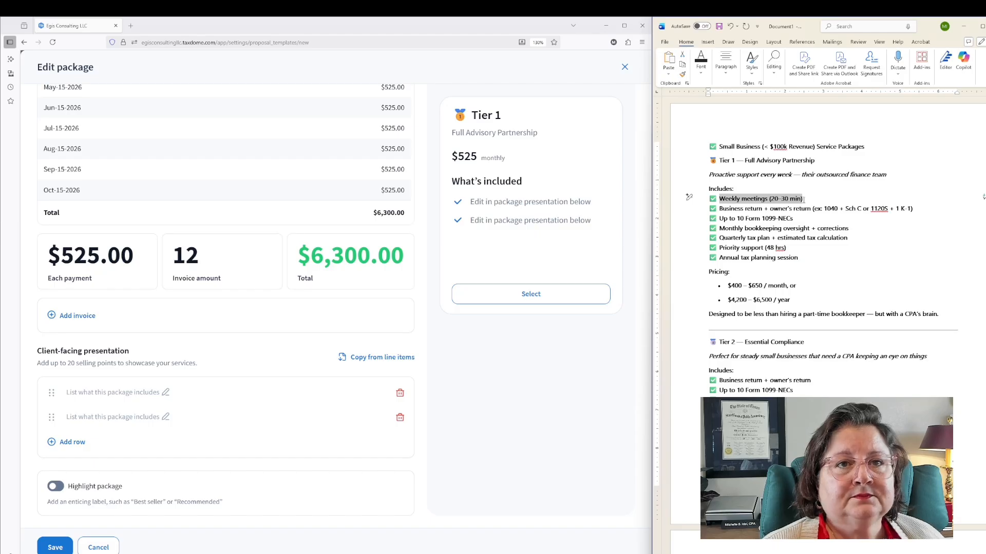
pyautogui.click(119, 393)
pyautogui.write('Weekly meetings (20–30 min)')
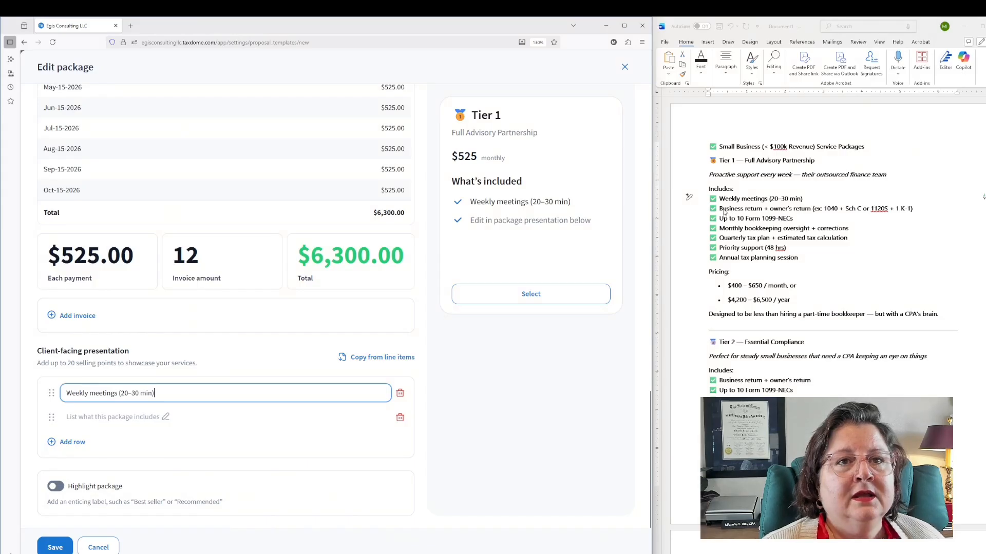
pyautogui.moveTo(719, 209); pyautogui.dragTo(916, 212)
pyautogui.hotkey('ctrl', 'c')
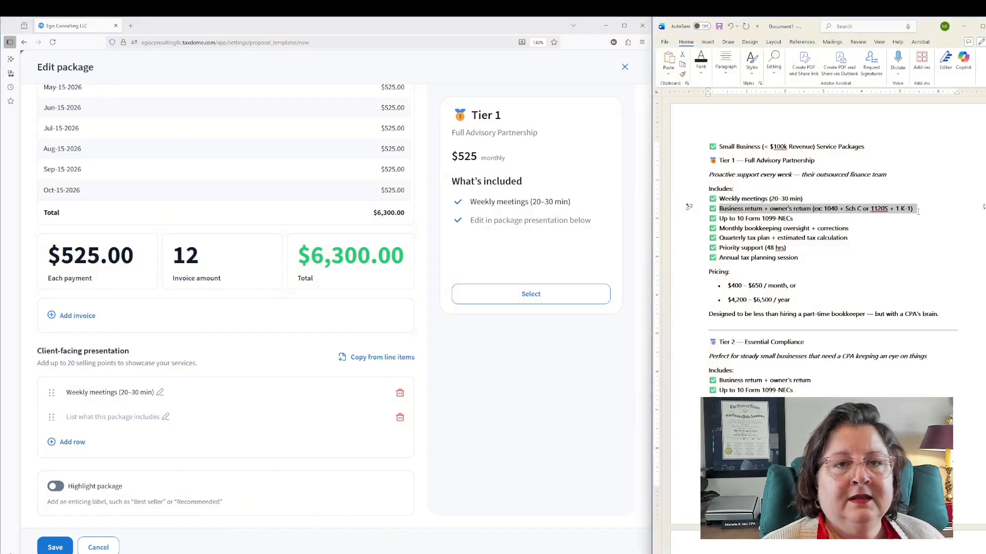
pyautogui.click(88, 418)
pyautogui.hotkey('ctrl', 'v')
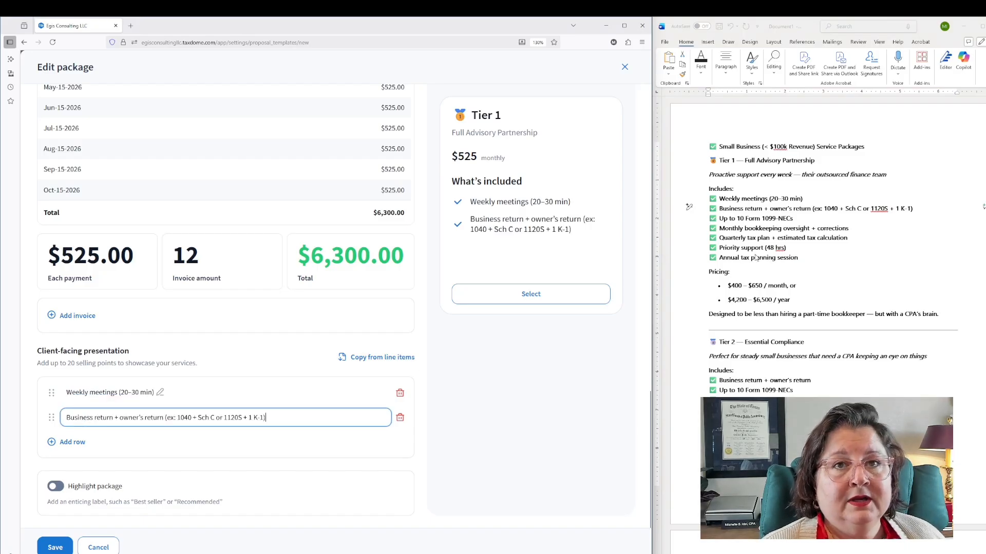
# - Add the selling points "Up to 10 Form 1099-NECs" and "Monthly bookkeeping oversight + corrections" to the Tier 1 package's client-facing presentation
pyautogui.click(72, 442)
pyautogui.click(88, 441)
pyautogui.write('Up to 10 Form 1099-NECs')
pyautogui.click(71, 467)
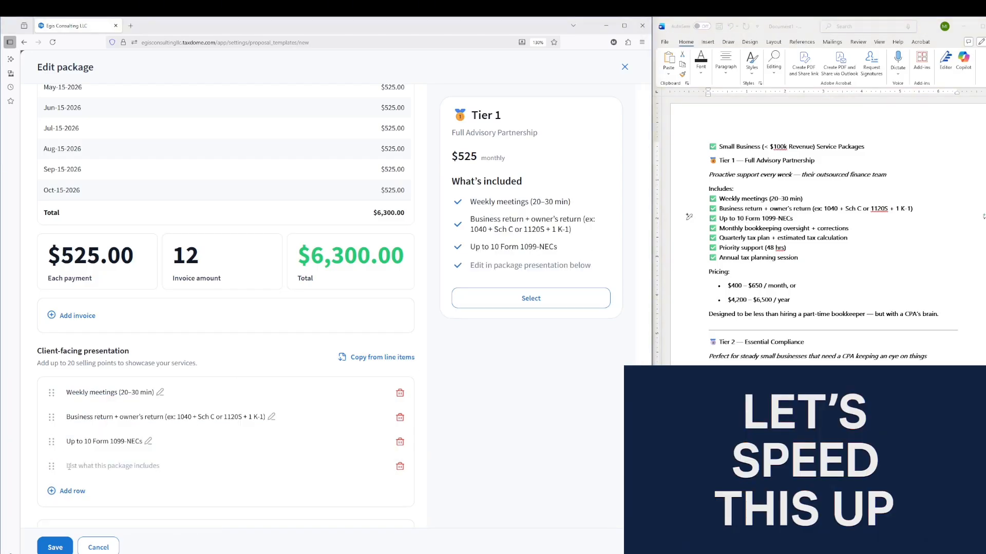
pyautogui.moveTo(719, 229); pyautogui.dragTo(827, 228)
pyautogui.click(112, 467)
pyautogui.write('Monthly bookkeeping oversight + corrections')
# - Add the selling points "Quarterly tax plan + estimated tax calculation" and "Priority support (48 hrs)" from the Word document to the Tier 1 package
pyautogui.click(73, 491)
pyautogui.scroll(-2, 103, 483)
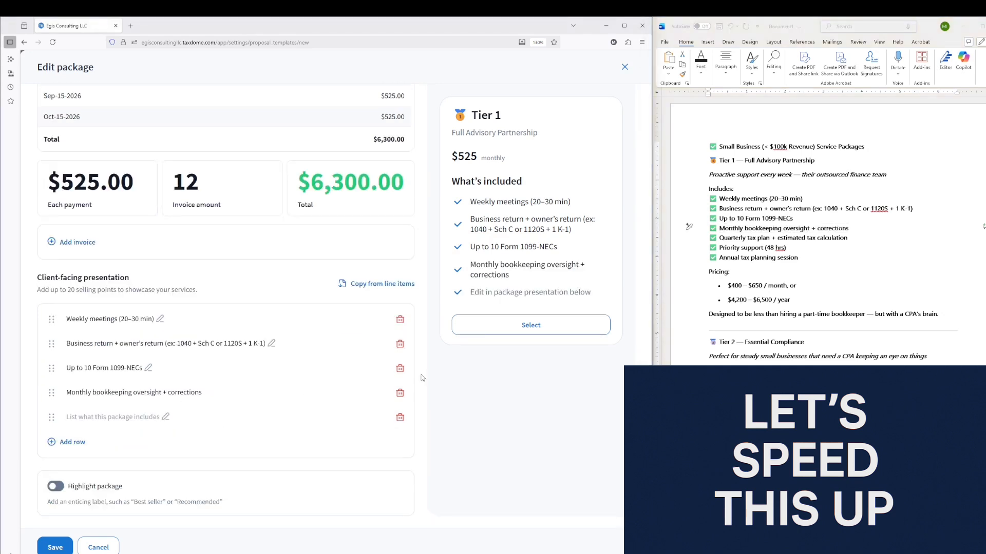
pyautogui.moveTo(719, 238); pyautogui.dragTo(835, 242)
pyautogui.hotkey('ctrl', 'c')
pyautogui.click(169, 417)
pyautogui.hotkey('ctrl', 'v')
pyautogui.moveTo(719, 247); pyautogui.dragTo(785, 248)
pyautogui.hotkey('ctrl', 'c')
pyautogui.click(76, 442)
pyautogui.click(79, 443)
pyautogui.hotkey('ctrl', 'v')
# - Add "Annual tax planning session" from the Word document as the Tier 1 package's last selling point
pyautogui.moveTo(719, 258); pyautogui.dragTo(798, 258)
pyautogui.hotkey('ctrl', 'c')
pyautogui.click(72, 466)
pyautogui.click(102, 467)
pyautogui.hotkey('ctrl', 'v')
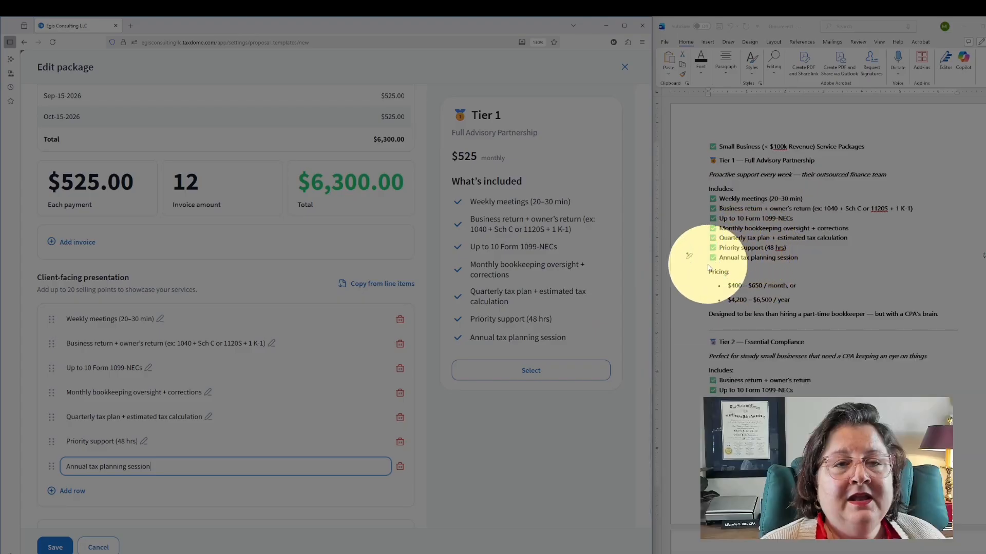
pyautogui.click(829, 277)
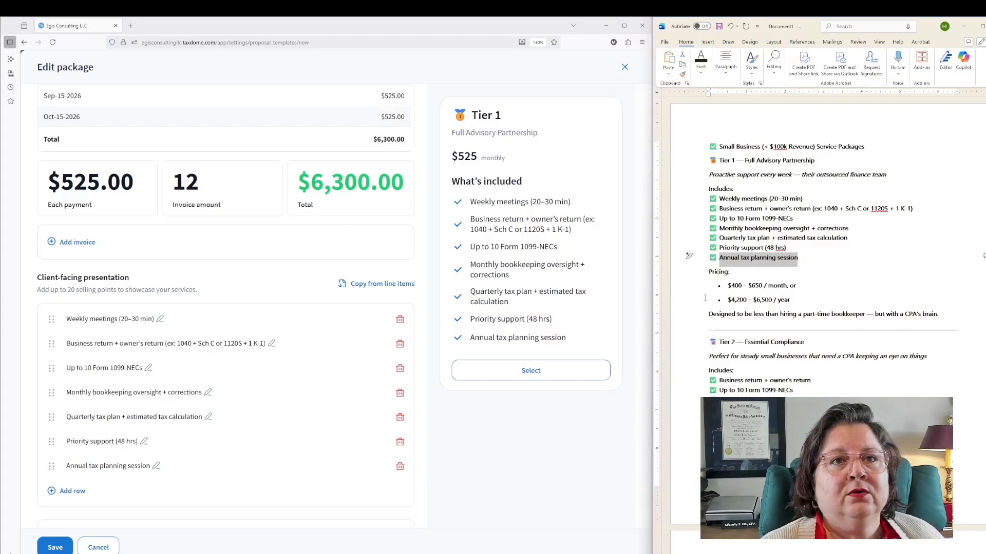
# - Highlight the Tier 1 package with the label "Best Value" and save the package
pyautogui.scroll(-1, 590, 334)
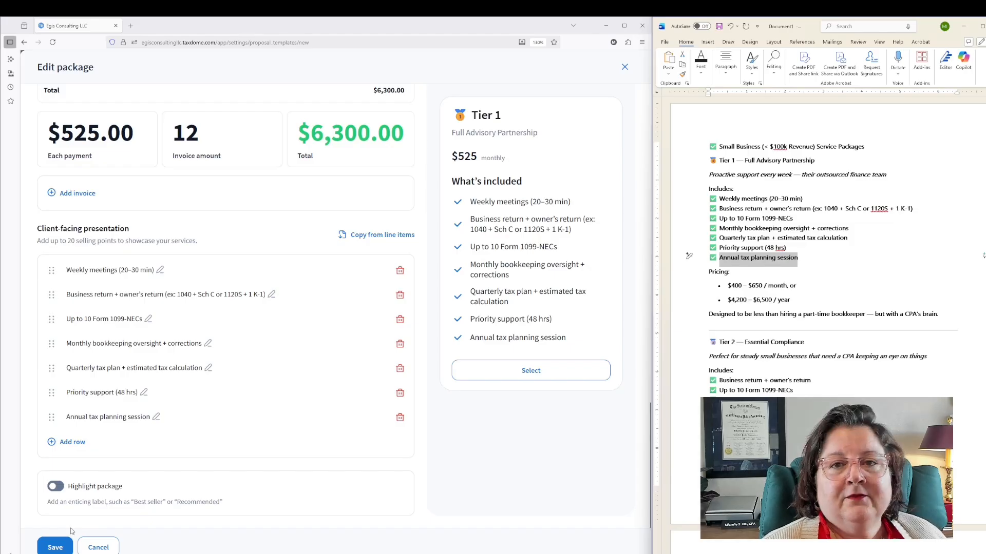
pyautogui.click(53, 486)
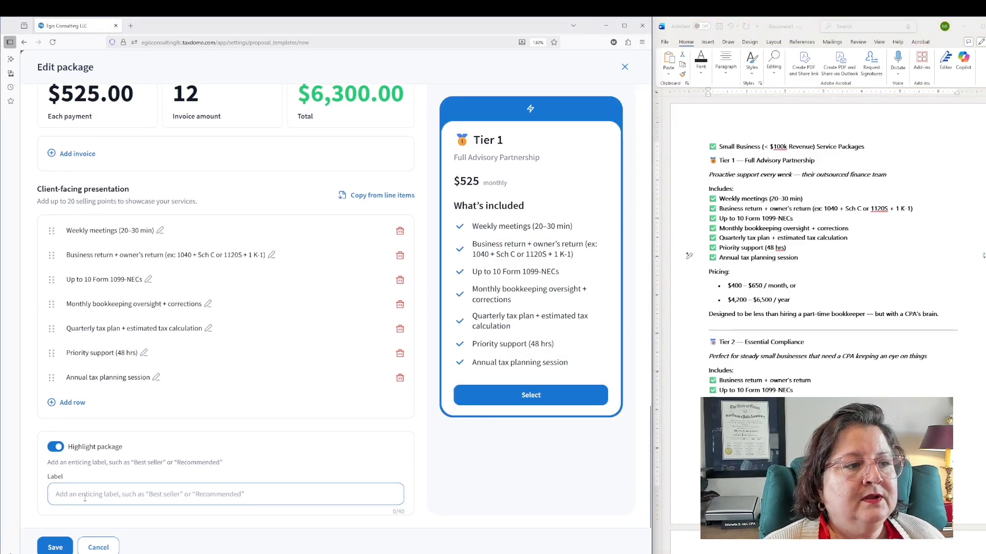
pyautogui.click(104, 494)
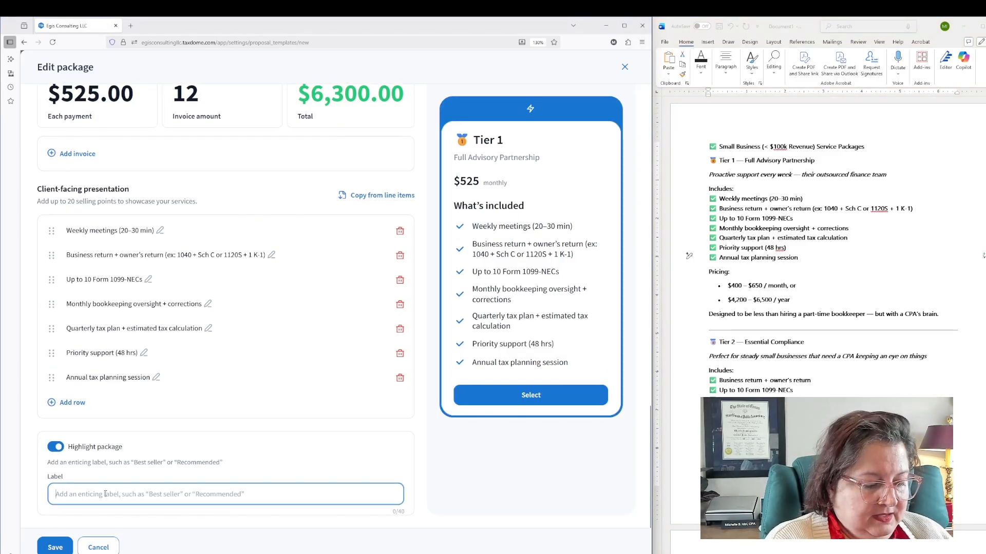
pyautogui.write('Best')
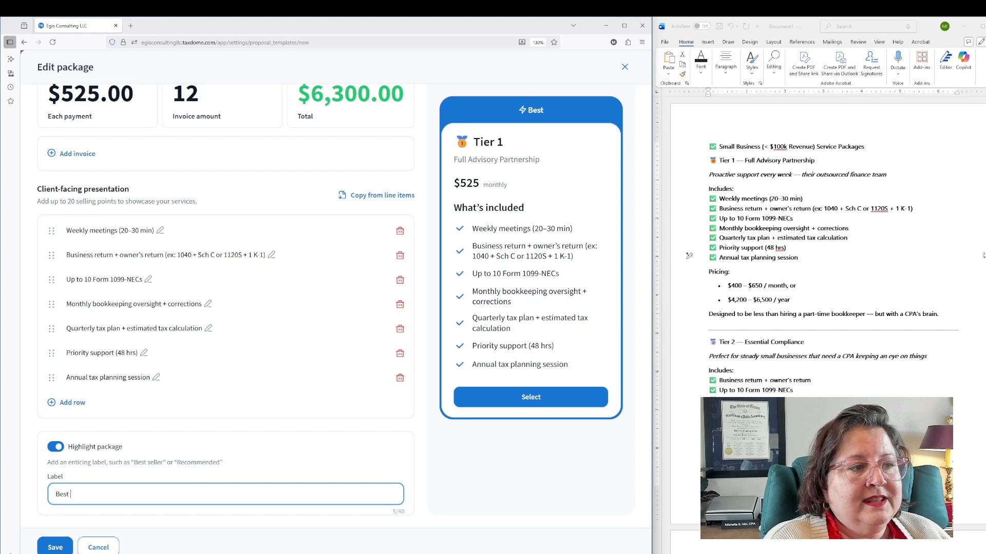
pyautogui.write(' Value')
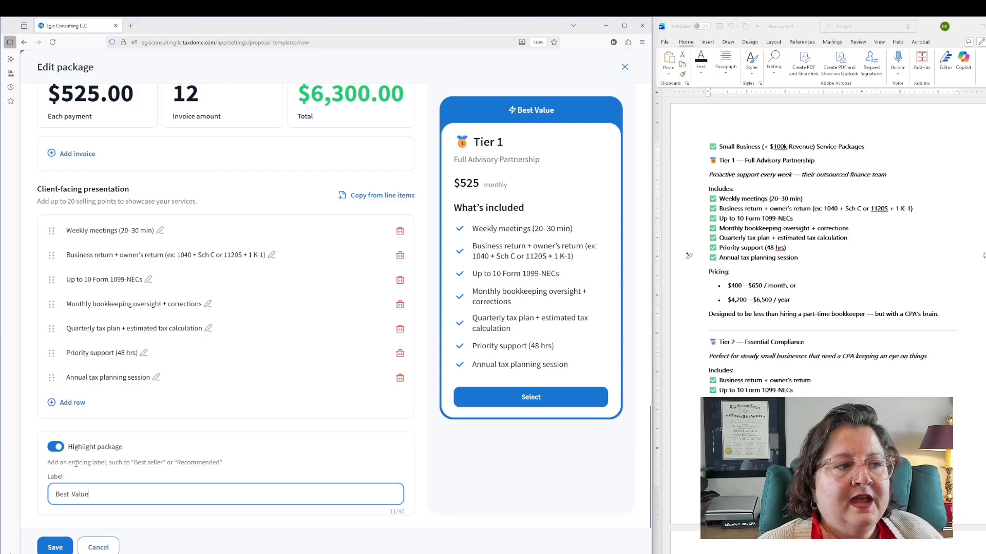
pyautogui.click(55, 547)
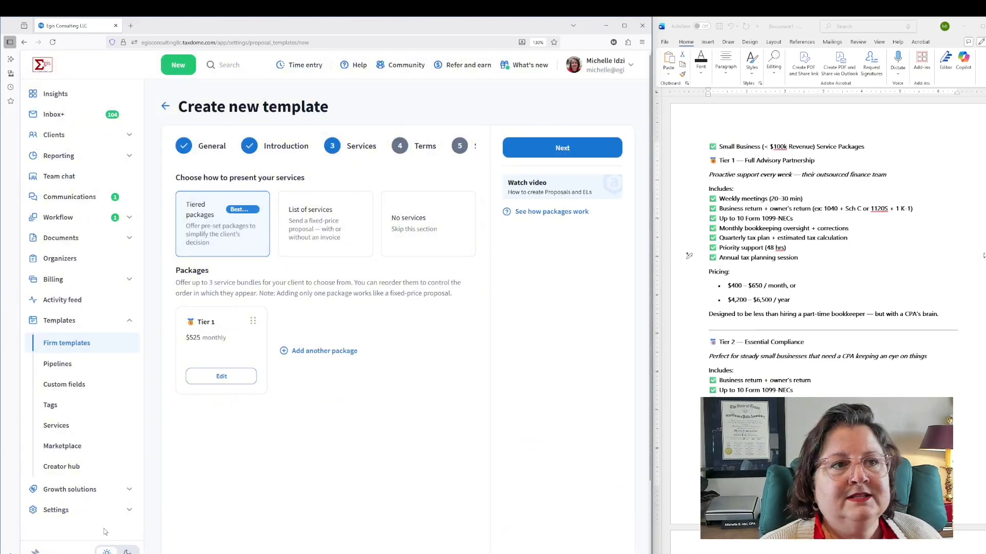
# - Create a new blank package and name it "🥈 Tier 2", using the Tier 2 heading from the Word document without its subtitle
pyautogui.click(319, 353)
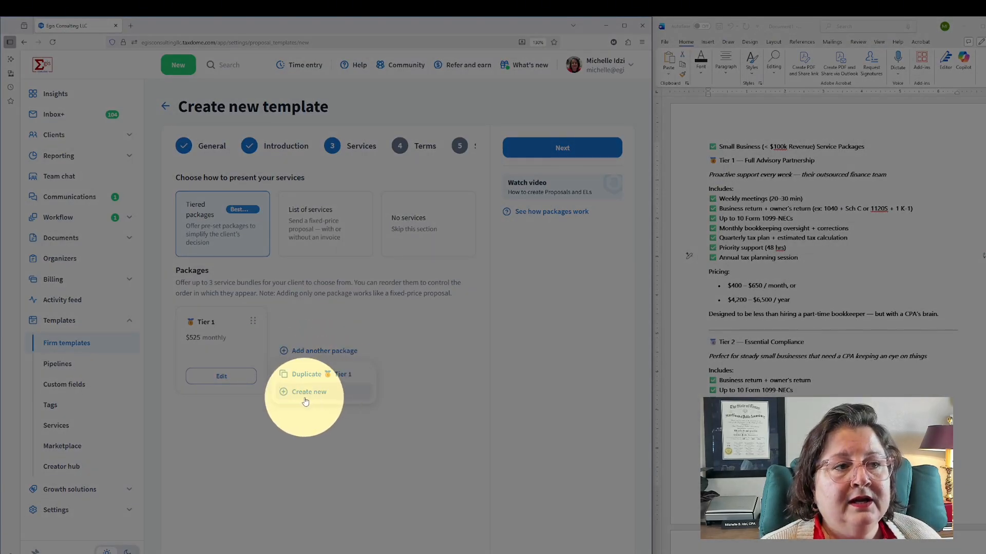
pyautogui.click(307, 400)
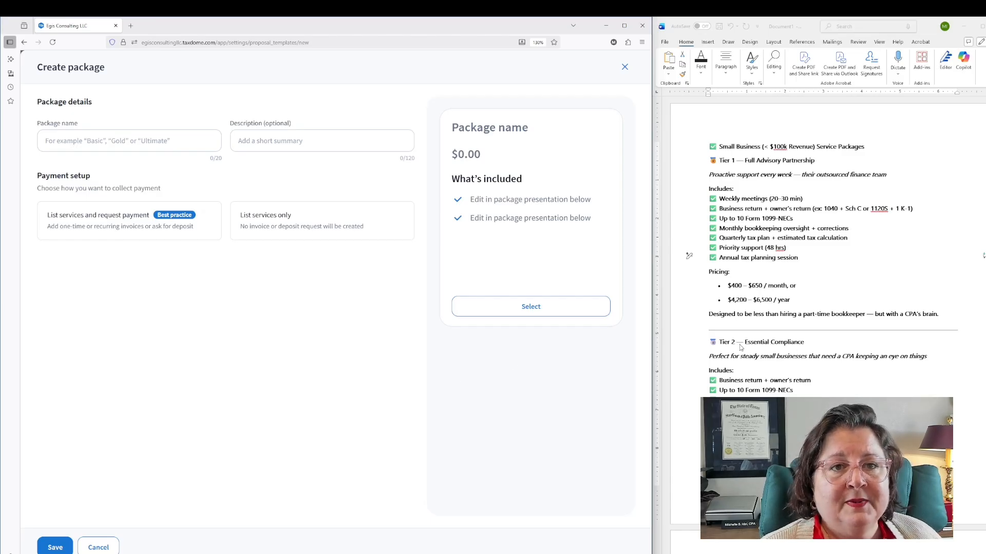
pyautogui.moveTo(710, 342); pyautogui.dragTo(785, 343)
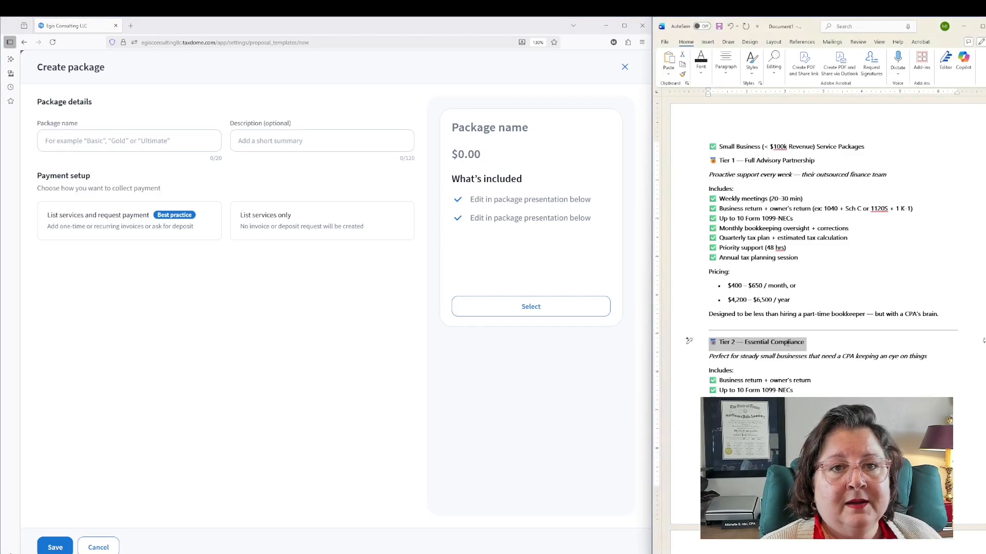
pyautogui.click(175, 140)
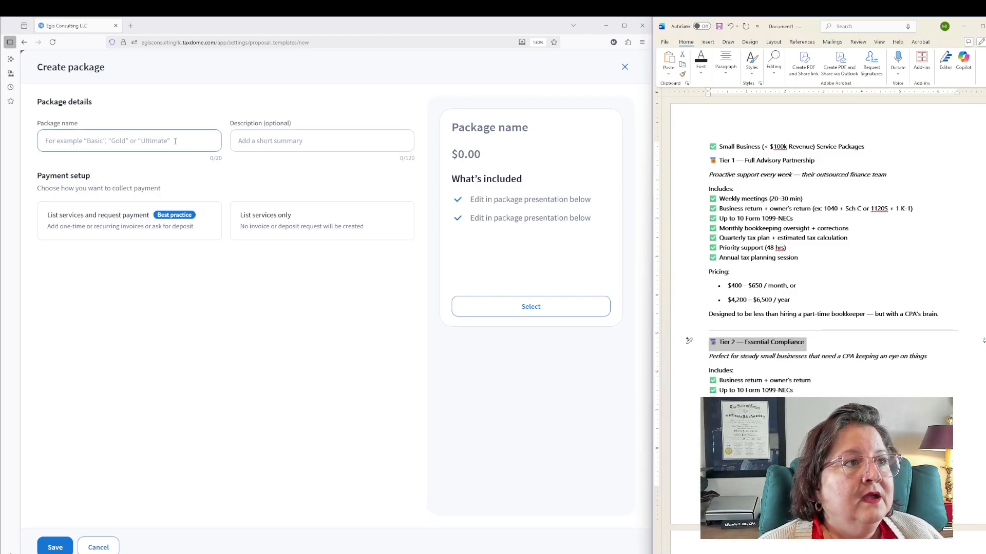
pyautogui.hotkey('ctrl', 'v')
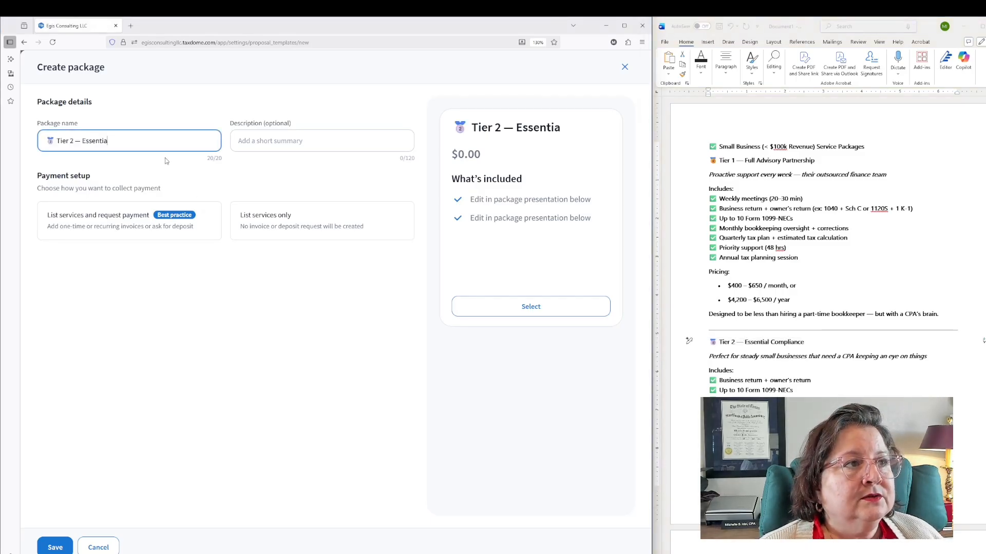
pyautogui.moveTo(79, 142); pyautogui.dragTo(131, 142)
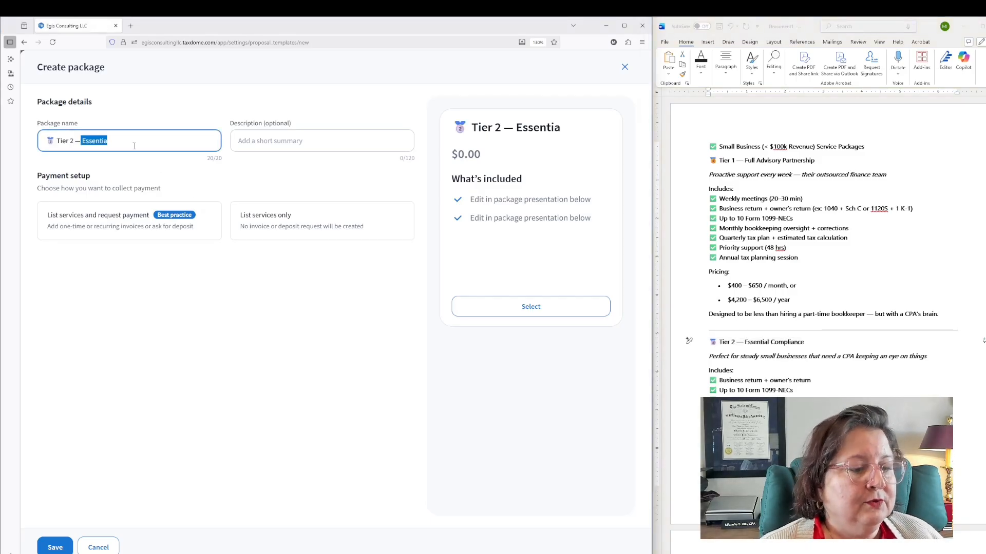
pyautogui.press('BackSpace')
pyautogui.press('BackSpace')
pyautogui.press('BackSpace')
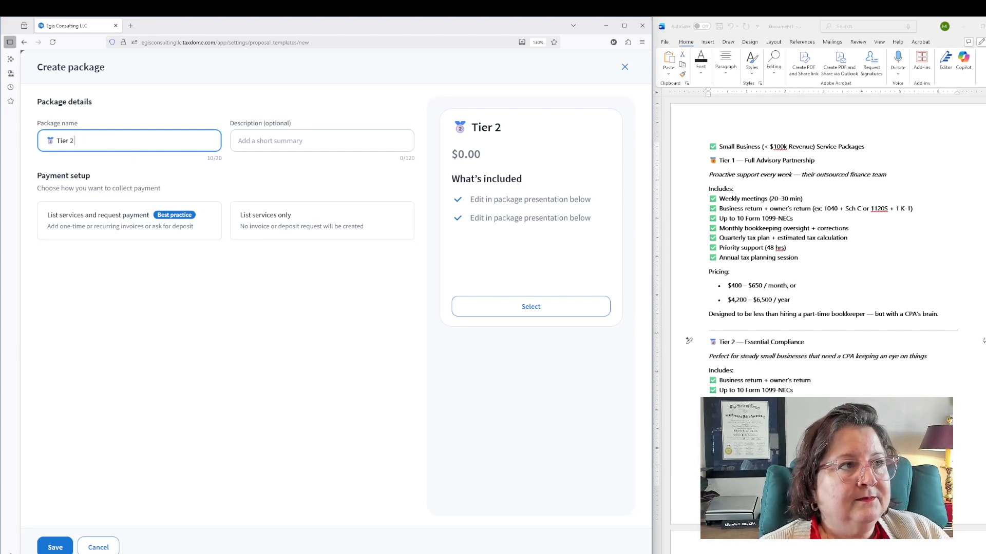
# - Copy "Essential Compliance" from the Word document's Tier 2 heading into the package description
pyautogui.click(756, 343)
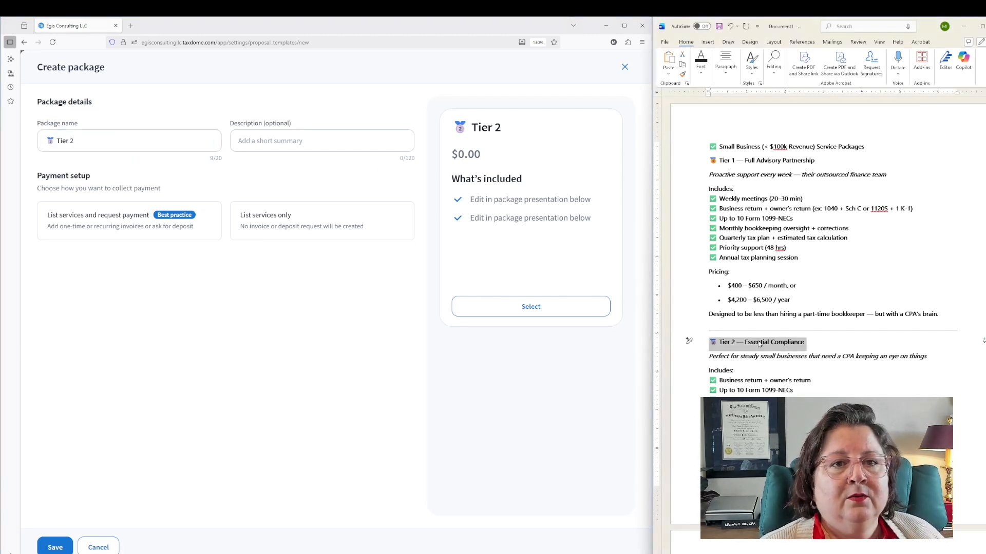
pyautogui.click(747, 344)
pyautogui.moveTo(746, 344); pyautogui.dragTo(804, 343)
pyautogui.hotkey('ctrl', 'c')
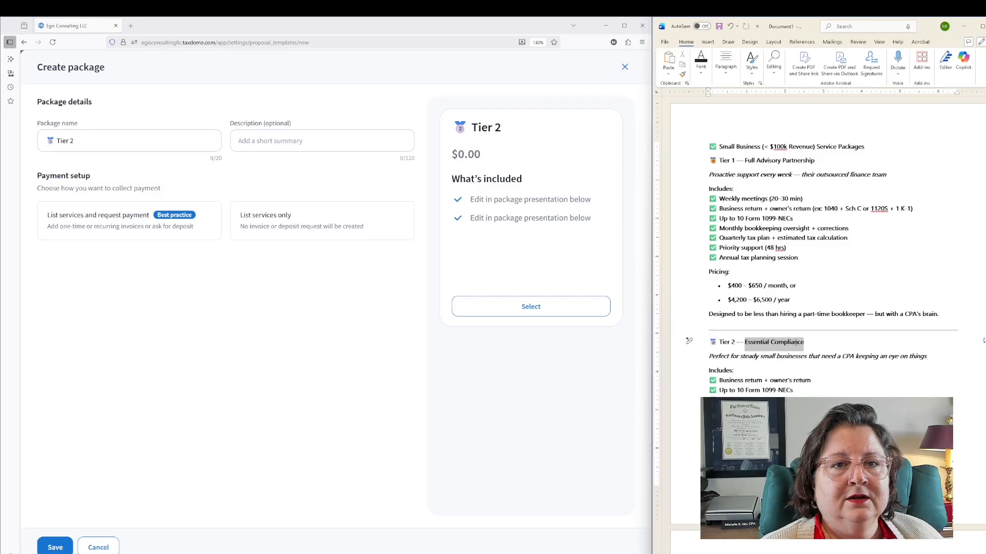
pyautogui.click(283, 141)
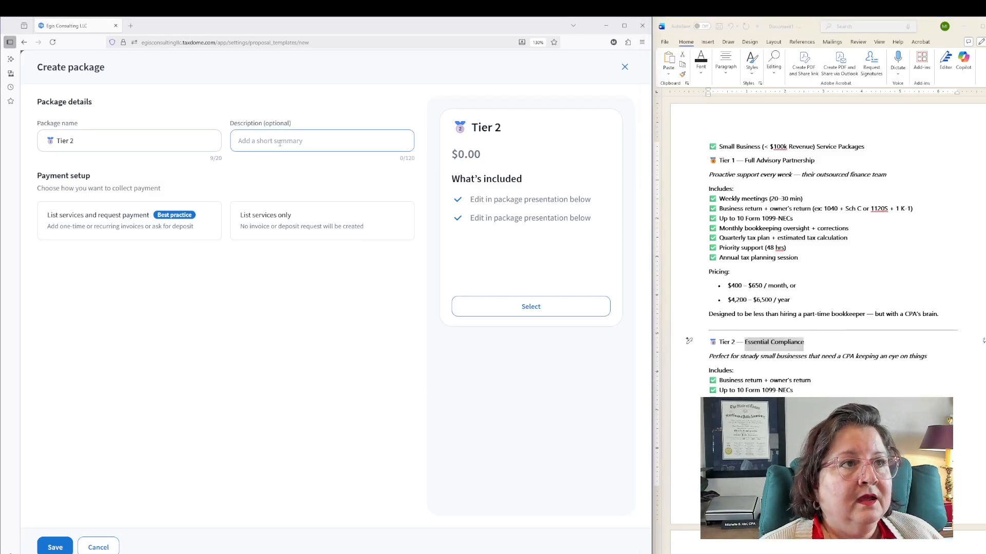
pyautogui.hotkey('ctrl', 'v')
# - Set the package to list services and request payment with a recurring invoice based on the "Tier 2 — Essential Compliance" template
pyautogui.click(155, 227)
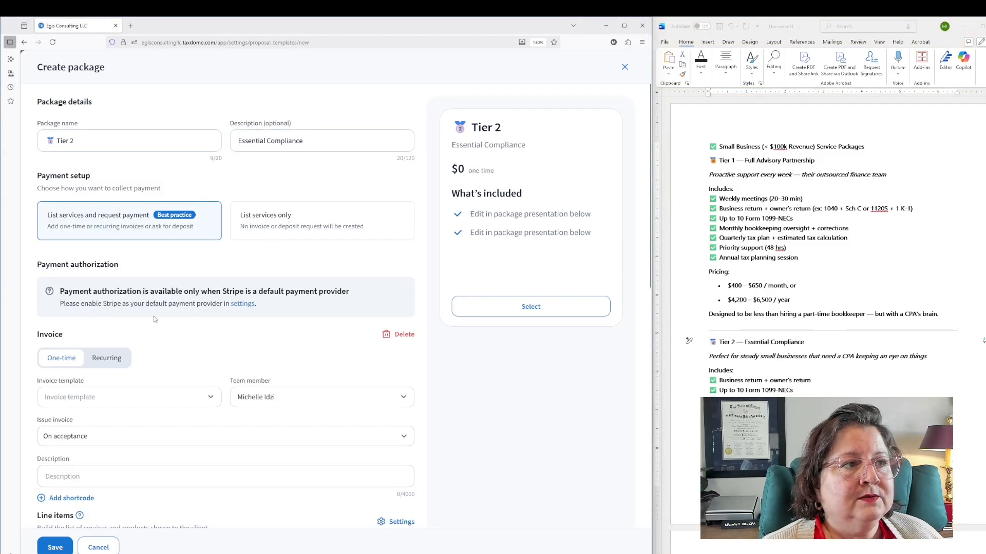
pyautogui.click(107, 359)
pyautogui.click(103, 401)
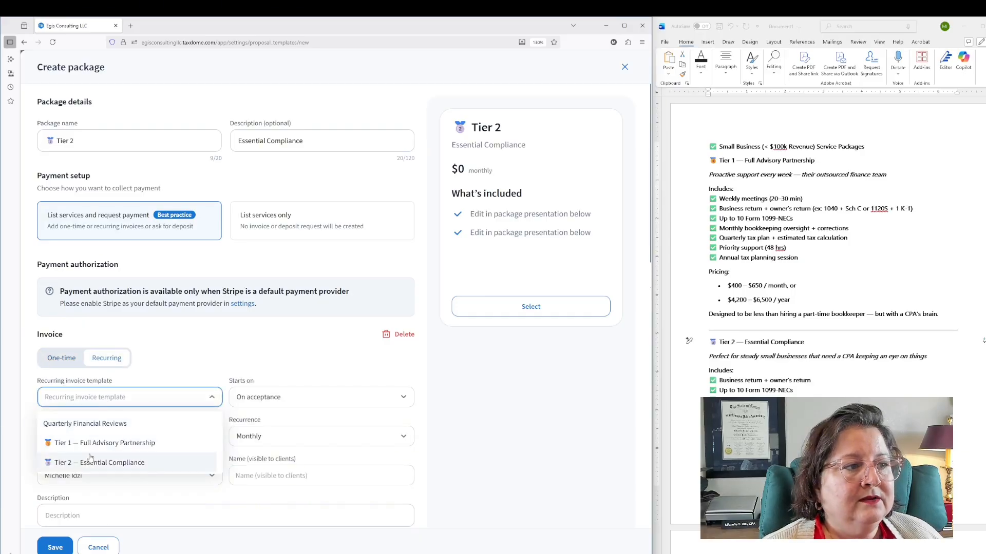
pyautogui.click(67, 462)
# - Add "Business return + owner's return" from the Word document as the first selling point in the Tier 2 client-facing presentation
pyautogui.scroll(-7, 310, 363)
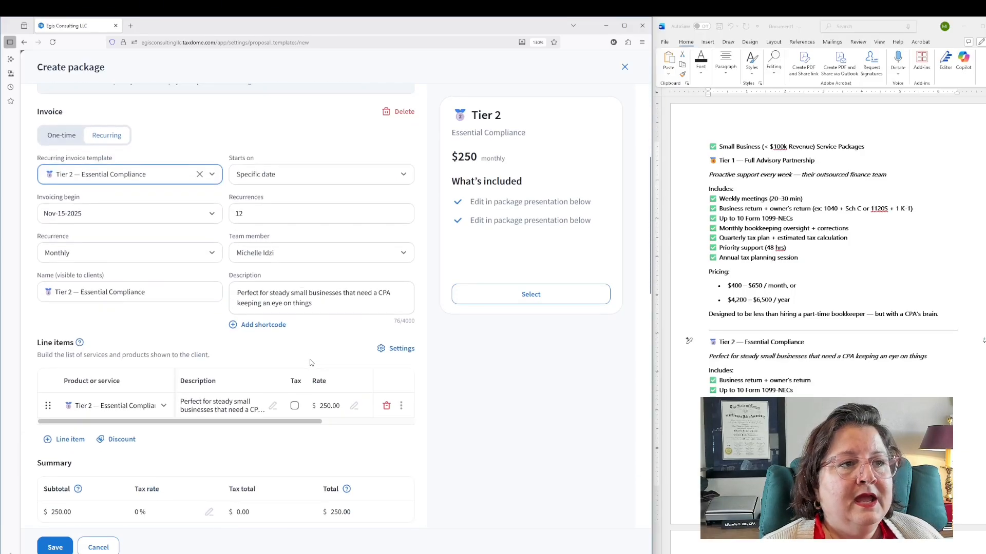
pyautogui.scroll(-2, 310, 362)
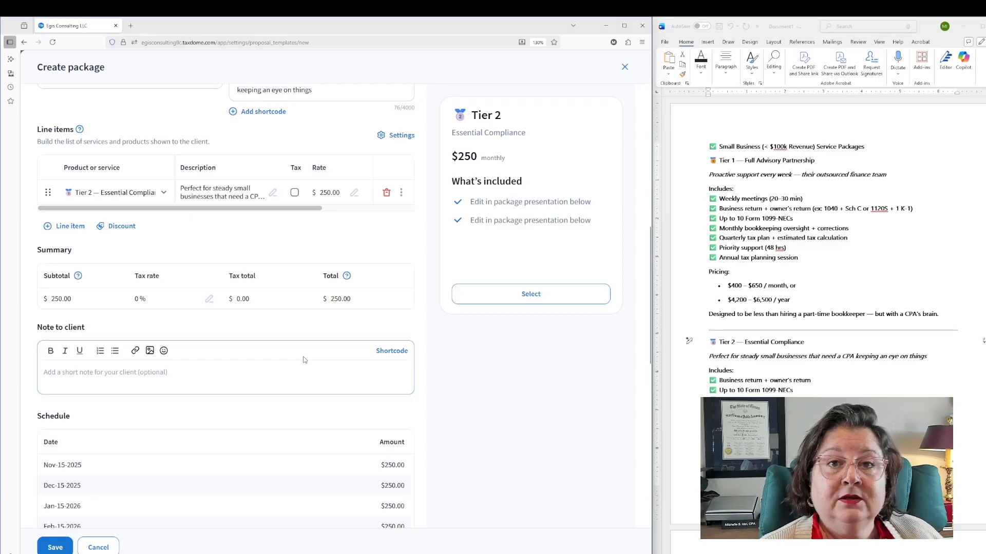
pyautogui.scroll(-10, 229, 362)
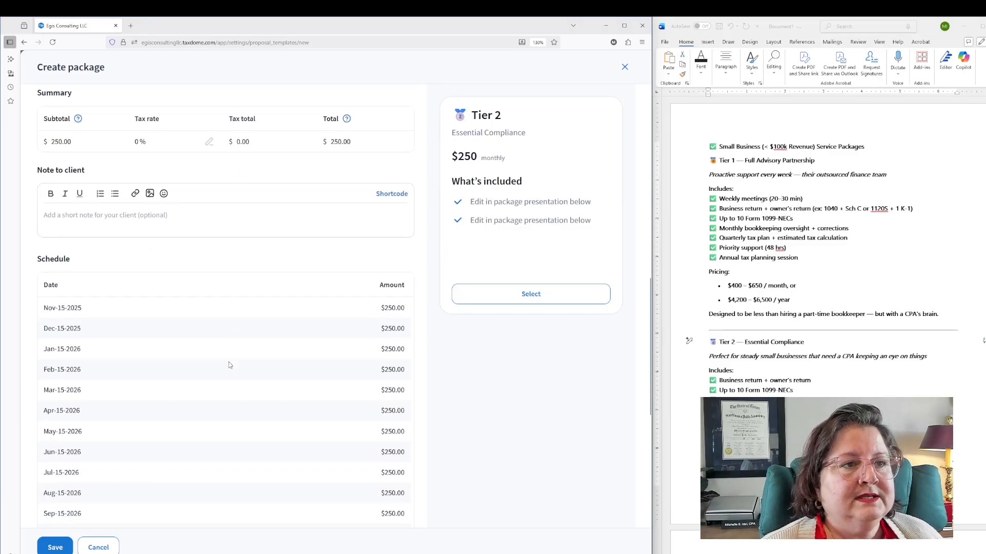
pyautogui.scroll(-2, 229, 365)
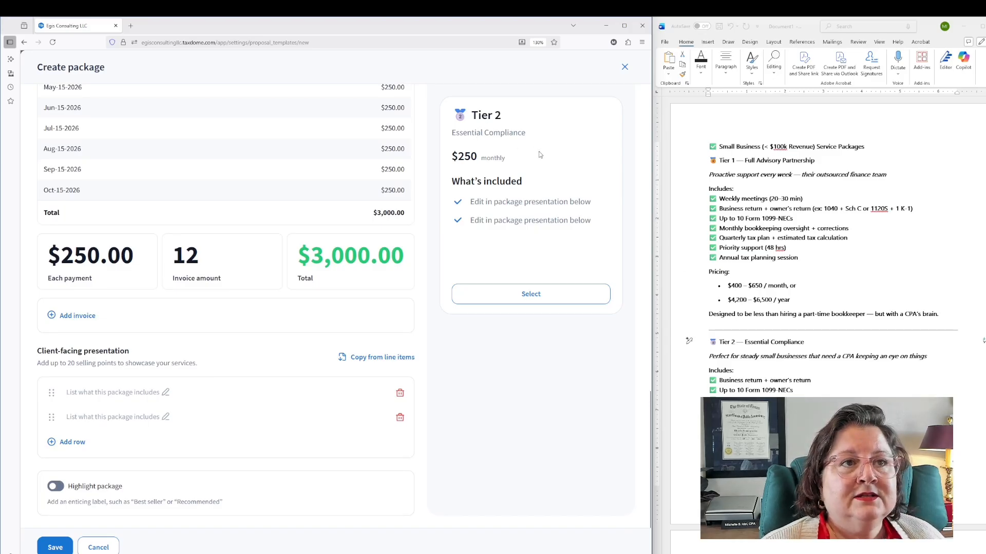
pyautogui.moveTo(744, 342); pyautogui.dragTo(804, 342)
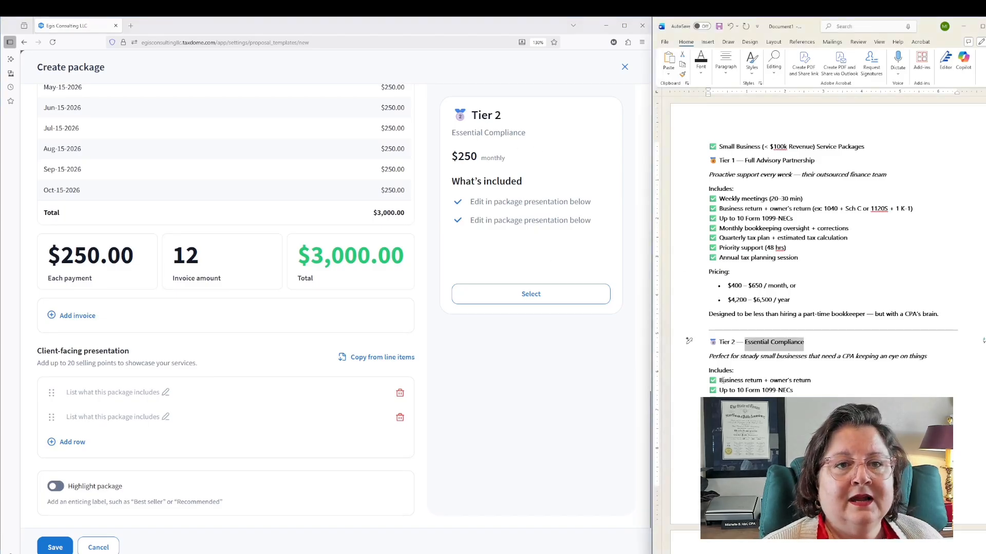
pyautogui.moveTo(720, 380); pyautogui.dragTo(789, 380)
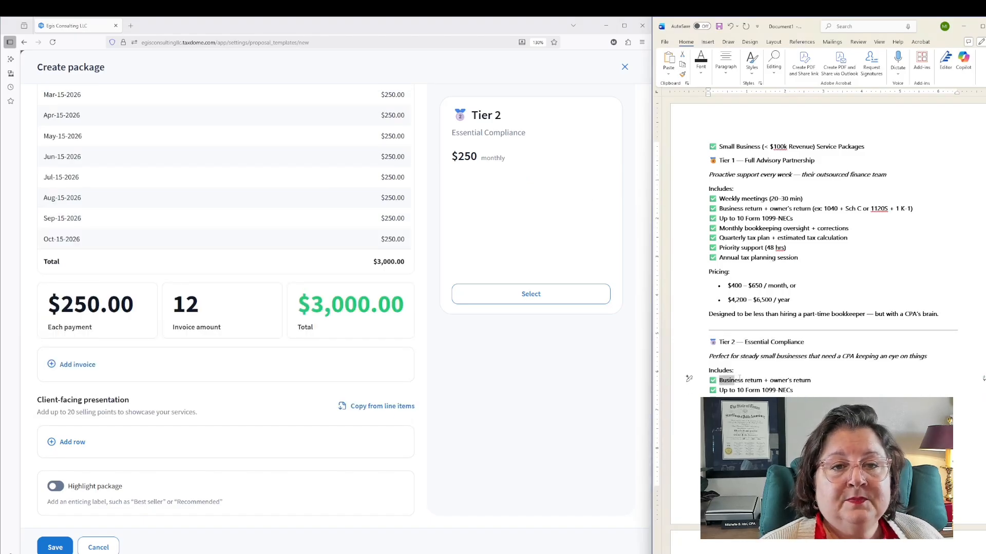
pyautogui.moveTo(720, 380); pyautogui.dragTo(788, 381)
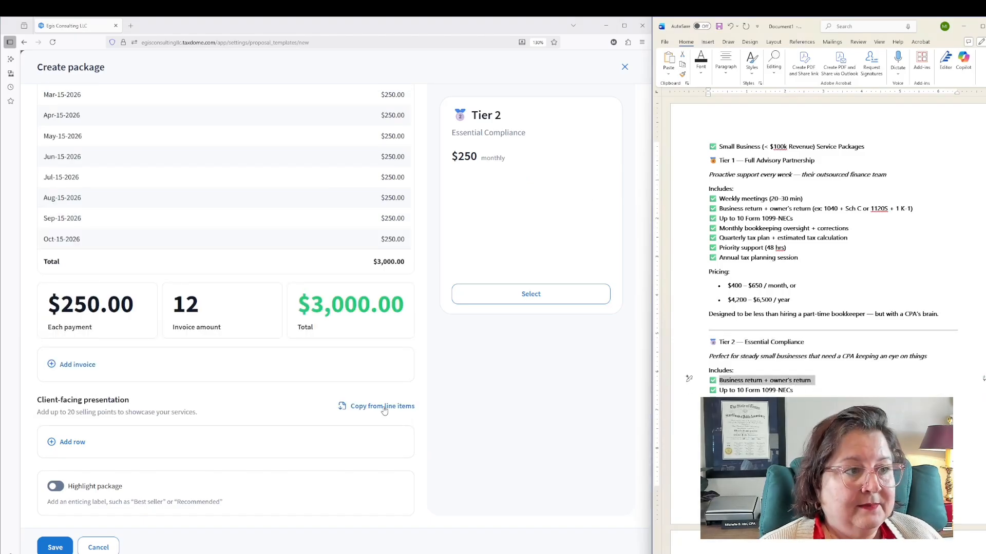
pyautogui.click(80, 447)
pyautogui.click(88, 442)
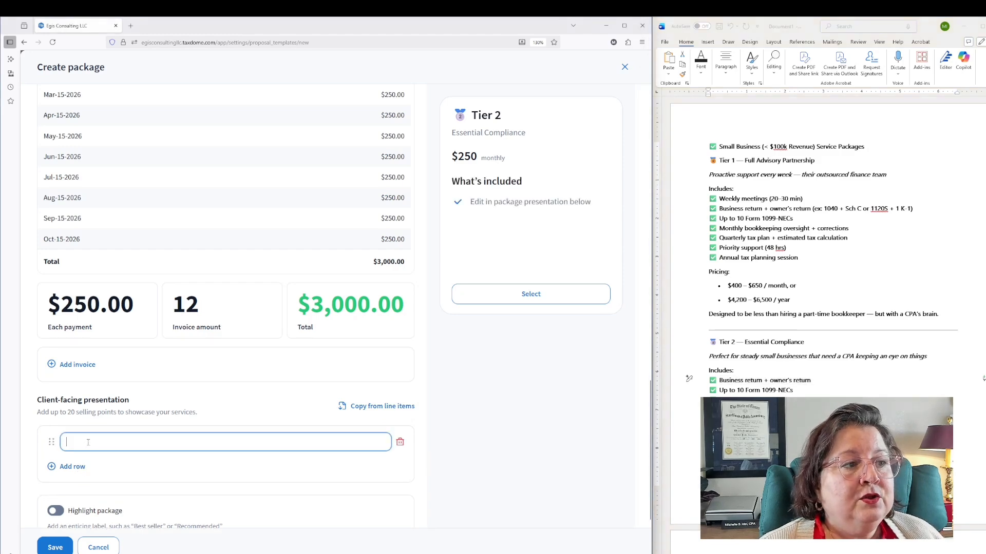
pyautogui.write('Business return + owner’s return')
# - Add the selling points "Up to 10 Form 1099-NECs" and "Quarterly bookkeeping check-in" from the Word document to the Tier 2 package
pyautogui.click(72, 466)
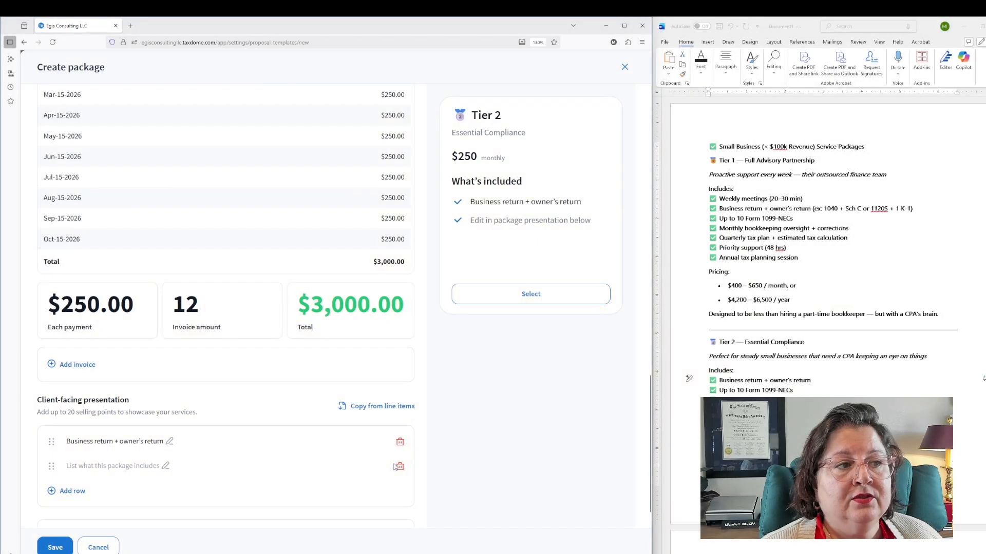
pyautogui.moveTo(719, 390); pyautogui.dragTo(793, 391)
pyautogui.hotkey('ctrl', 'c')
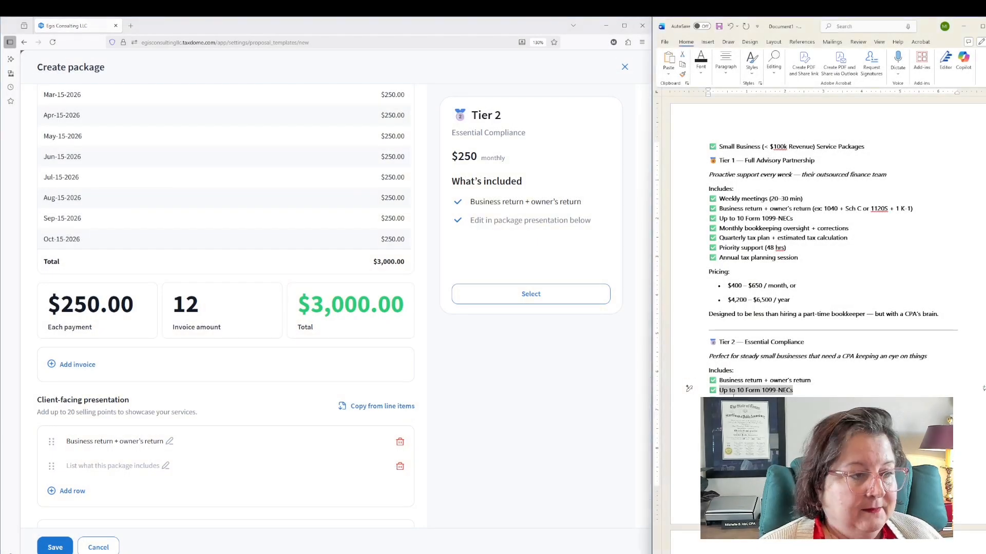
pyautogui.click(154, 466)
pyautogui.hotkey('ctrl', 'v')
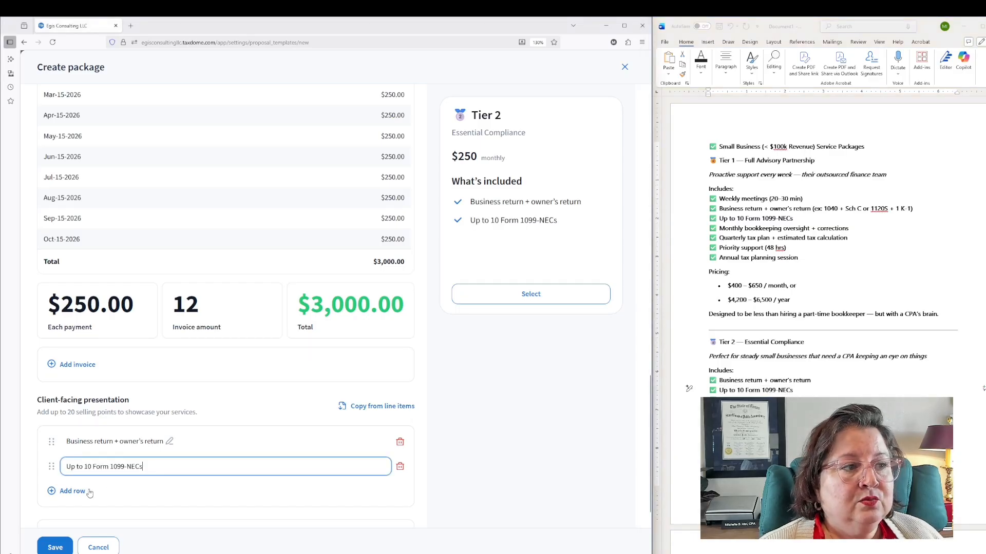
pyautogui.click(87, 491)
pyautogui.moveTo(809, 400); pyautogui.dragTo(719, 400)
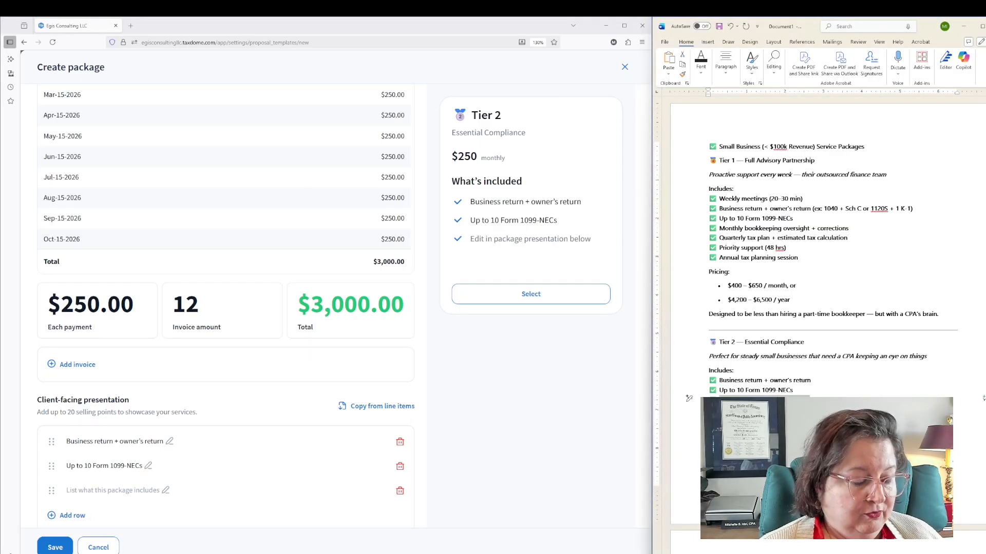
pyautogui.click(233, 489)
pyautogui.write('Quarterly bookkeeping check-in')
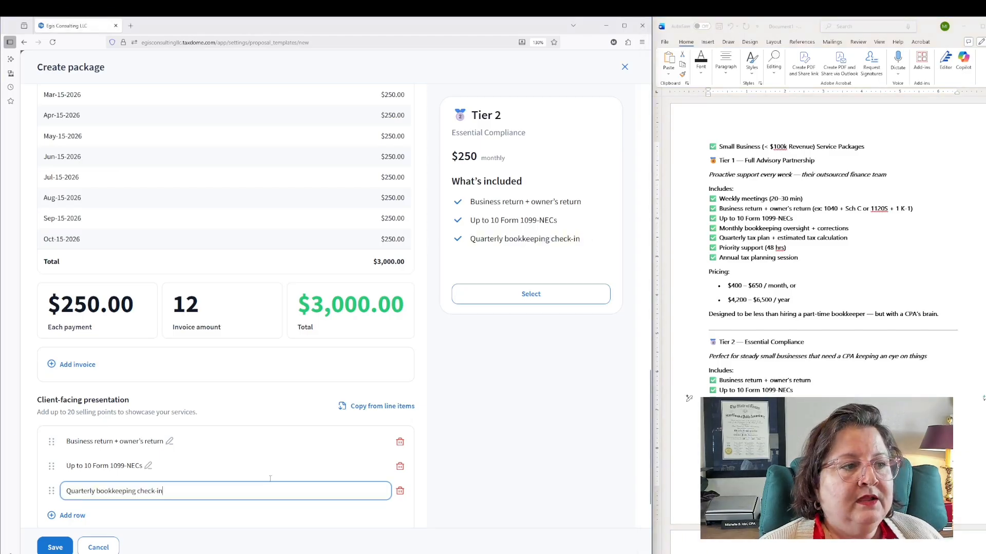
# - Add the selling point "Annual financial review (30 min)" to the Tier 2 package's client-facing presentation
pyautogui.scroll(-3, 287, 465)
pyautogui.click(689, 399)
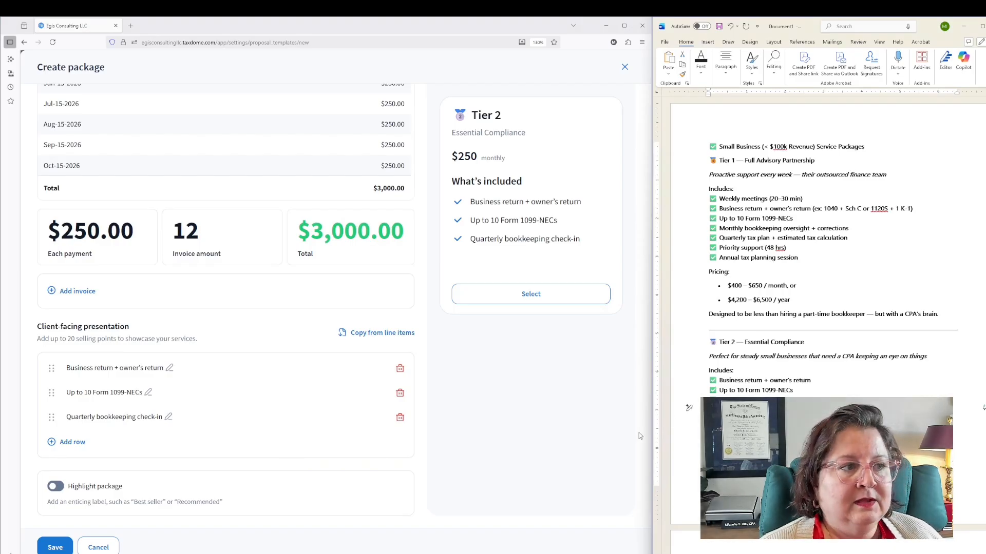
pyautogui.click(76, 442)
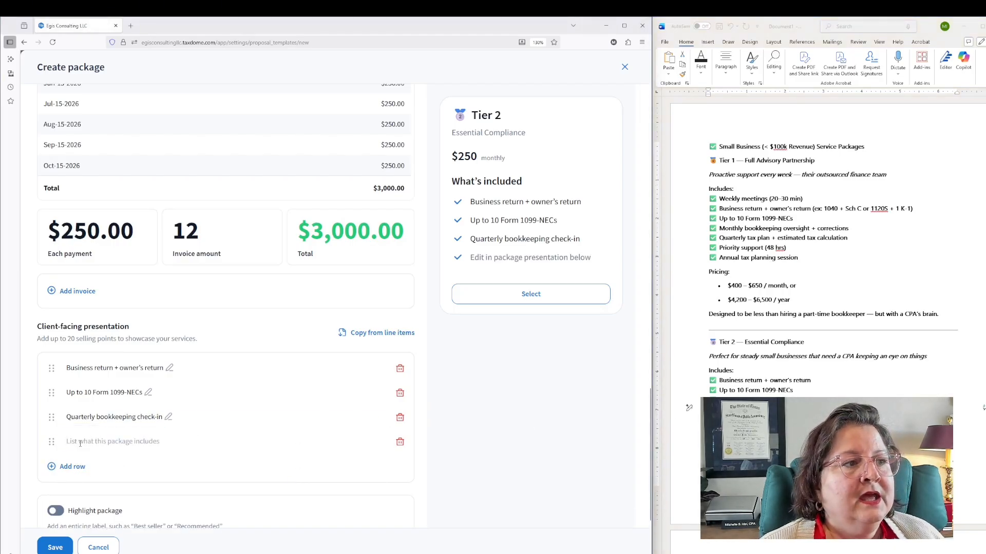
pyautogui.click(93, 443)
pyautogui.write('Annual financial review (30 min)')
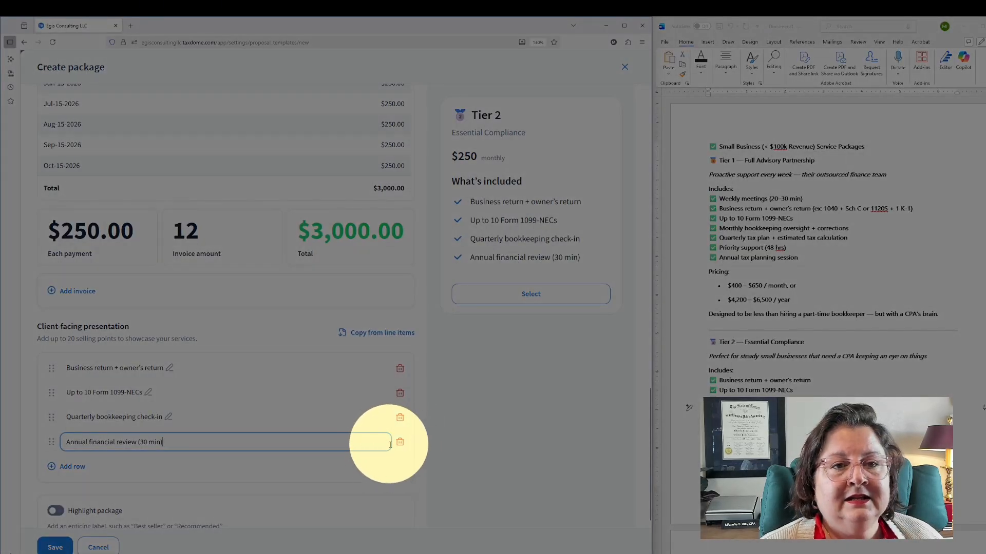
# - Add "Standard support (3–5 days)" as the Tier 2 package's last selling point and save the package without a highlight label
pyautogui.click(741, 421)
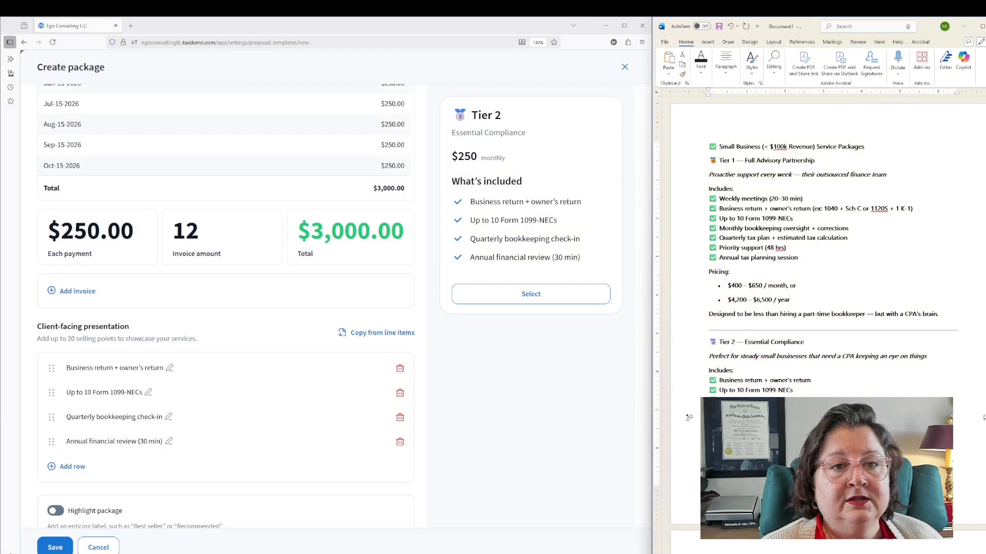
pyautogui.click(74, 467)
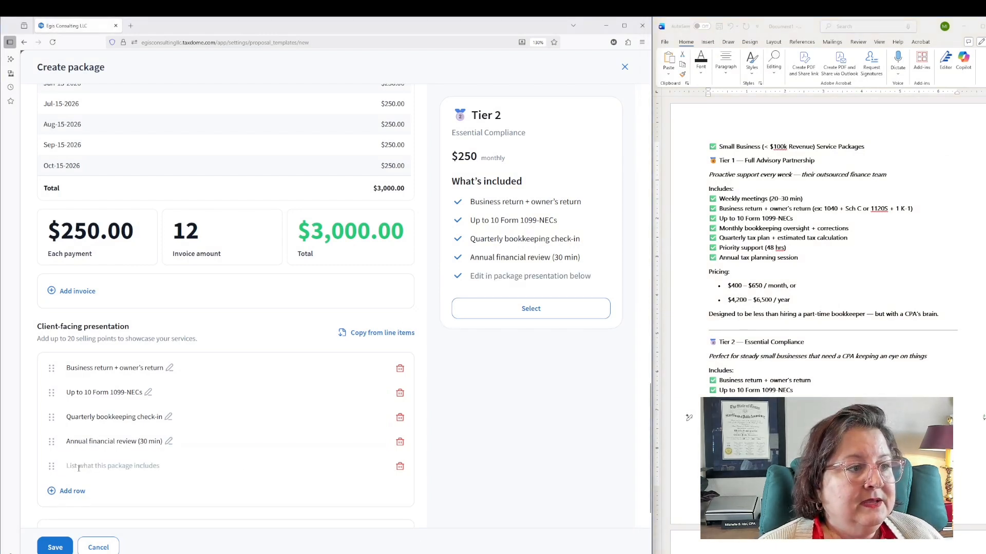
pyautogui.write('Standard support (3–5 days)')
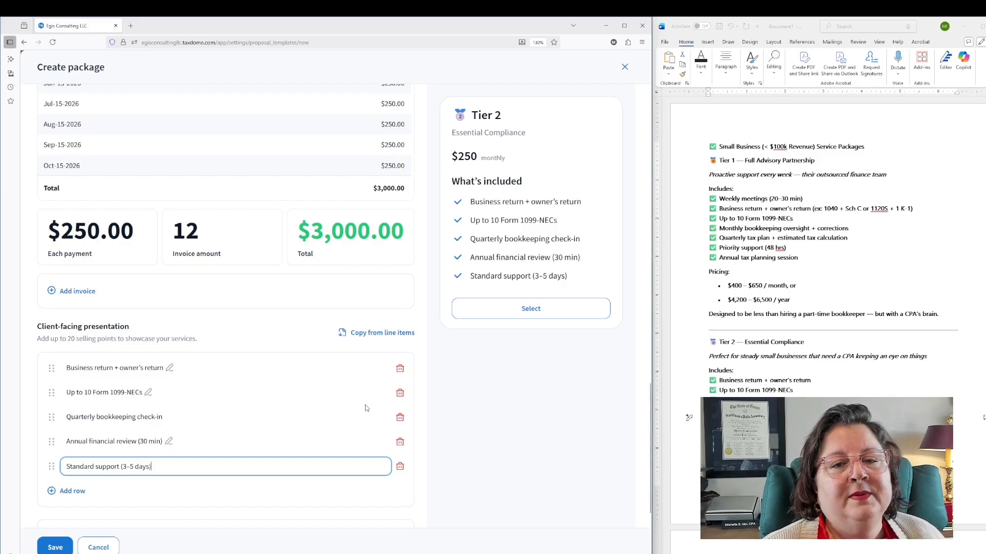
pyautogui.scroll(-1, 165, 411)
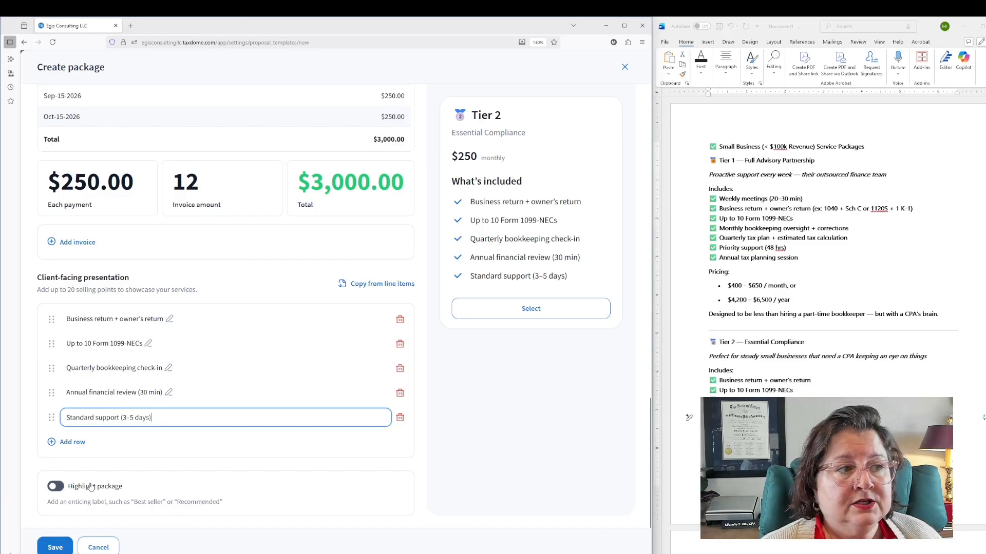
pyautogui.click(55, 547)
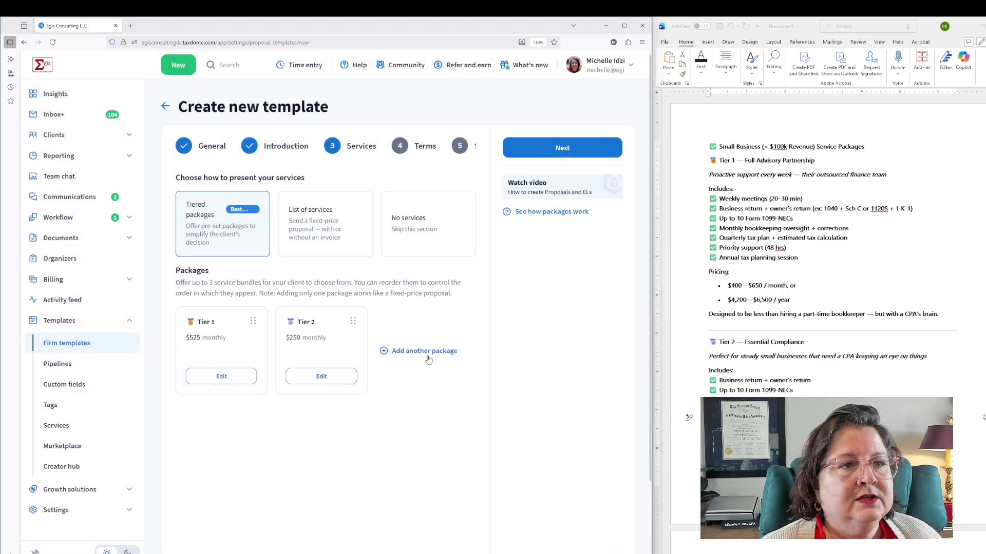
# - Create a new blank package and name it "🥉 Tier 3" using the Tier 3 heading in the Word document
pyautogui.click(429, 356)
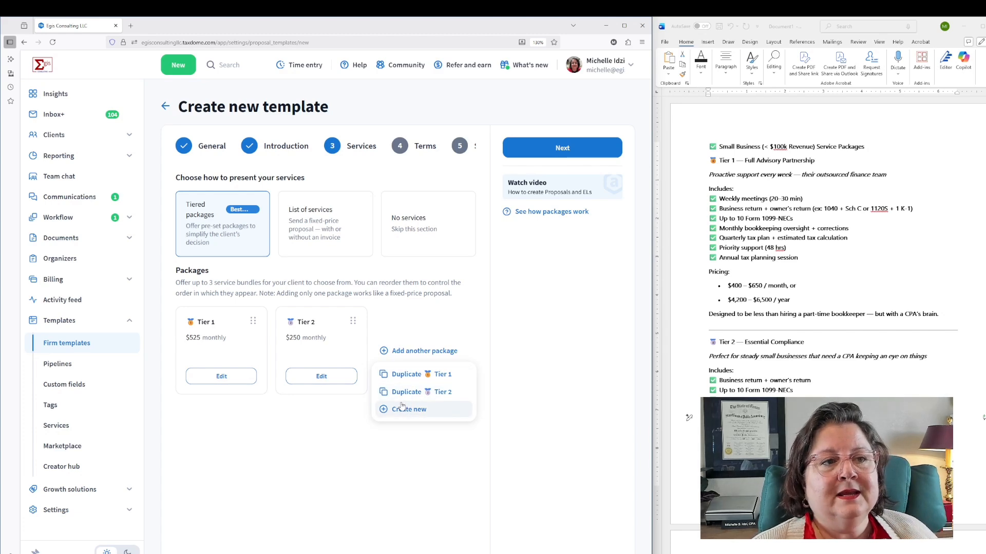
pyautogui.click(429, 412)
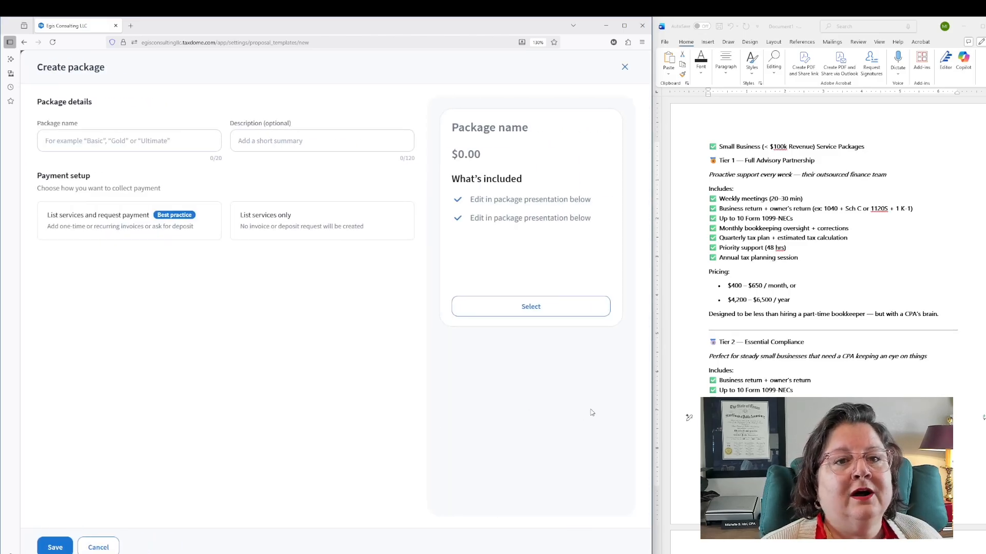
pyautogui.scroll(-5, 827, 308)
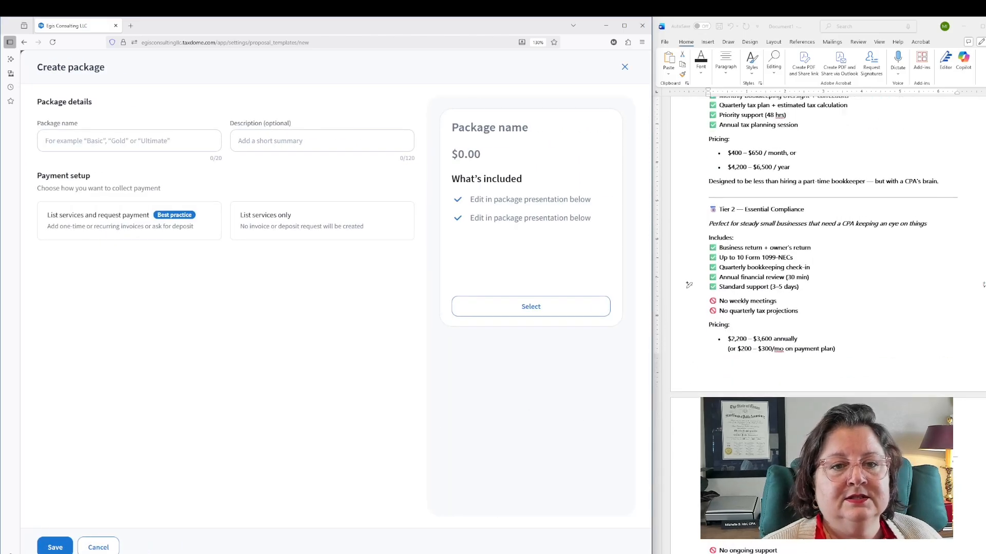
pyautogui.scroll(-2, 827, 308)
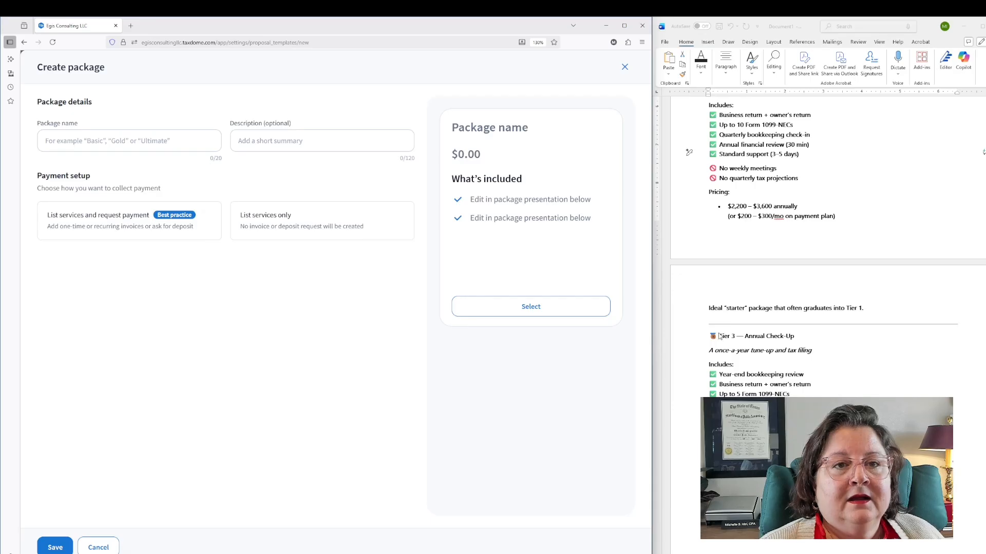
pyautogui.moveTo(719, 154); pyautogui.dragTo(799, 154)
pyautogui.moveTo(737, 337); pyautogui.dragTo(709, 337)
pyautogui.hotkey('ctrl', 'c')
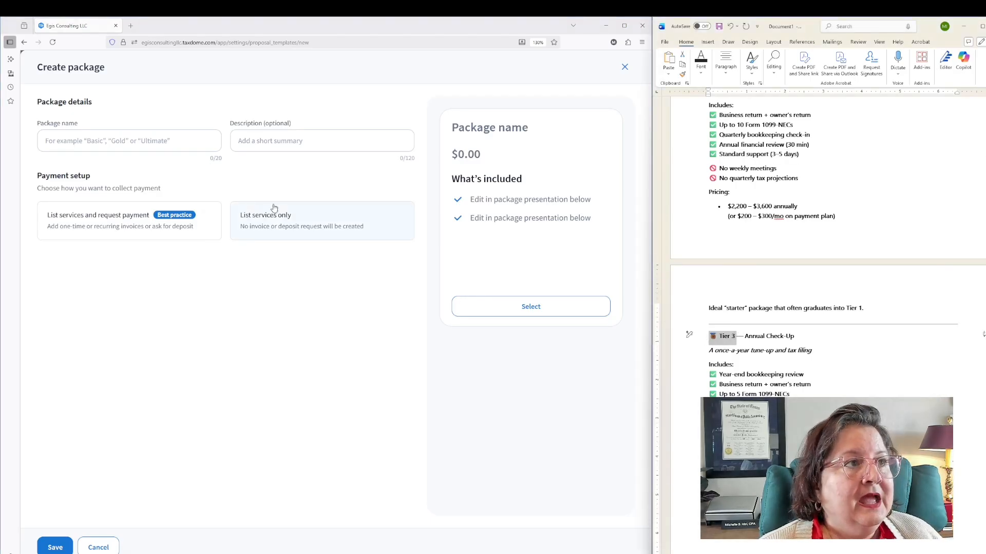
pyautogui.click(177, 138)
pyautogui.hotkey('ctrl', 'v')
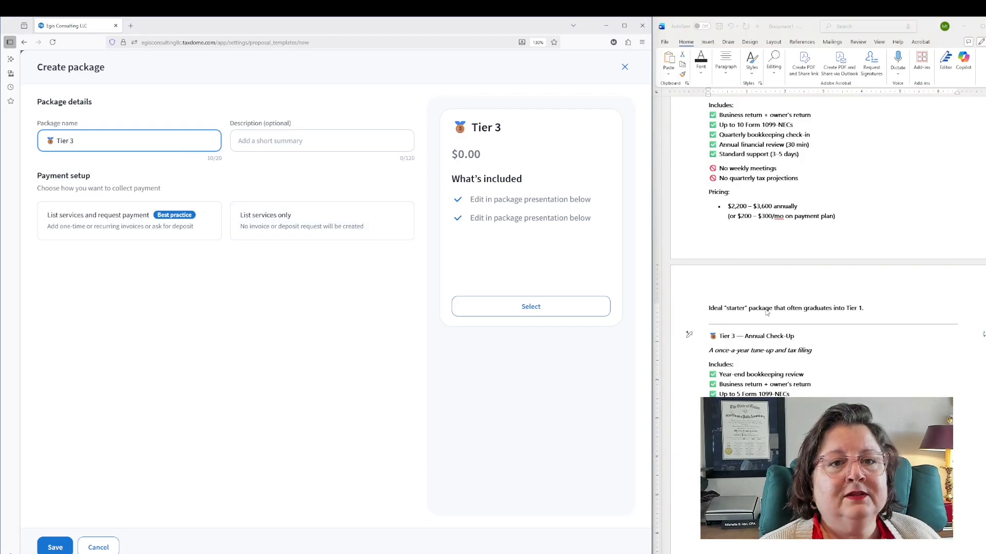
# - Set the Tier 3 package's description to "Annual Check-Up", copied from the Word document's Tier 3 heading
pyautogui.moveTo(710, 337); pyautogui.dragTo(803, 338)
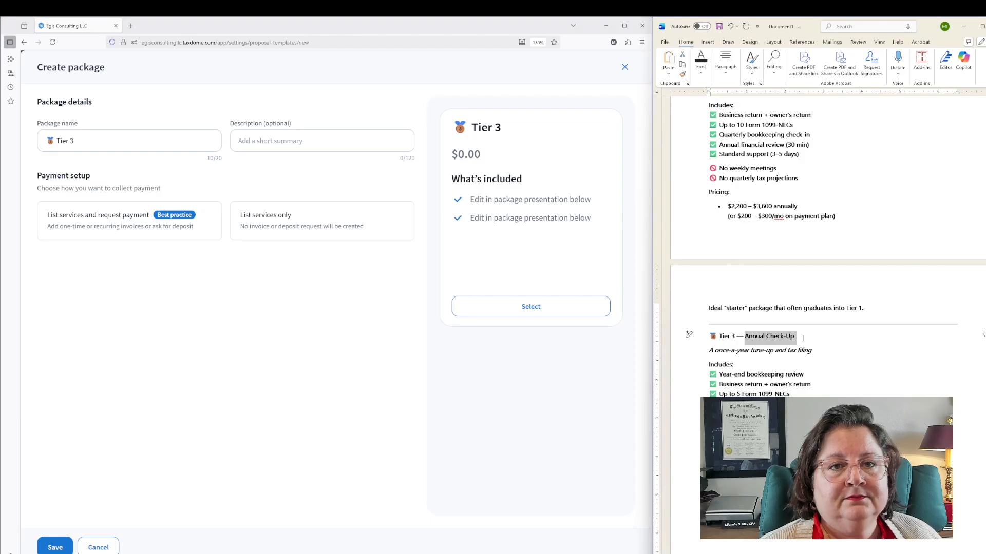
pyautogui.hotkey('ctrl', 'c')
pyautogui.click(396, 142)
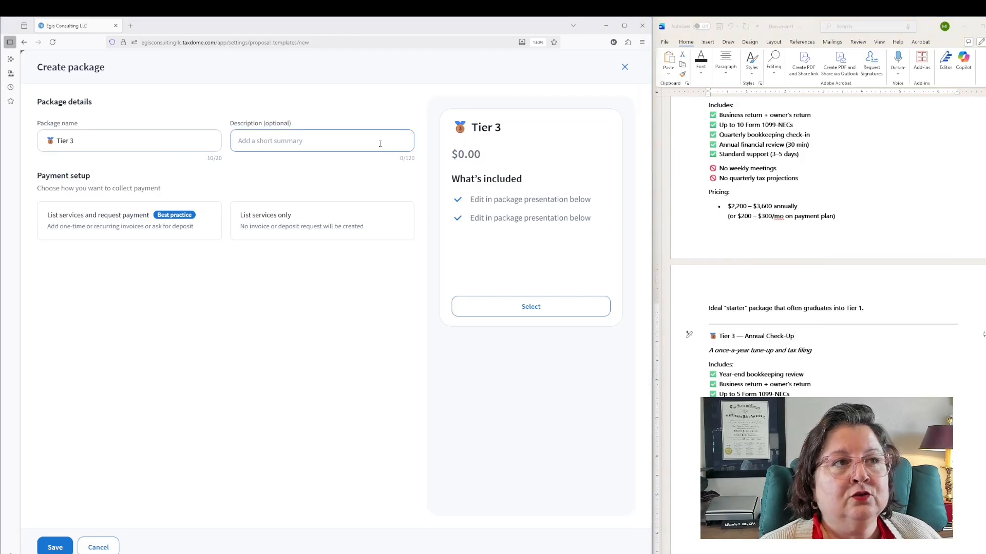
pyautogui.hotkey('ctrl', 'v')
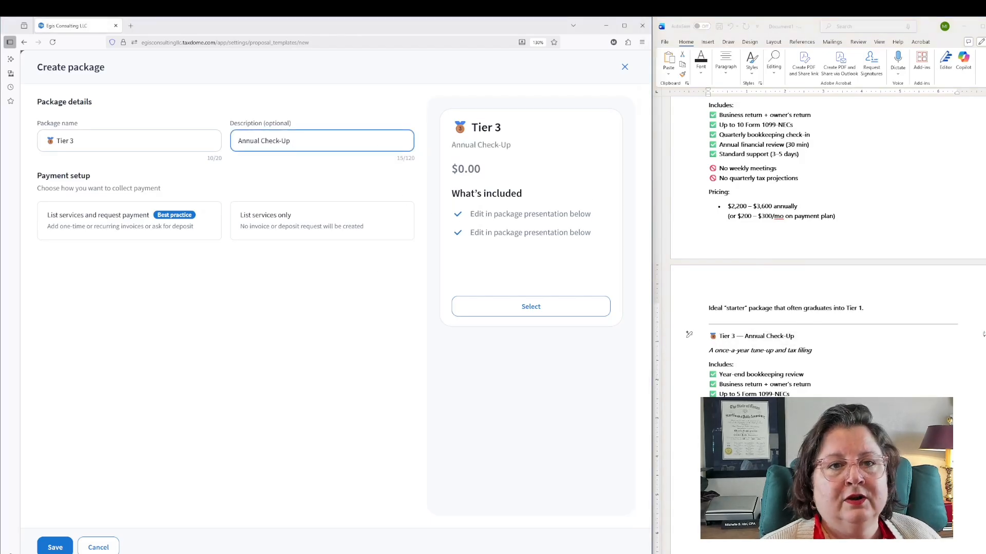
# - Set the Tier 3 package to list services and request payment, with a one-time invoice from the "🥉 Tier 3 — Annual Check-Up" template
pyautogui.click(203, 232)
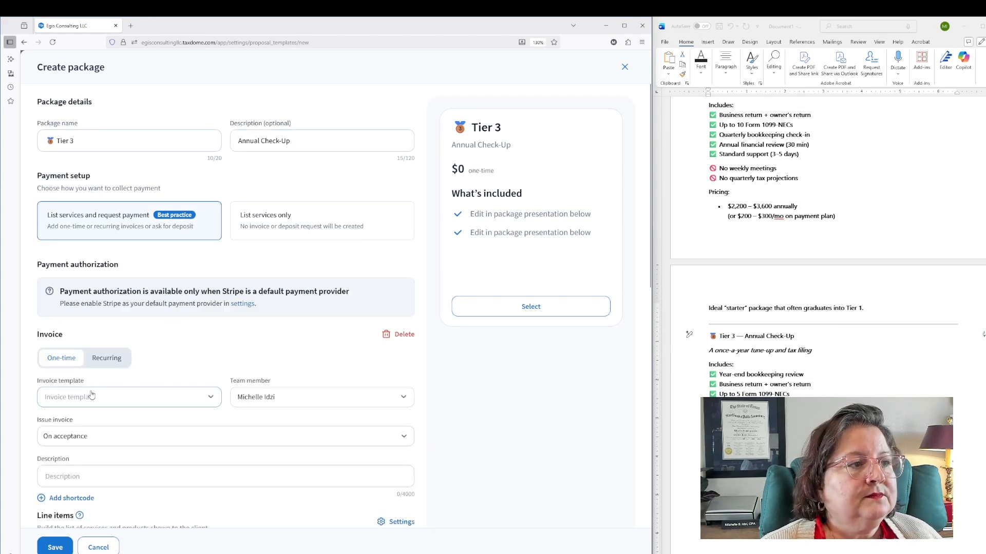
pyautogui.click(91, 396)
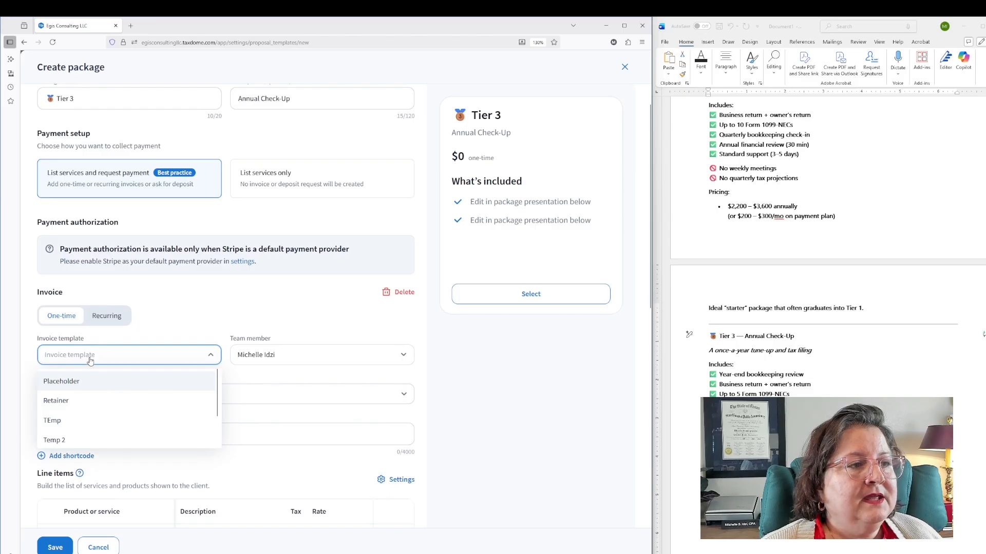
pyautogui.scroll(-2, 134, 417)
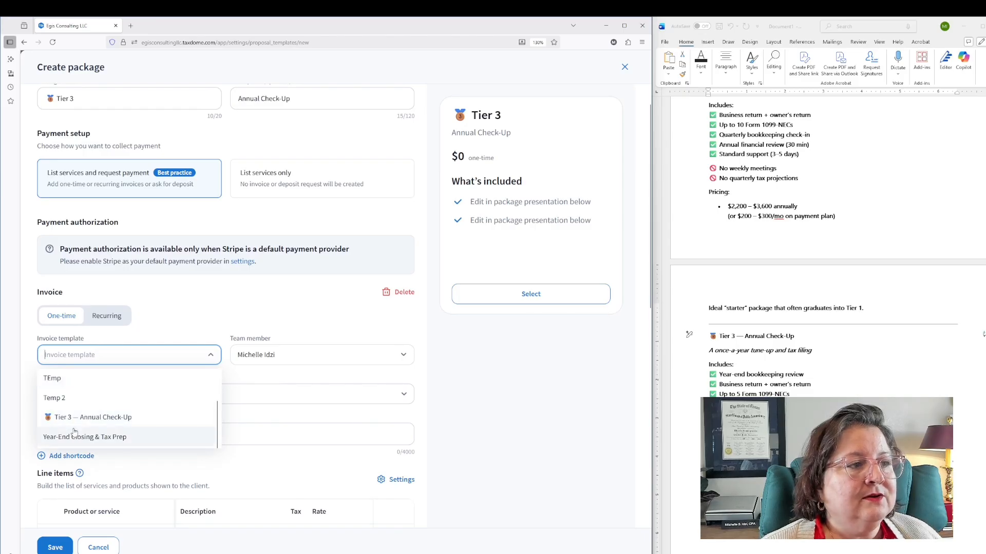
pyautogui.click(136, 416)
# - Add "Year-end bookkeeping review" from the Word document as the first selling point in the Tier 3 client-facing presentation
pyautogui.scroll(-5, 239, 408)
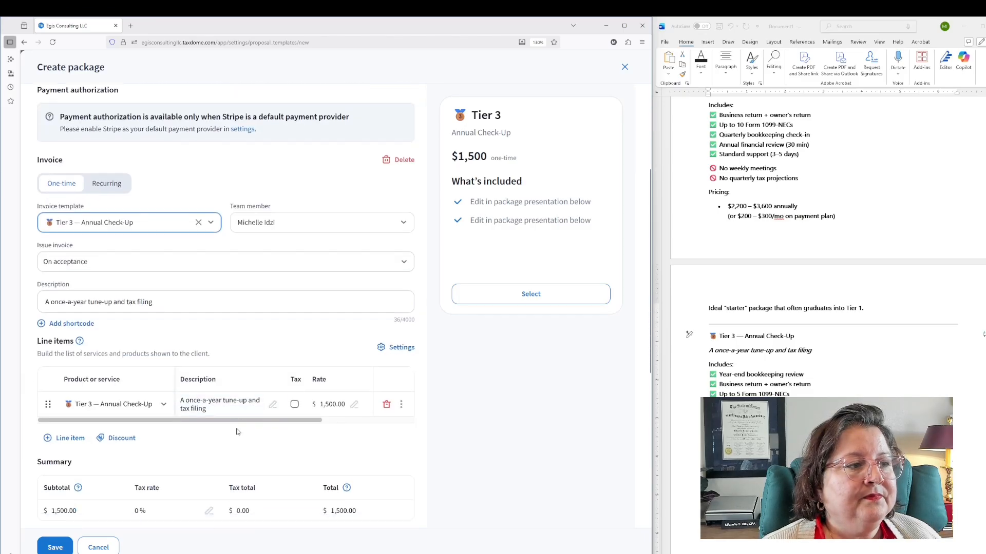
pyautogui.scroll(-2, 232, 452)
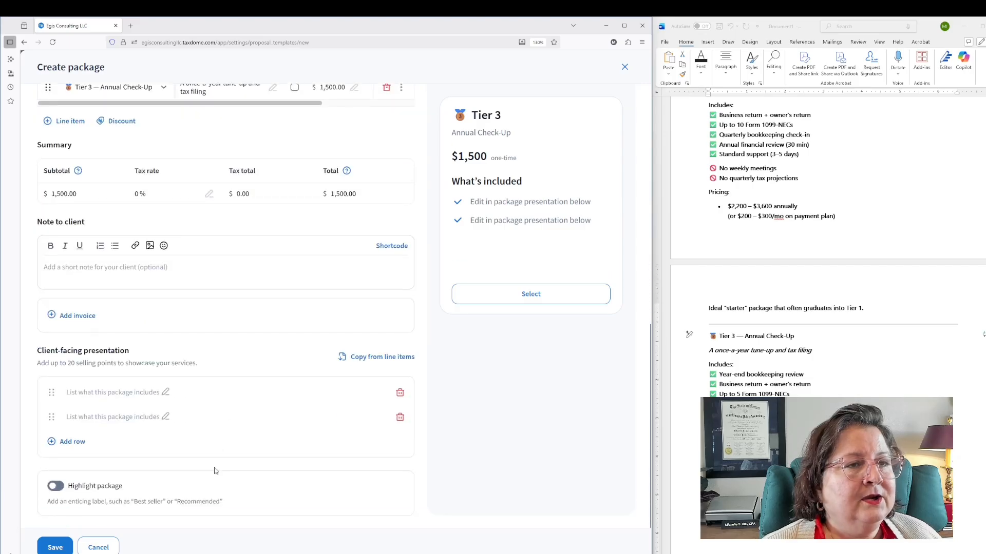
pyautogui.click(87, 415)
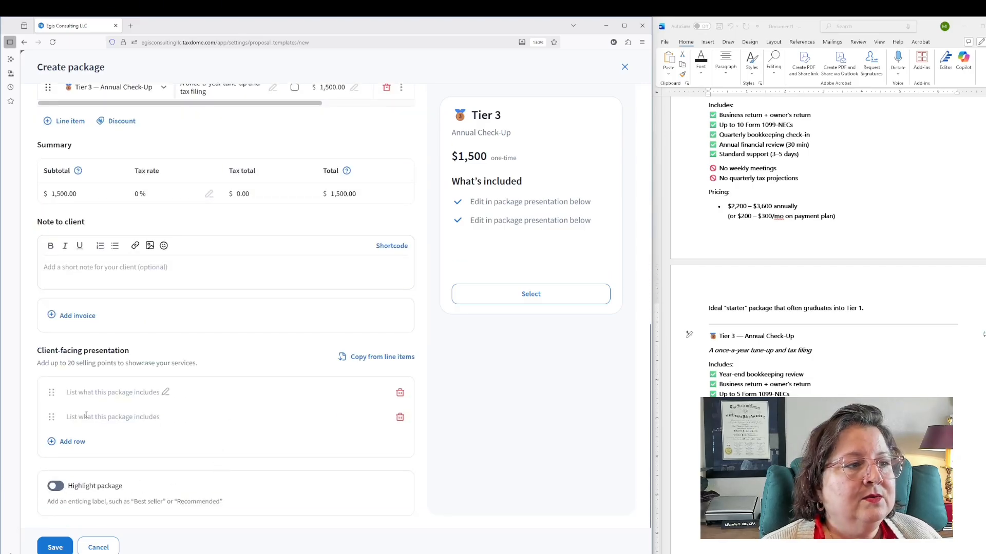
pyautogui.click(736, 375)
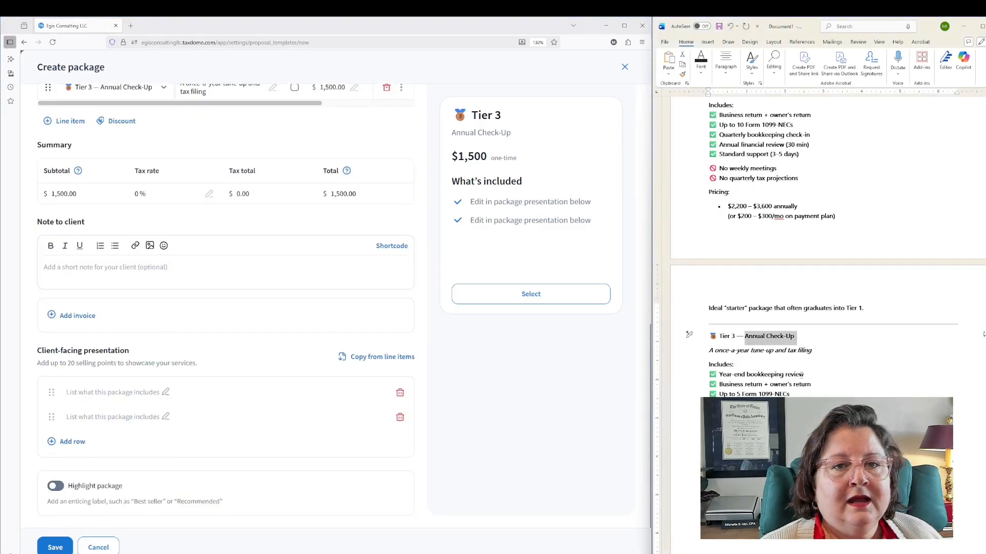
pyautogui.moveTo(804, 375); pyautogui.dragTo(719, 376)
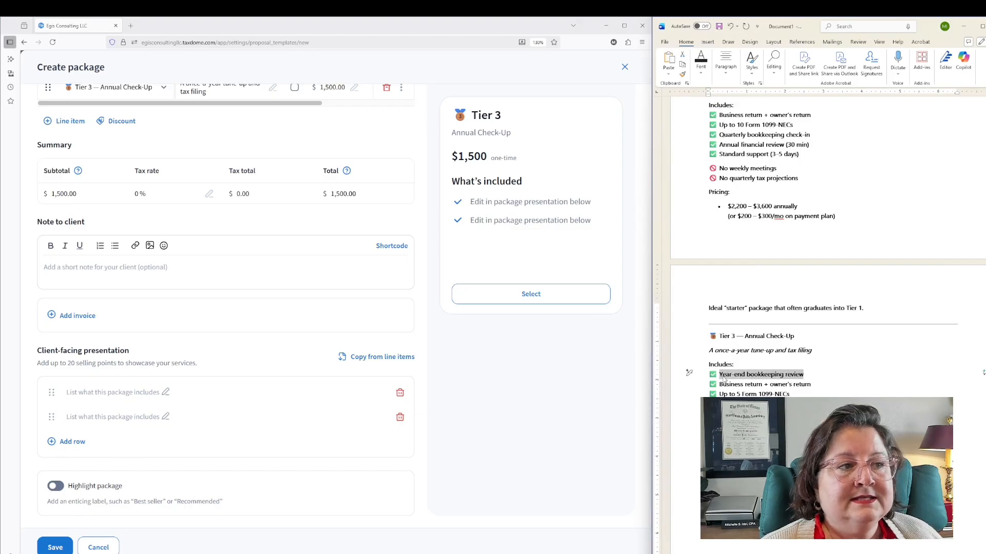
pyautogui.click(190, 393)
pyautogui.hotkey('ctrl', 'v')
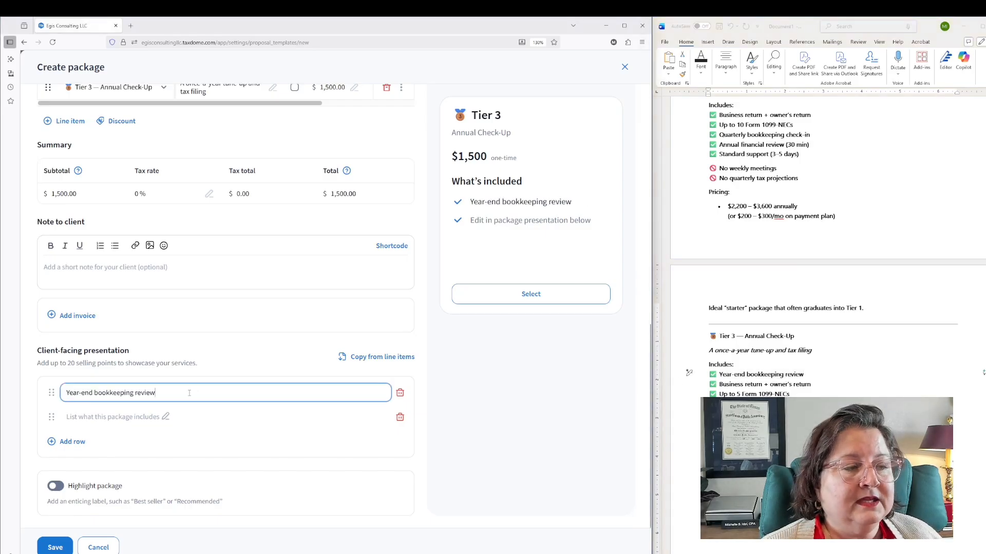
# - Add the selling points "Business return + owner's return" and "Up to 5 Form 1099-NECs" to the Tier 3 package
pyautogui.click(813, 385)
pyautogui.click(154, 416)
pyautogui.hotkey('ctrl', 'v')
pyautogui.click(791, 395)
pyautogui.click(72, 441)
pyautogui.write('Up to 5 Form 1099-NECs')
# - Add "Annual tax review call (30 min)" as the Tier 3 package's last selling point and save the package
pyautogui.click(72, 466)
pyautogui.write('Annual tax review call (30 min)')
pyautogui.click(55, 547)
# - Leave the terms of engagement blank and save the proposal template with the default payment, email message and reminder settings
pyautogui.click(564, 149)
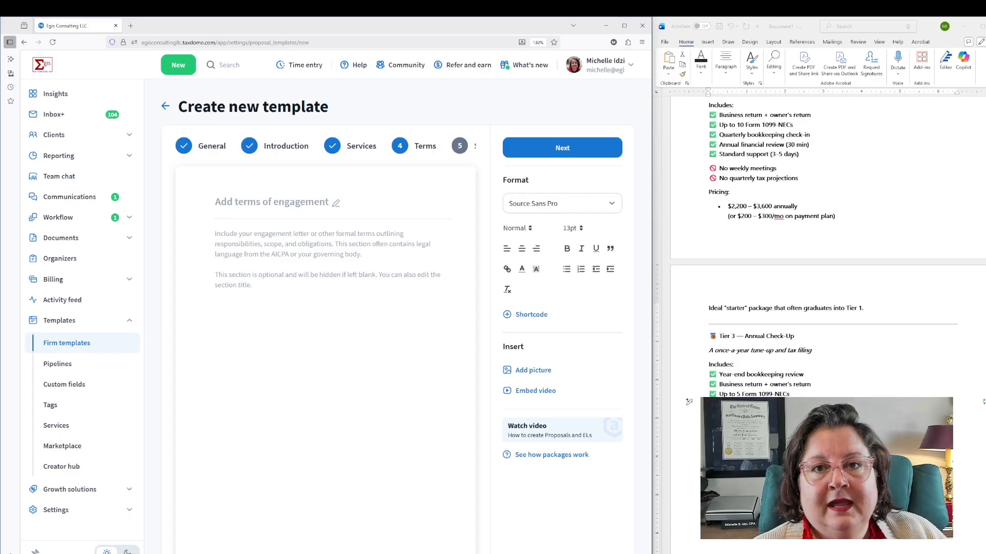
pyautogui.click(547, 149)
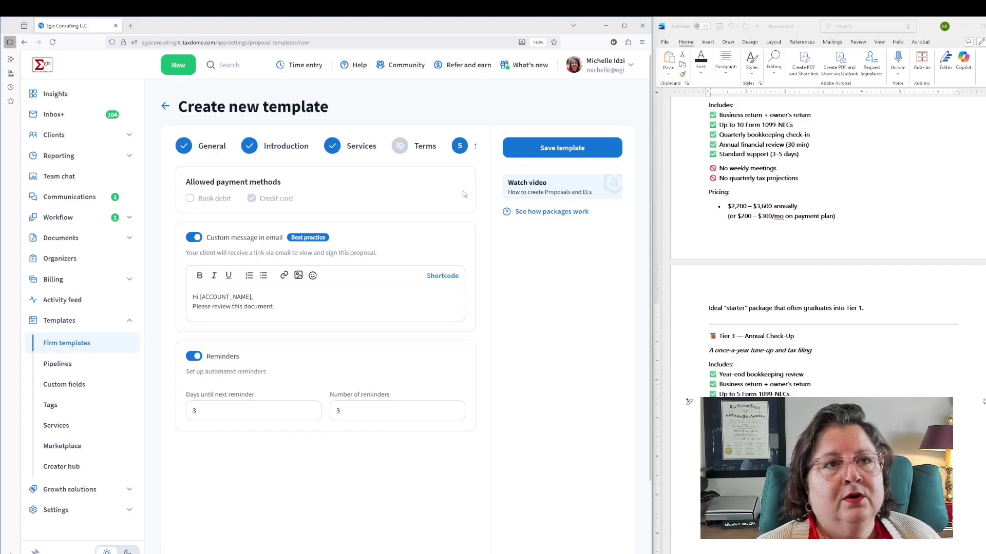
pyautogui.click(568, 149)
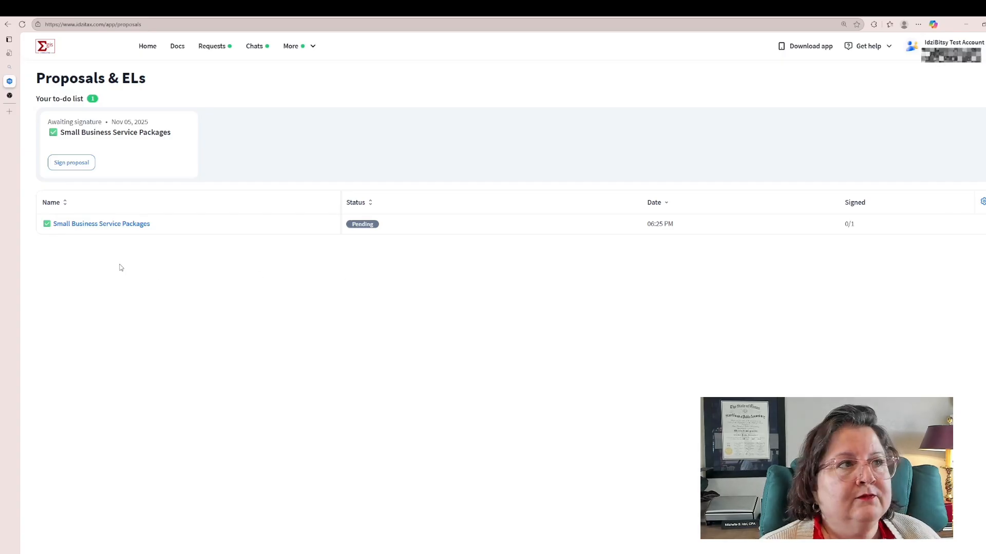
# - In the client portal, open the pending "Small Business Service Packages" proposal and examine its introduction and three package options
pyautogui.click(117, 225)
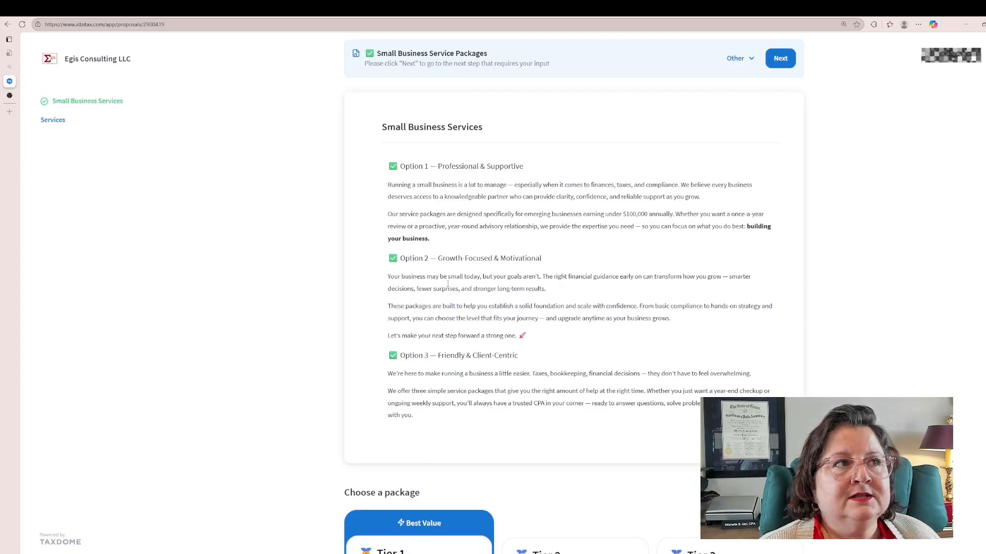
pyautogui.click(8, 24)
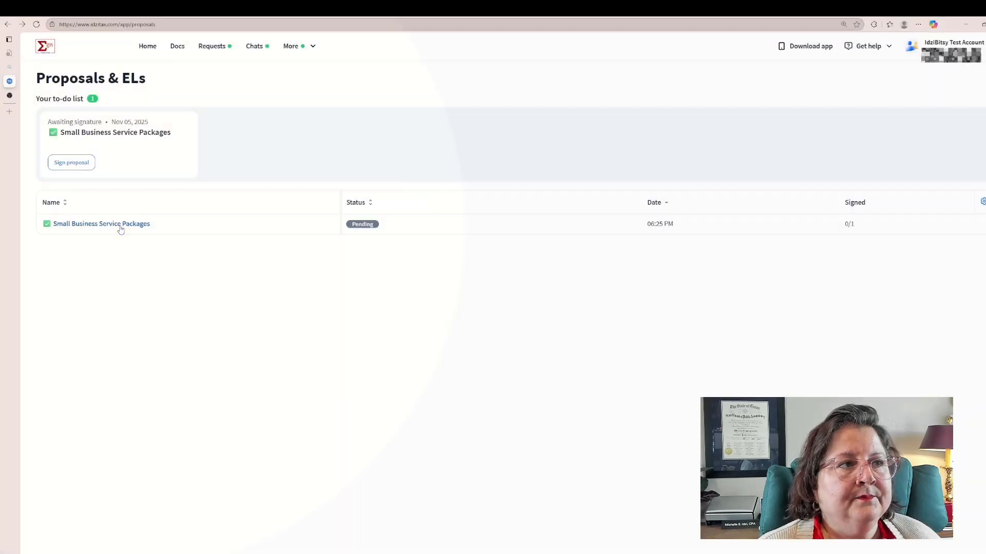
pyautogui.click(120, 227)
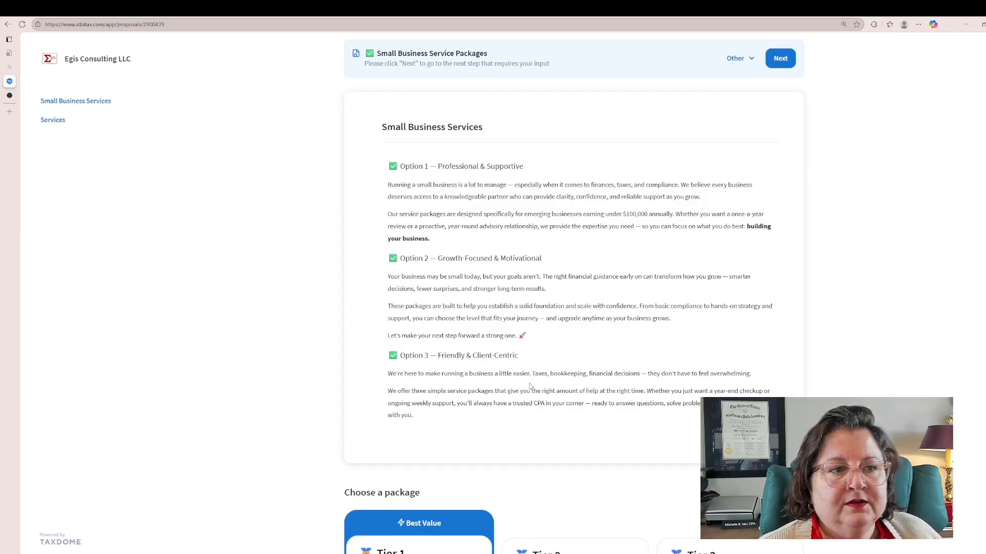
pyautogui.scroll(-5, 530, 386)
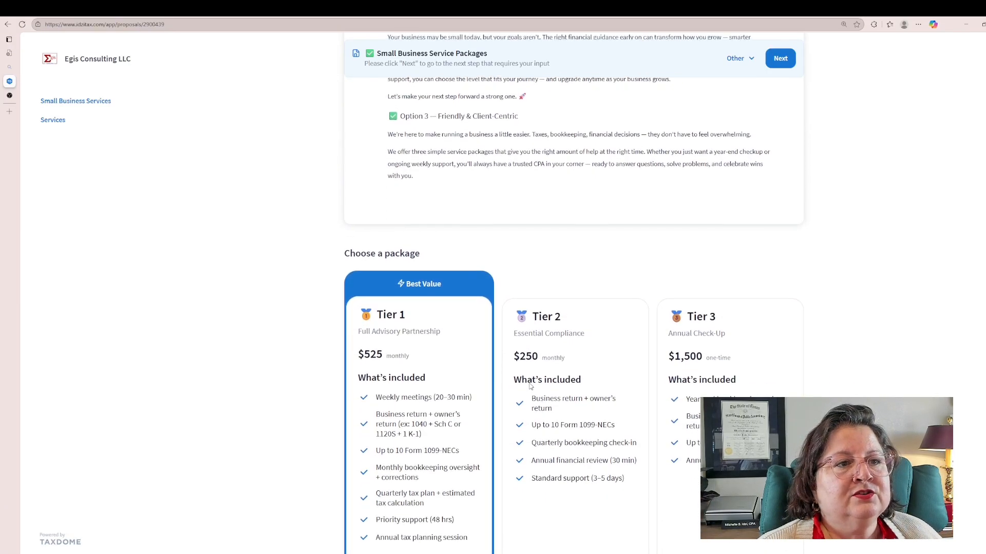
pyautogui.scroll(-1, 530, 386)
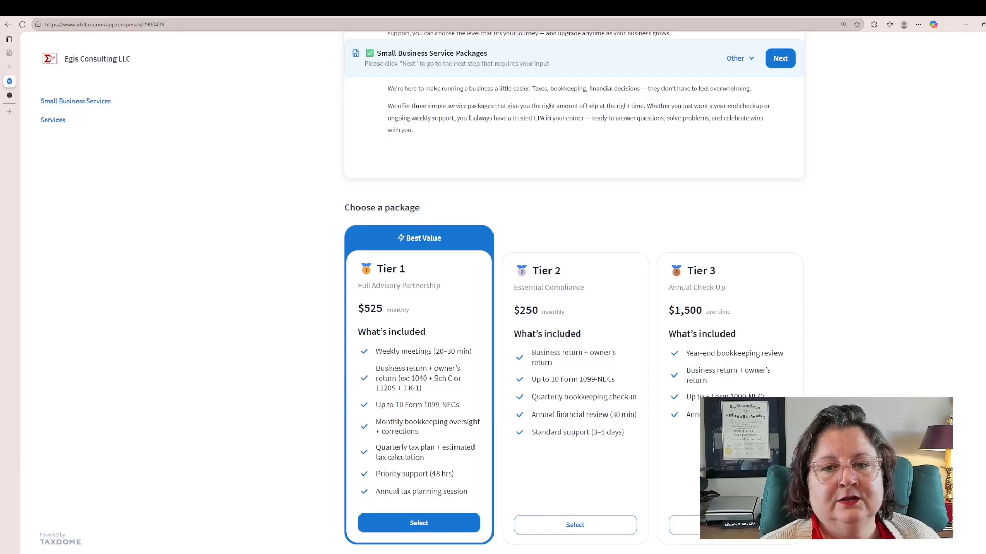
# - Select the Tier 1 package in the client's proposal and advance to review the payment details and signature section
pyautogui.click(430, 524)
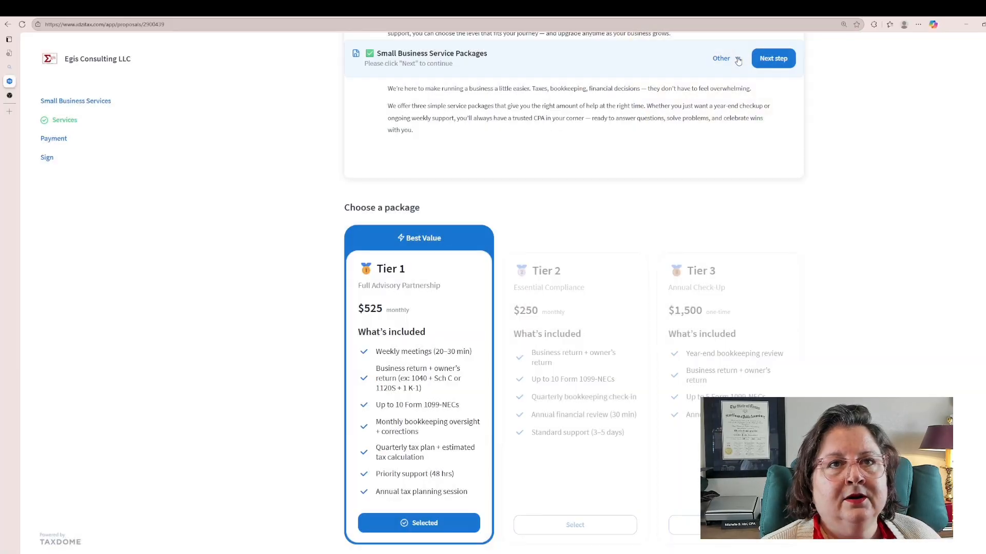
pyautogui.click(773, 60)
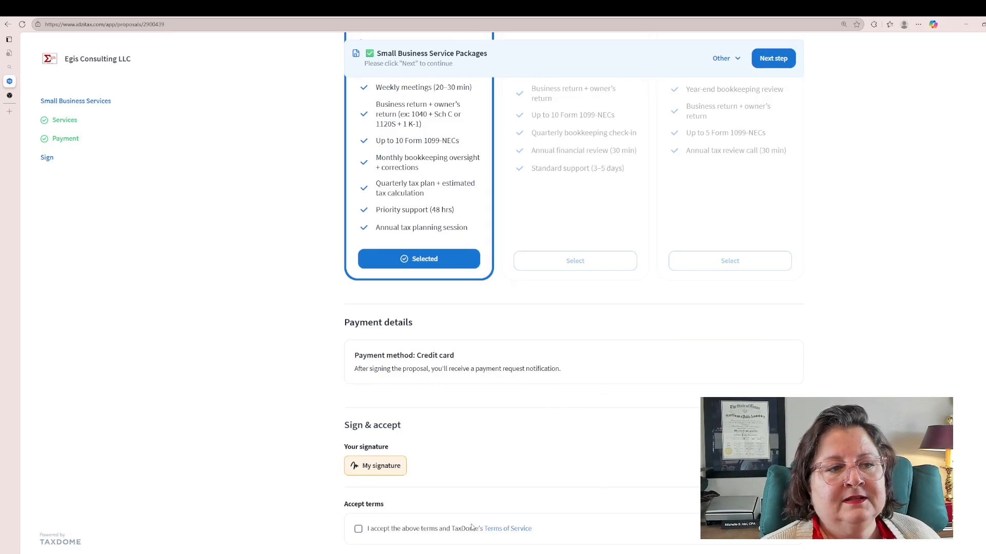
pyautogui.scroll(4, 573, 308)
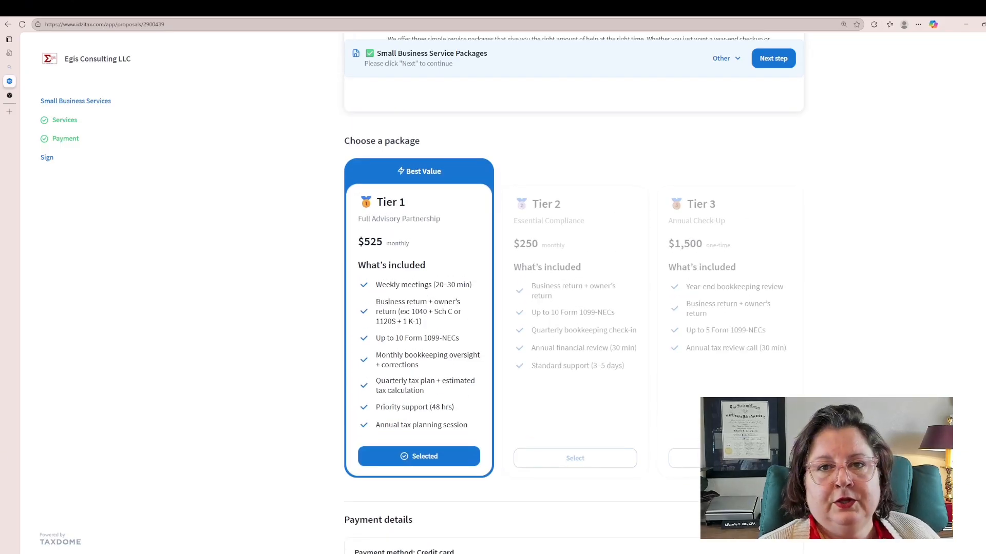
pyautogui.scroll(2, 573, 308)
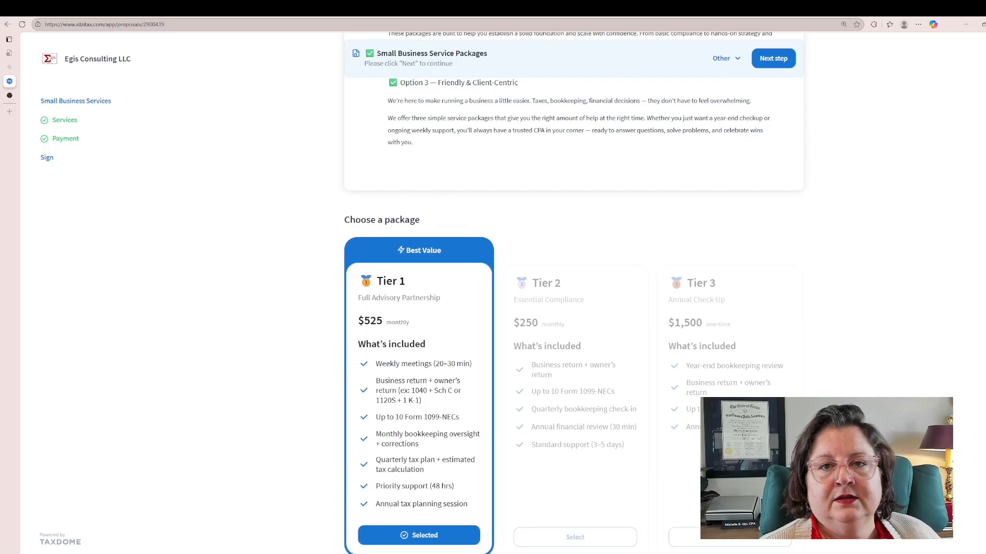